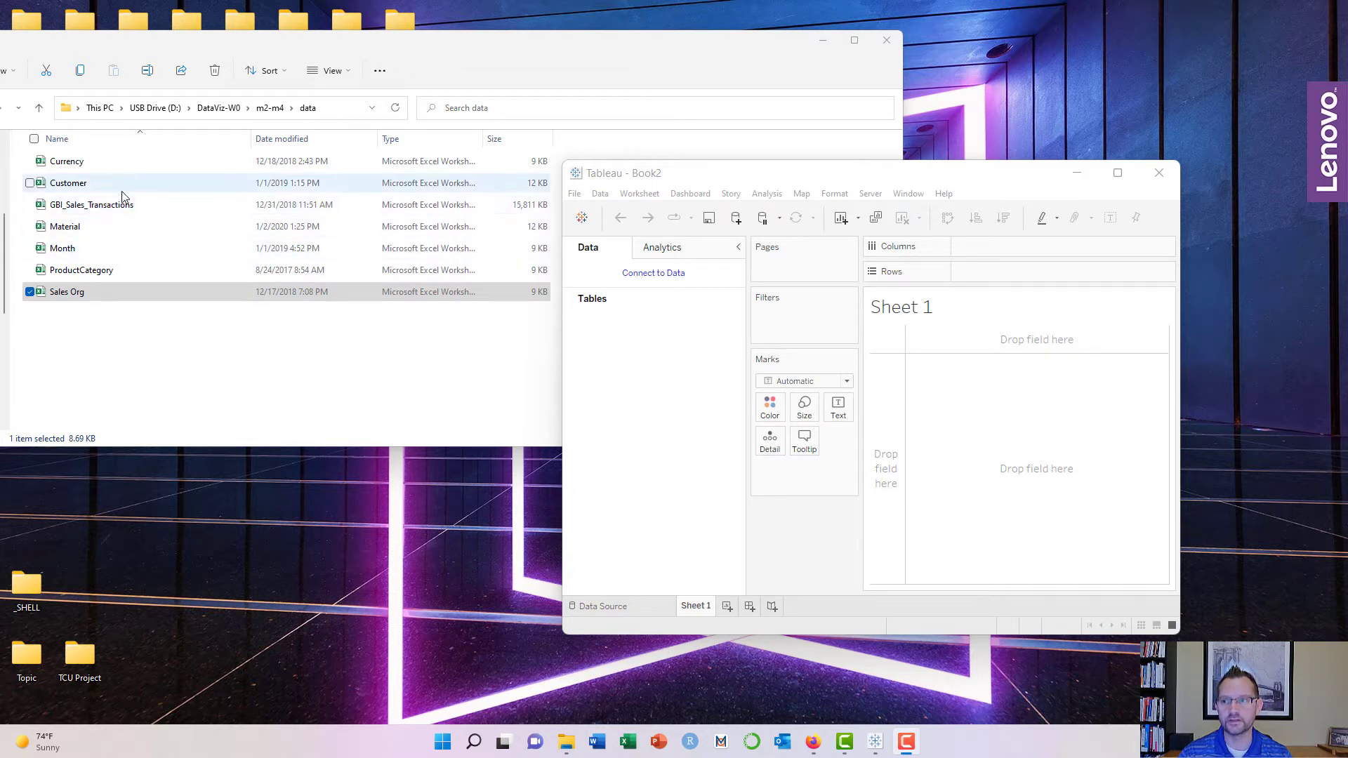
Step: Connect Tableau to the GBI_Sales_Transactions Excel workbook from the data folder and maximize the Tableau window
drag(104, 205, 674, 526)
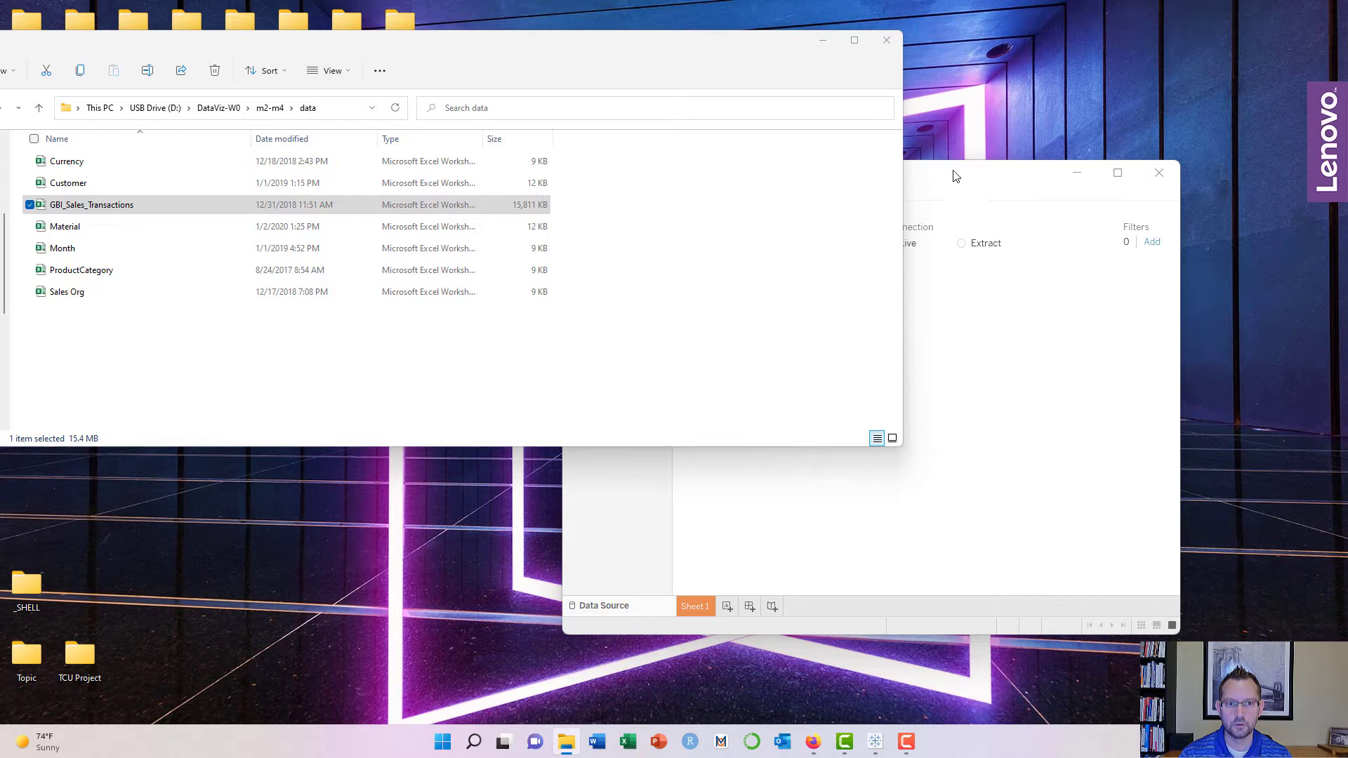
drag(903, 188, 711, 191)
drag(877, 186, 989, 151)
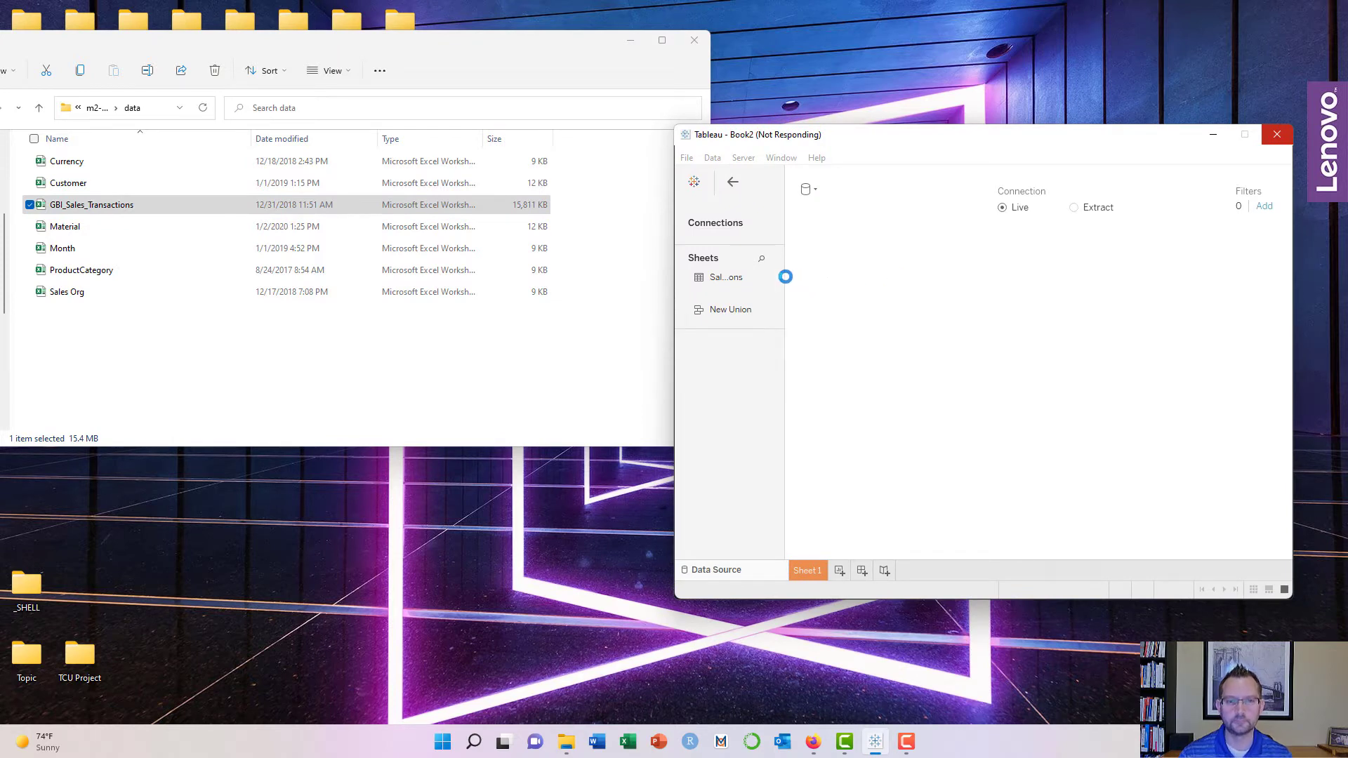
drag(675, 250, 603, 250)
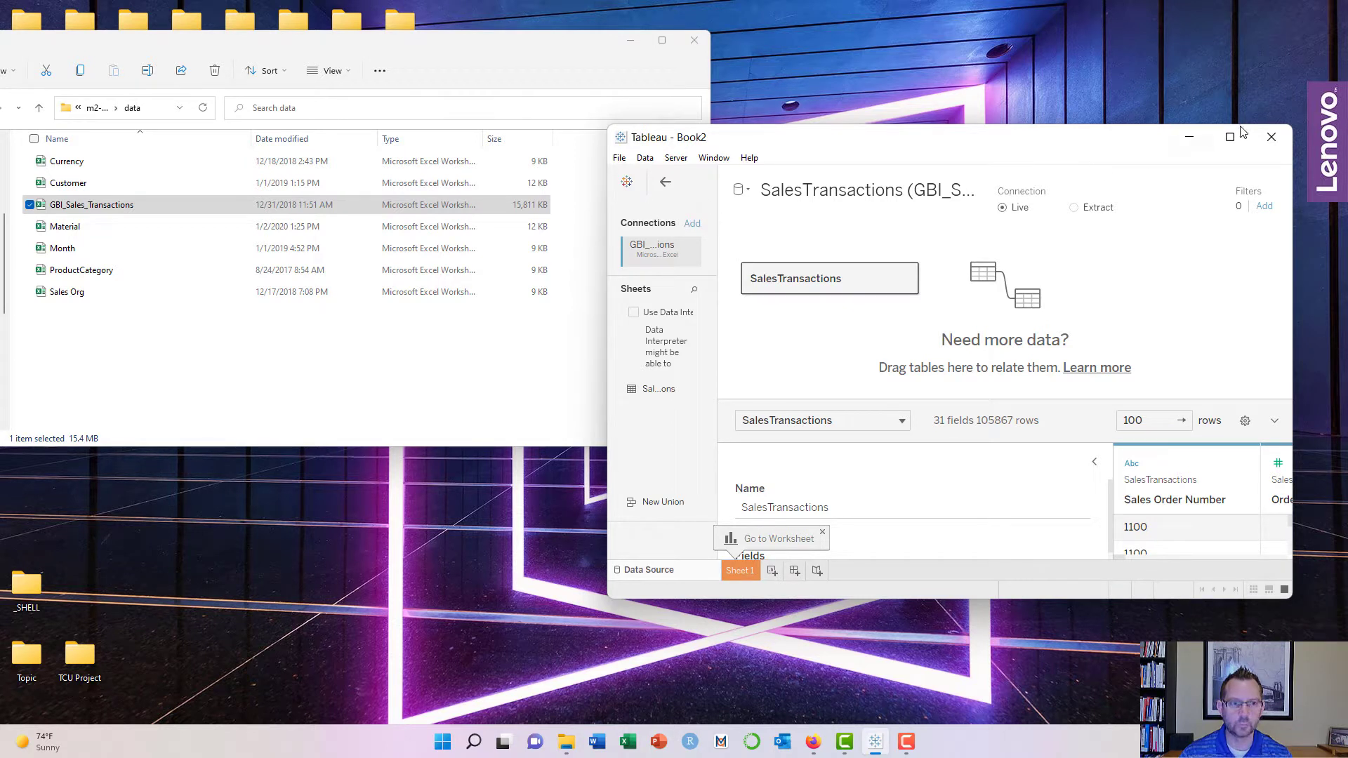
mouse_move(1233, 137)
click(1229, 137)
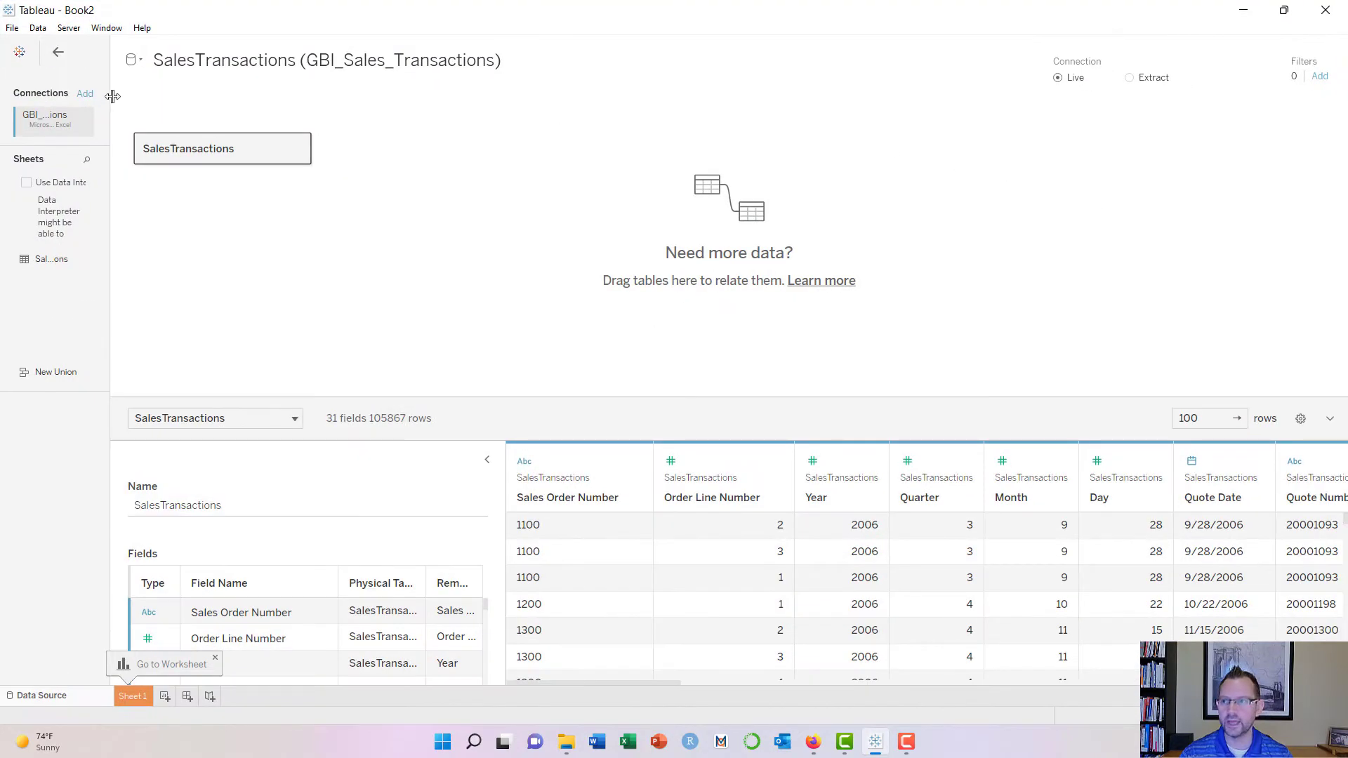
Step: Widen the connections pane and add a Microsoft Excel connection to the Customer workbook
drag(108, 90, 199, 92)
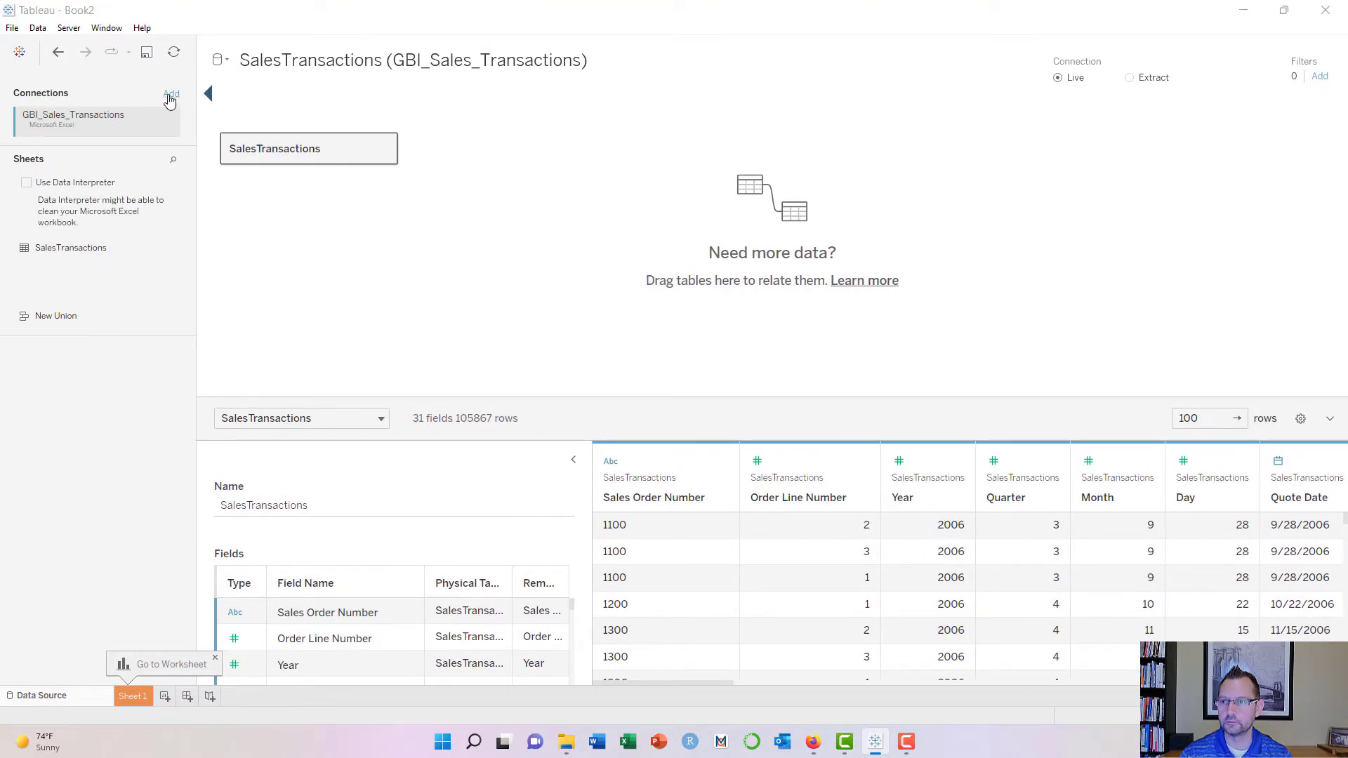
click(171, 94)
click(271, 218)
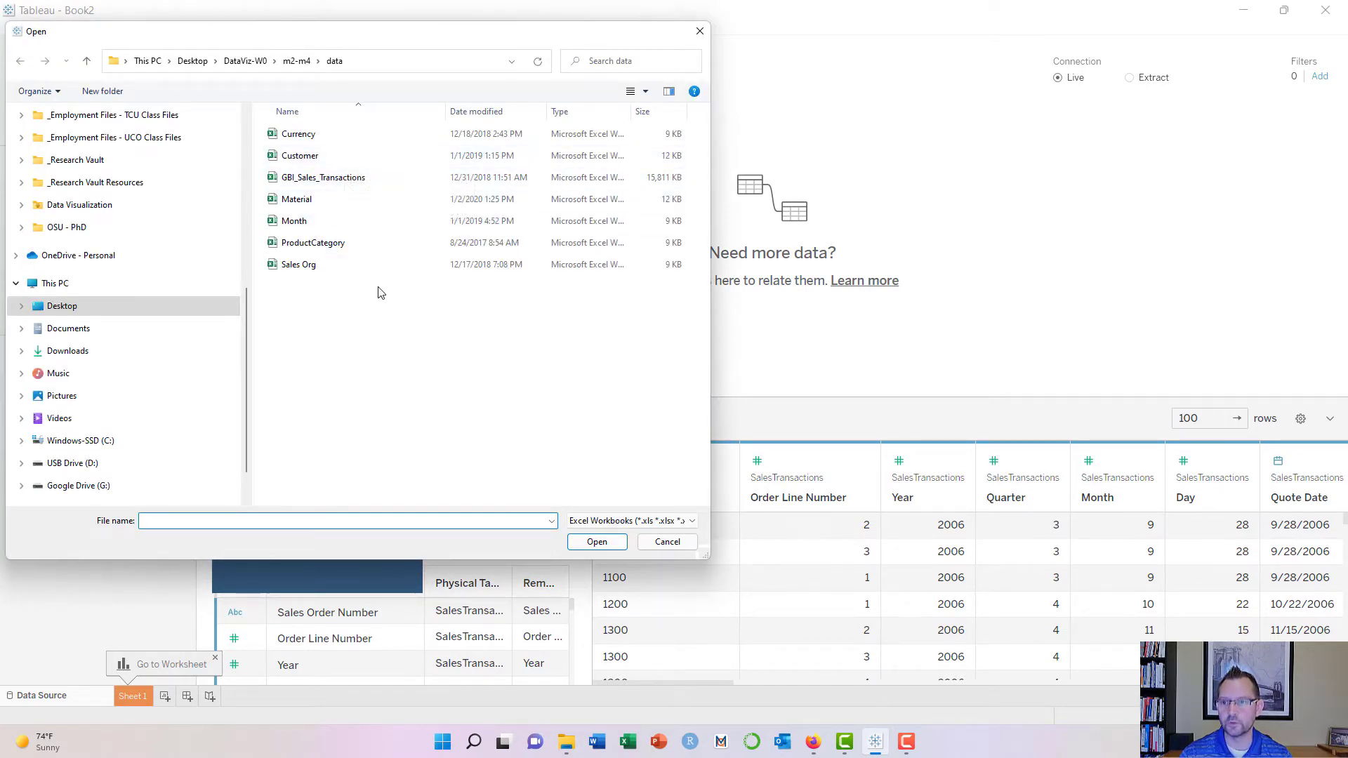
click(338, 156)
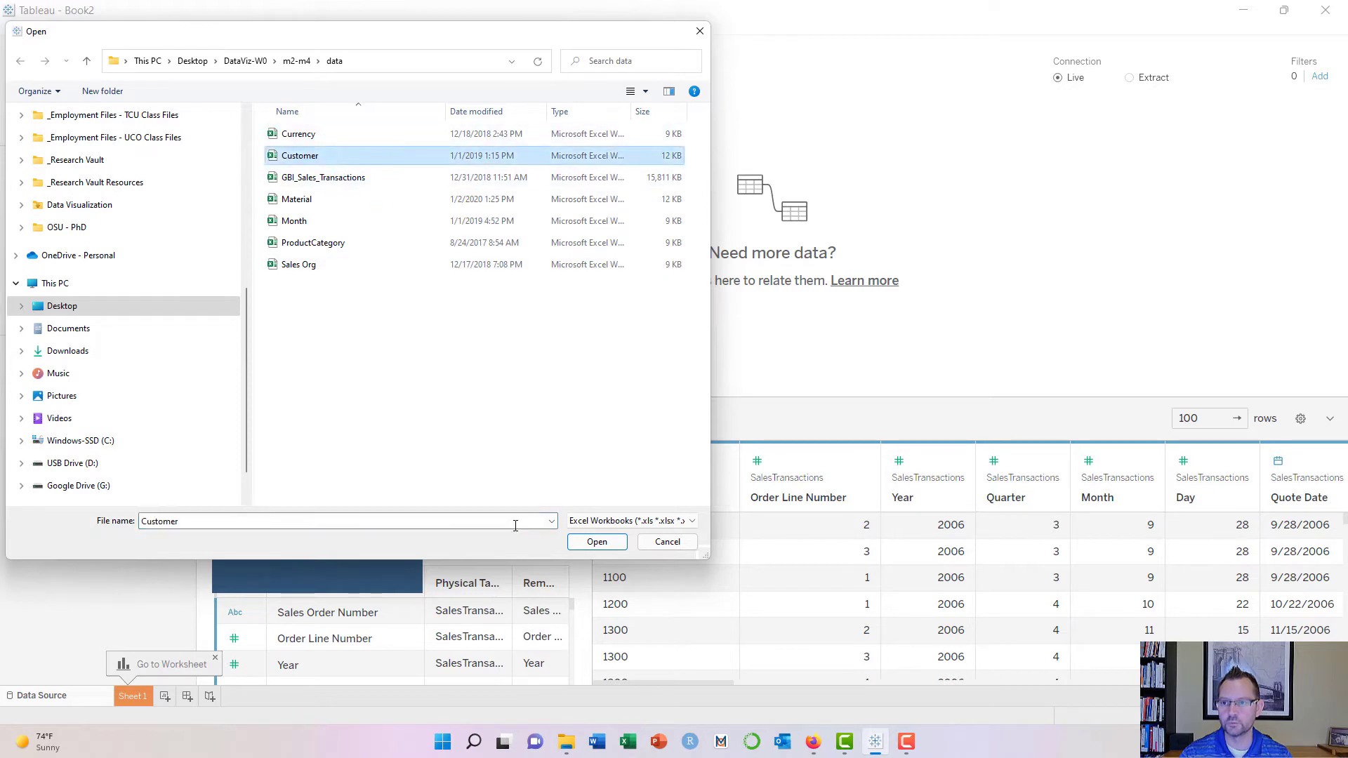
click(597, 542)
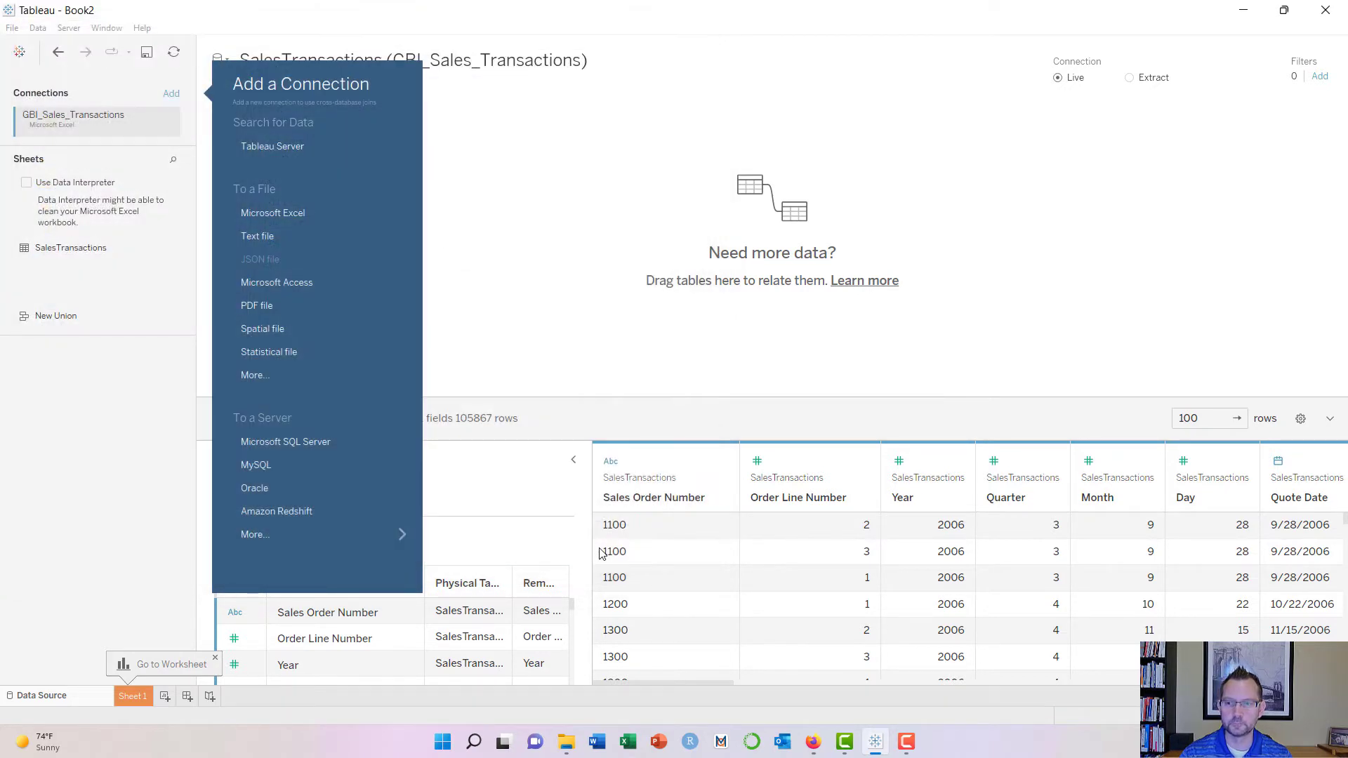
Step: Add a Microsoft Excel connection to the Sales Org workbook
click(171, 94)
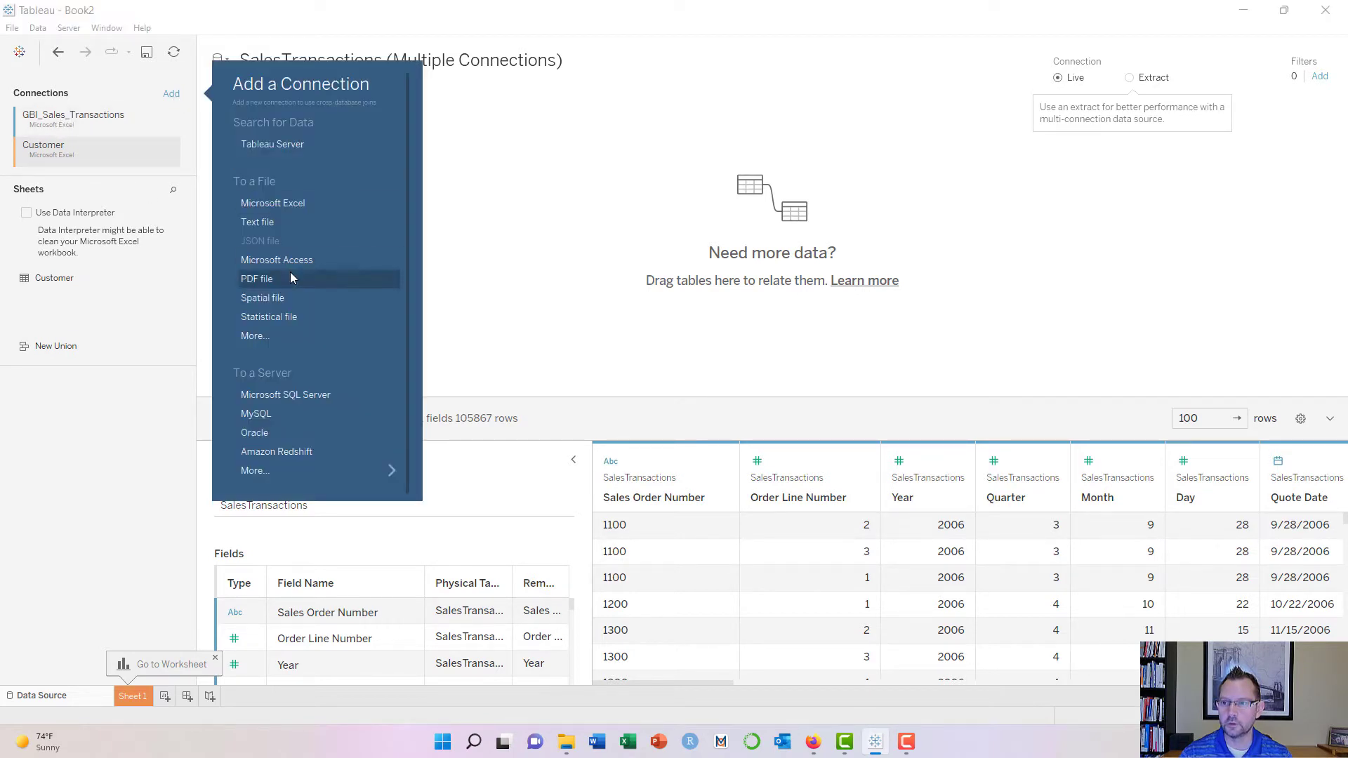
click(264, 203)
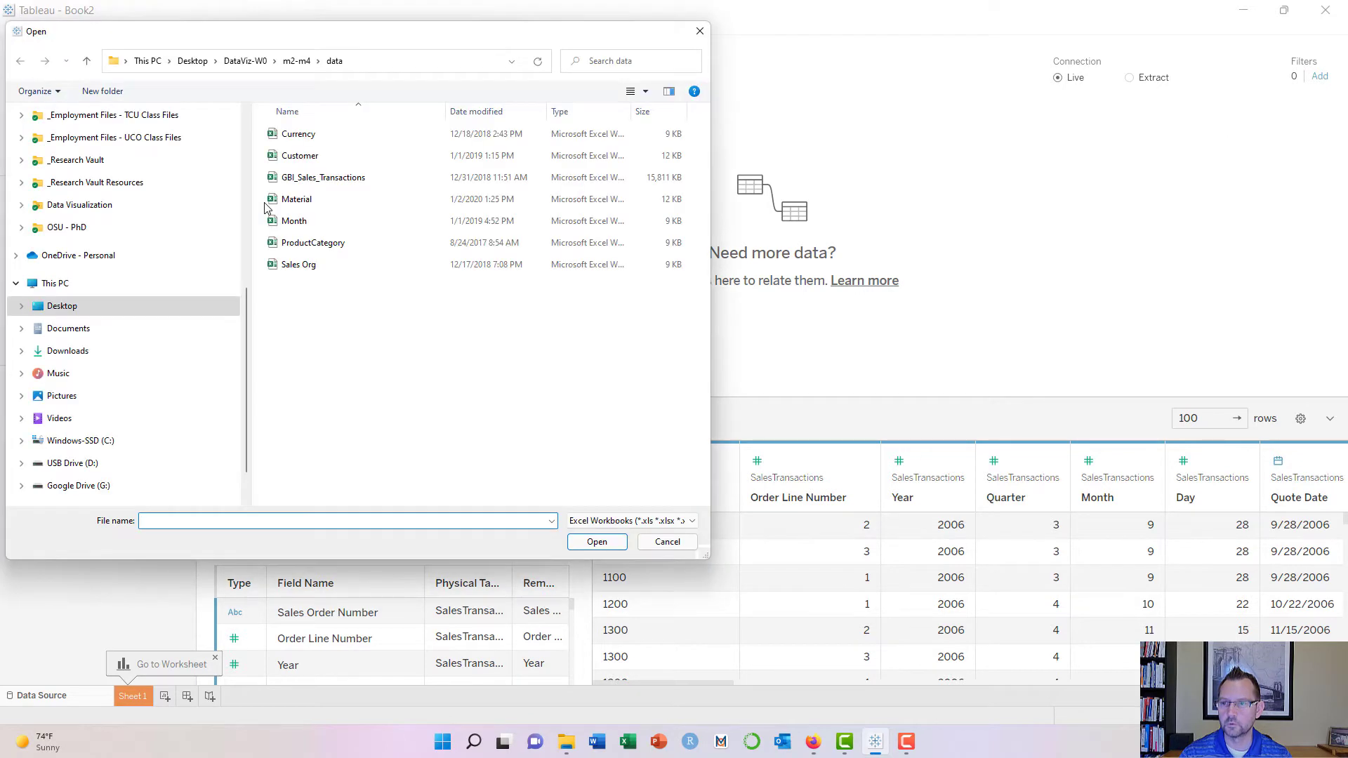
click(356, 267)
click(592, 547)
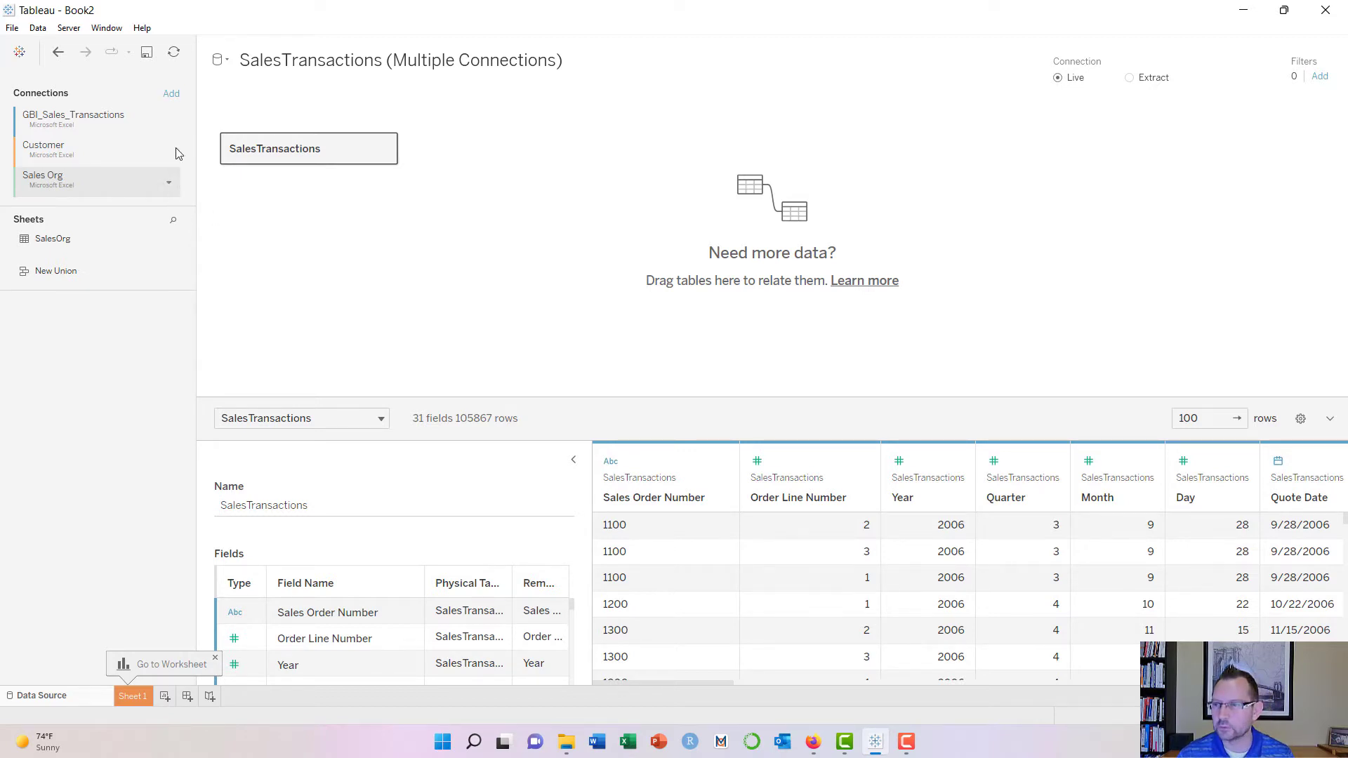
Step: Add a Microsoft Excel connection to the Material workbook
click(173, 94)
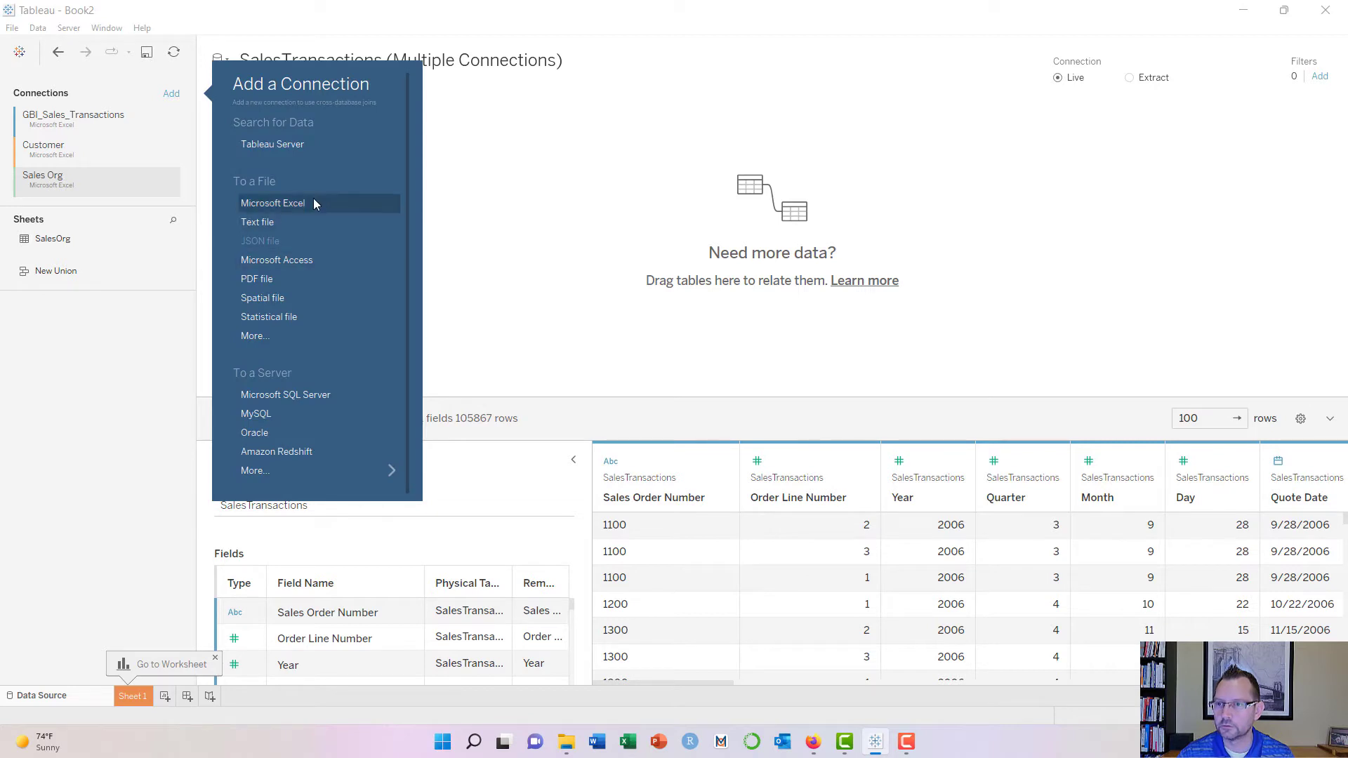
click(313, 199)
click(339, 200)
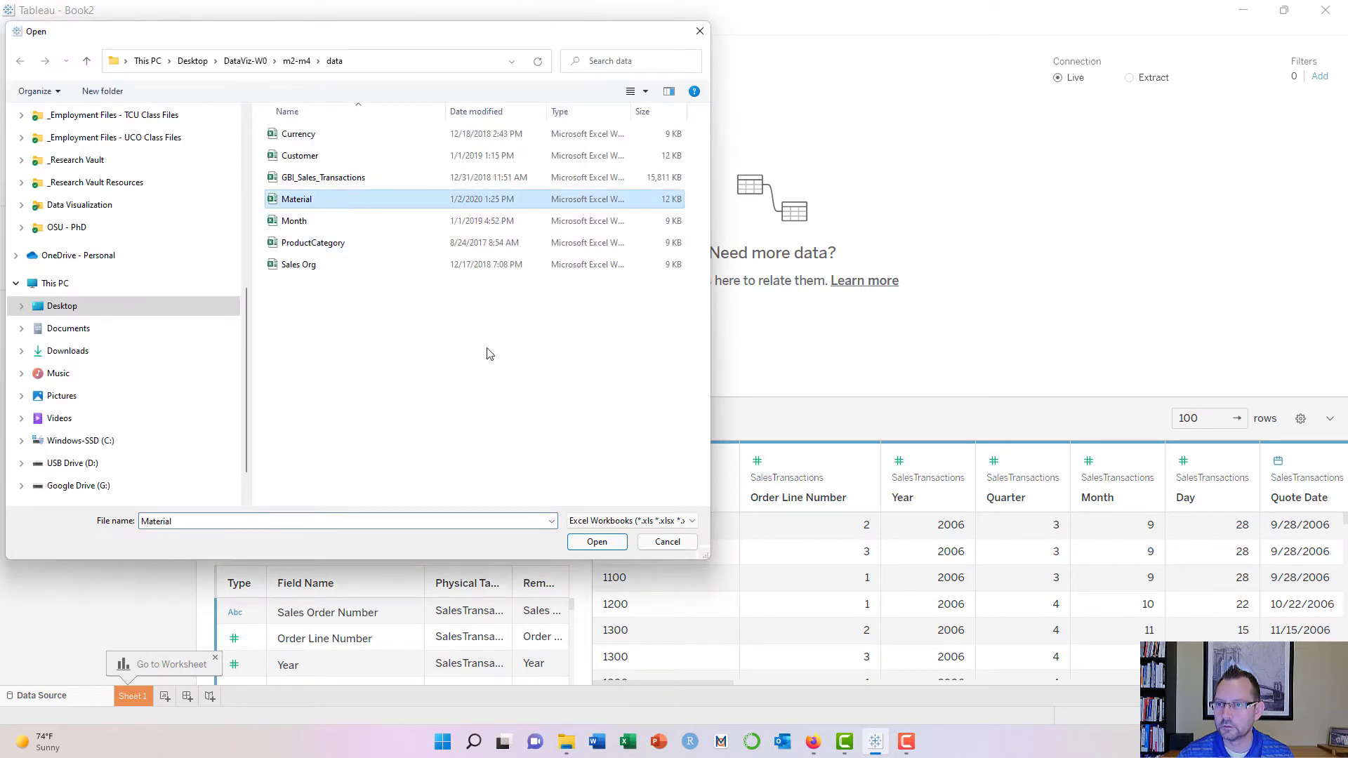
click(597, 541)
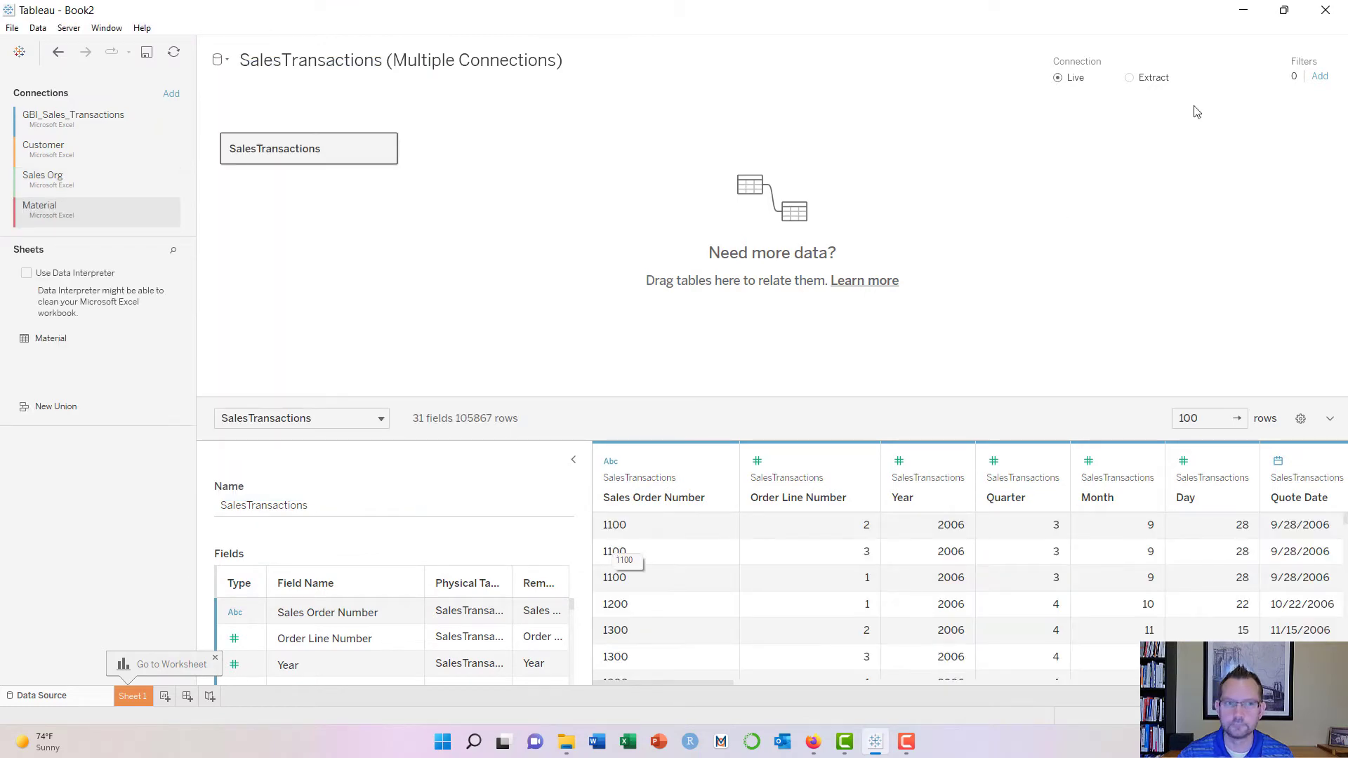
Step: Add the ProductCategory workbook from the File Explorer data folder as a Tableau connection, and return to the maximized Tableau window
click(1285, 10)
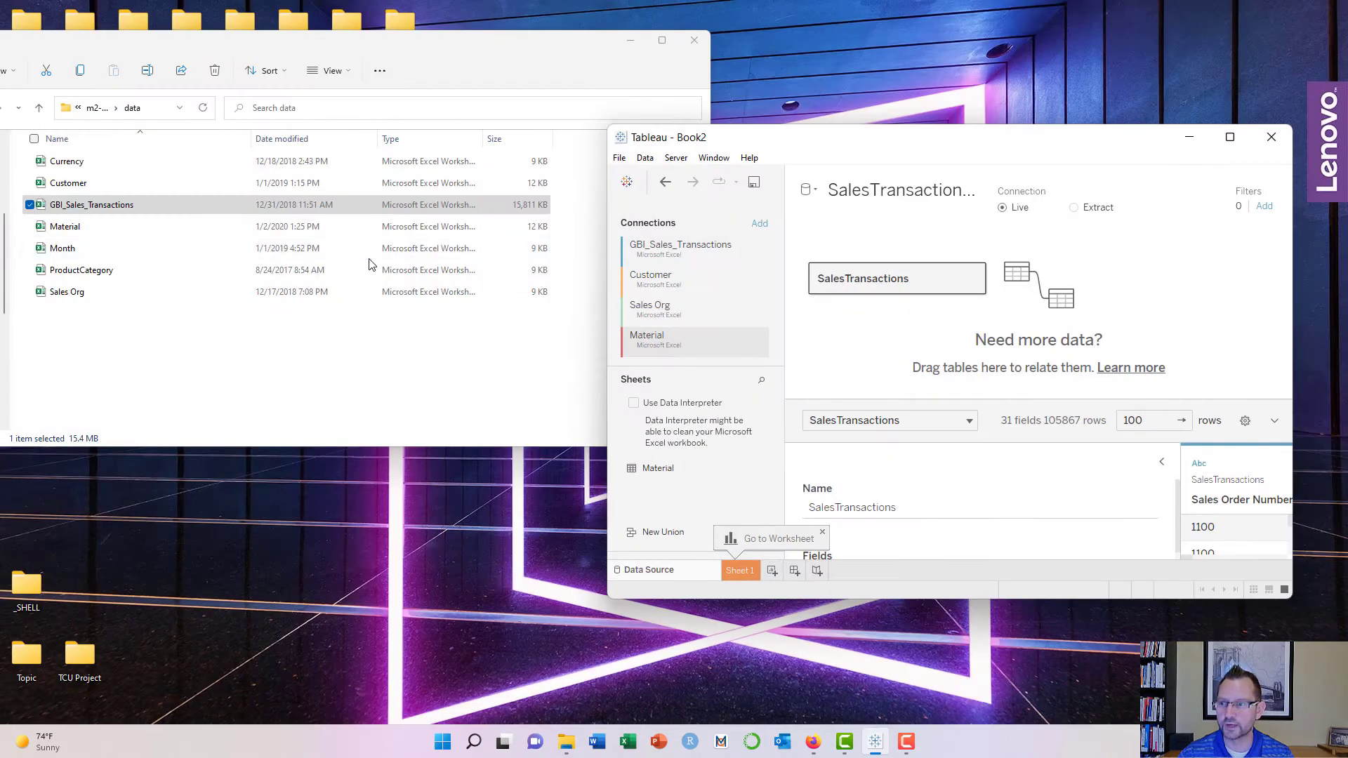
click(115, 350)
drag(81, 269, 760, 385)
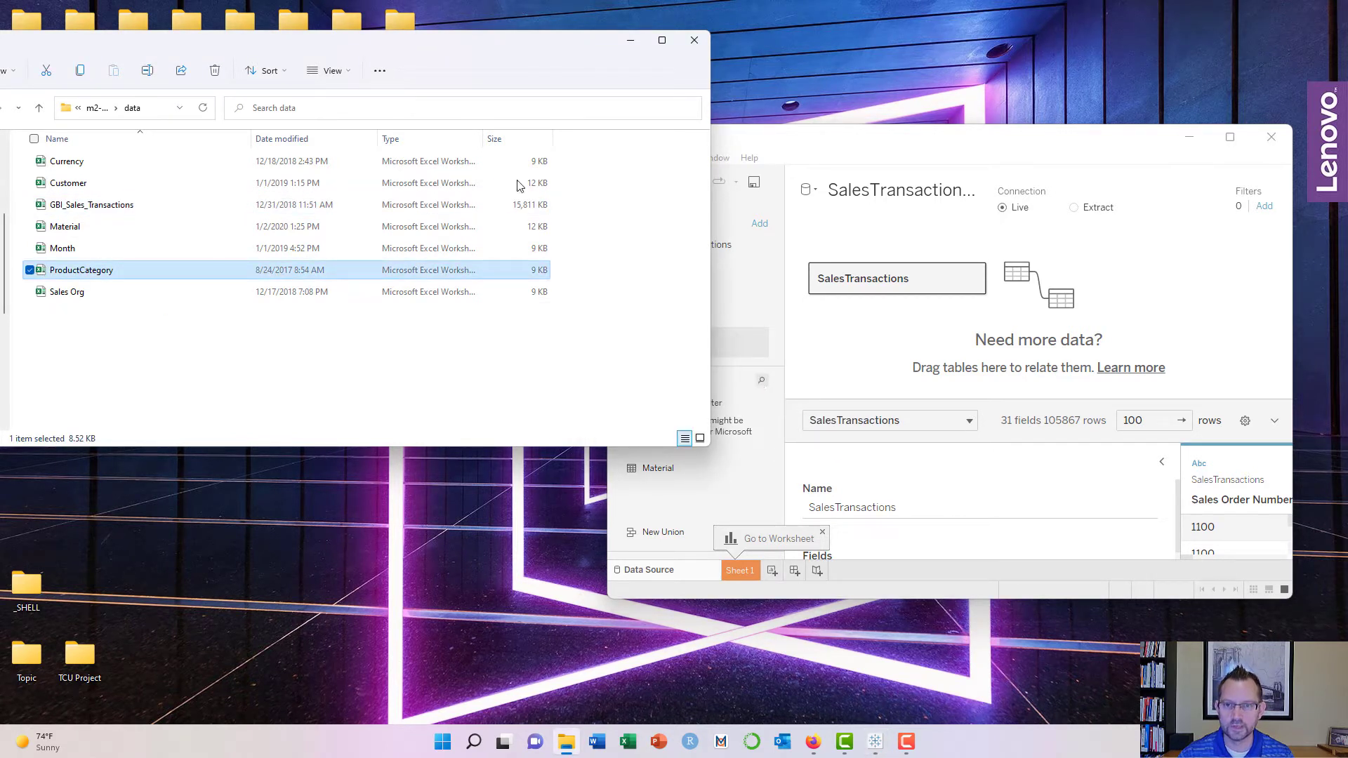
drag(337, 40, 340, 173)
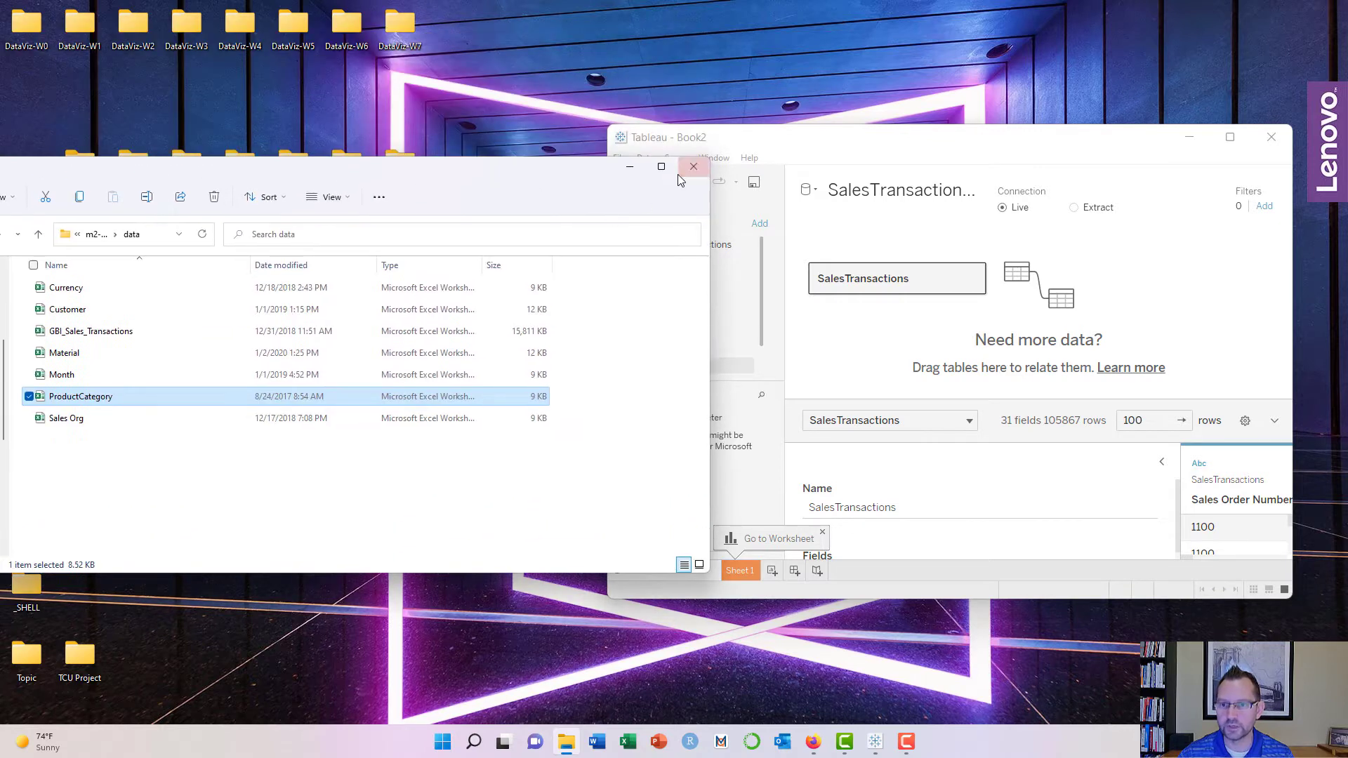
click(630, 167)
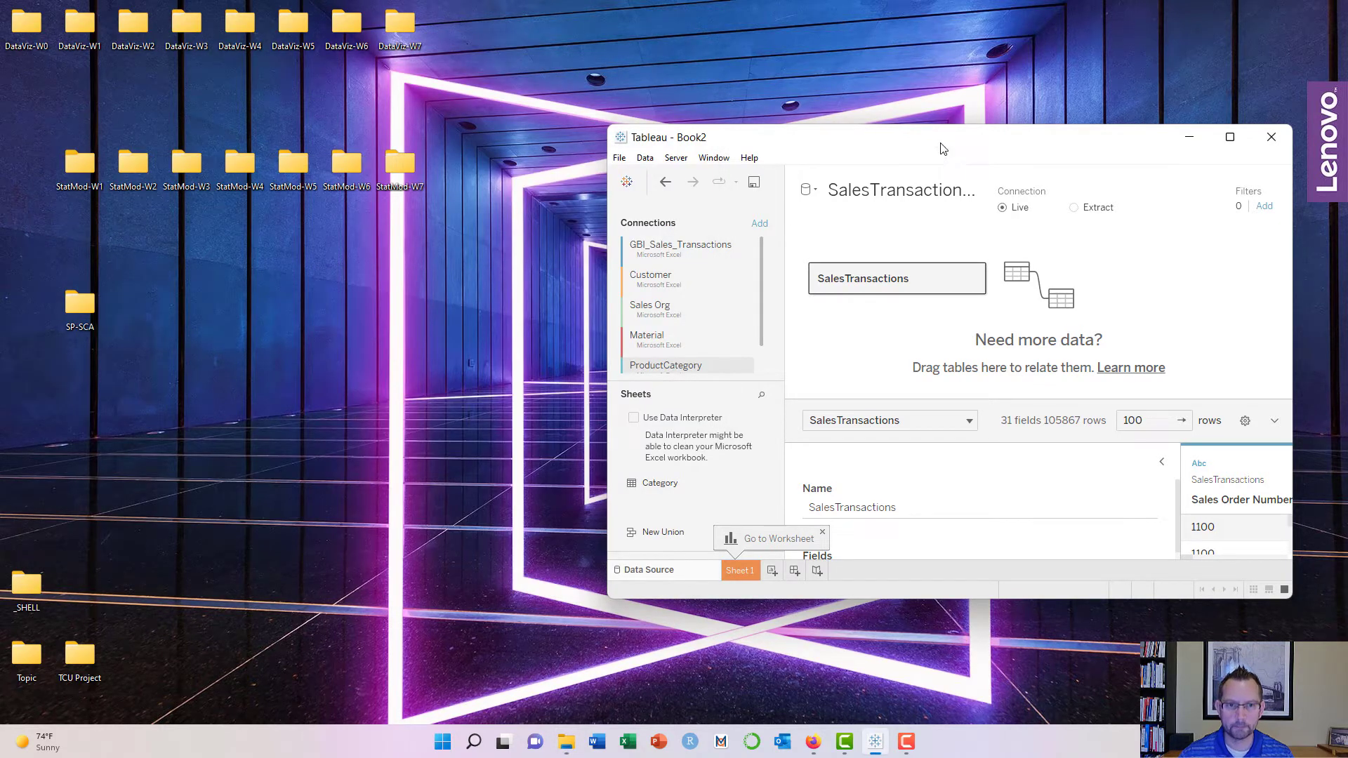
drag(942, 144, 680, 138)
click(982, 134)
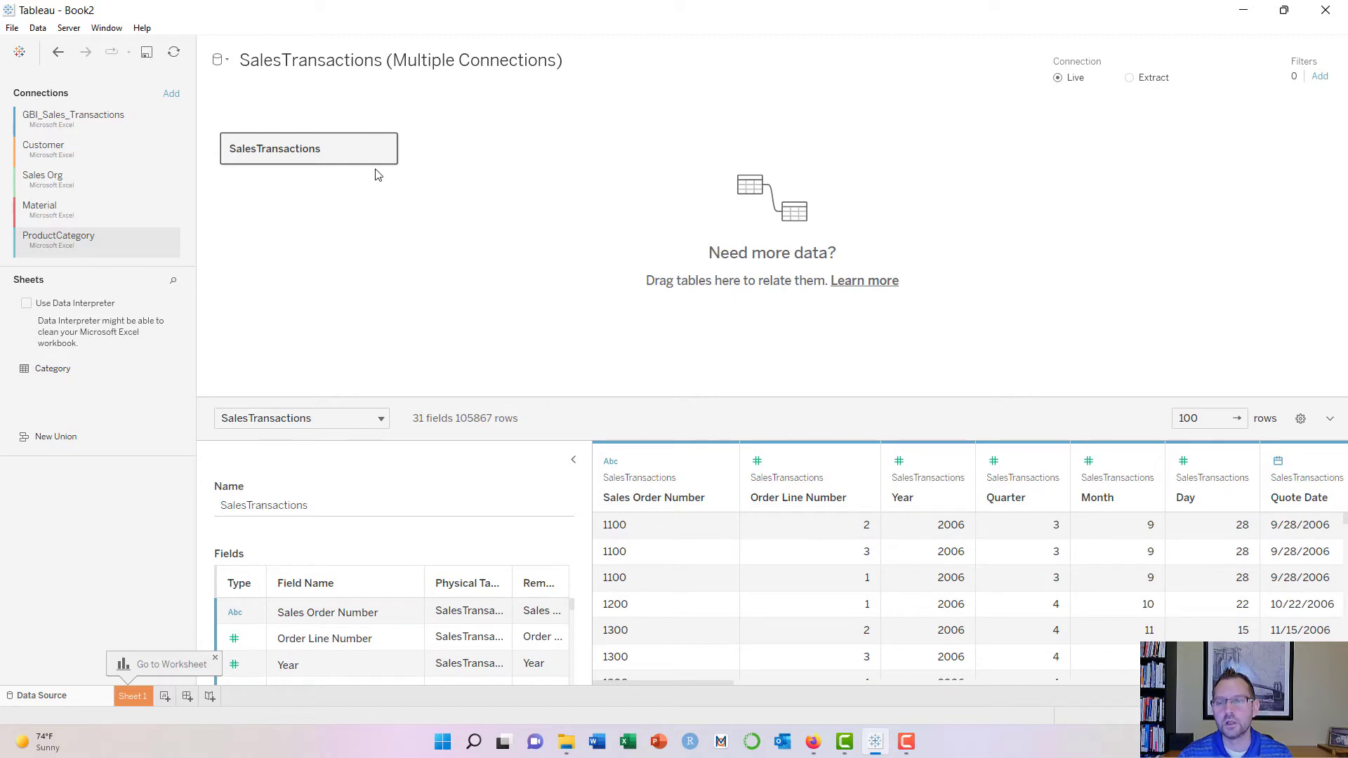
Step: Remove the SalesTransactions table from the canvas and add it back from the GBI_Sales_Transactions connection
click(384, 148)
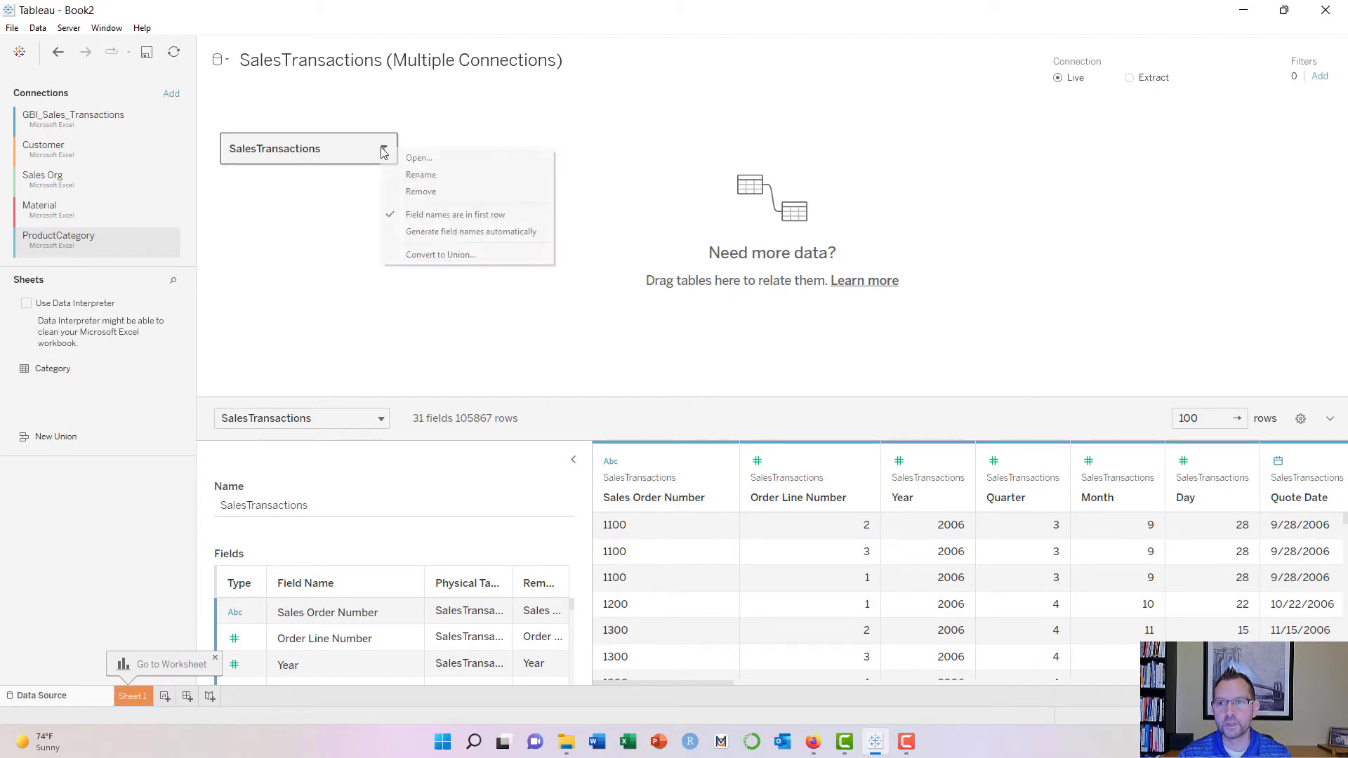
click(425, 192)
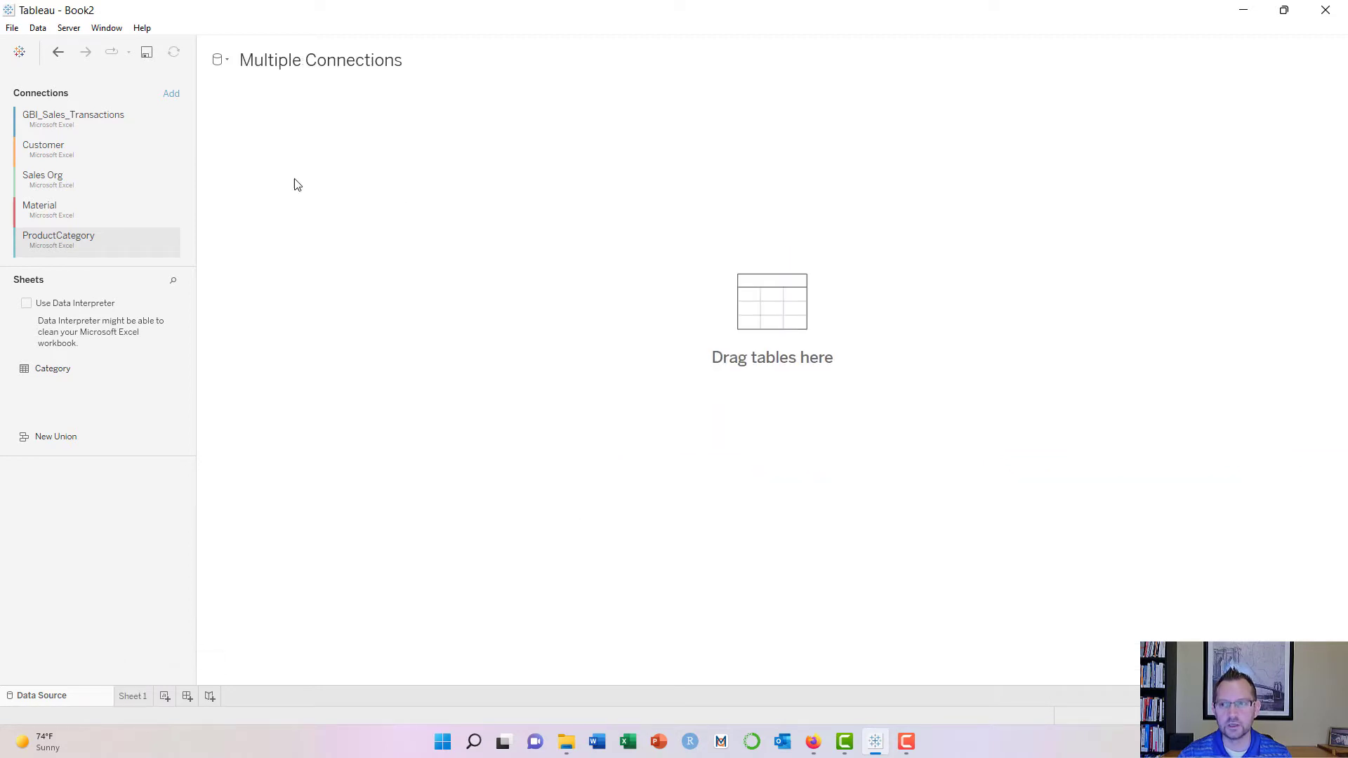
double_click(104, 116)
drag(96, 374, 309, 170)
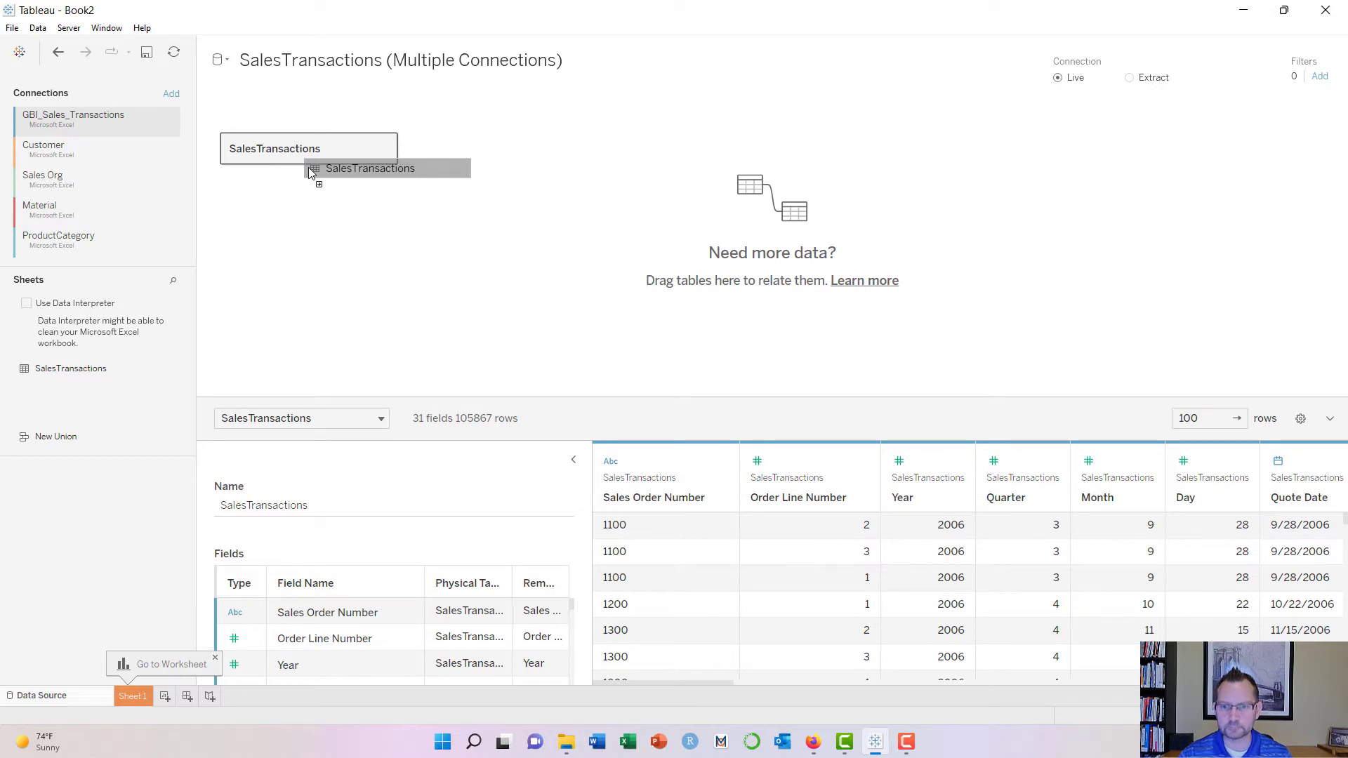
drag(312, 173, 225, 164)
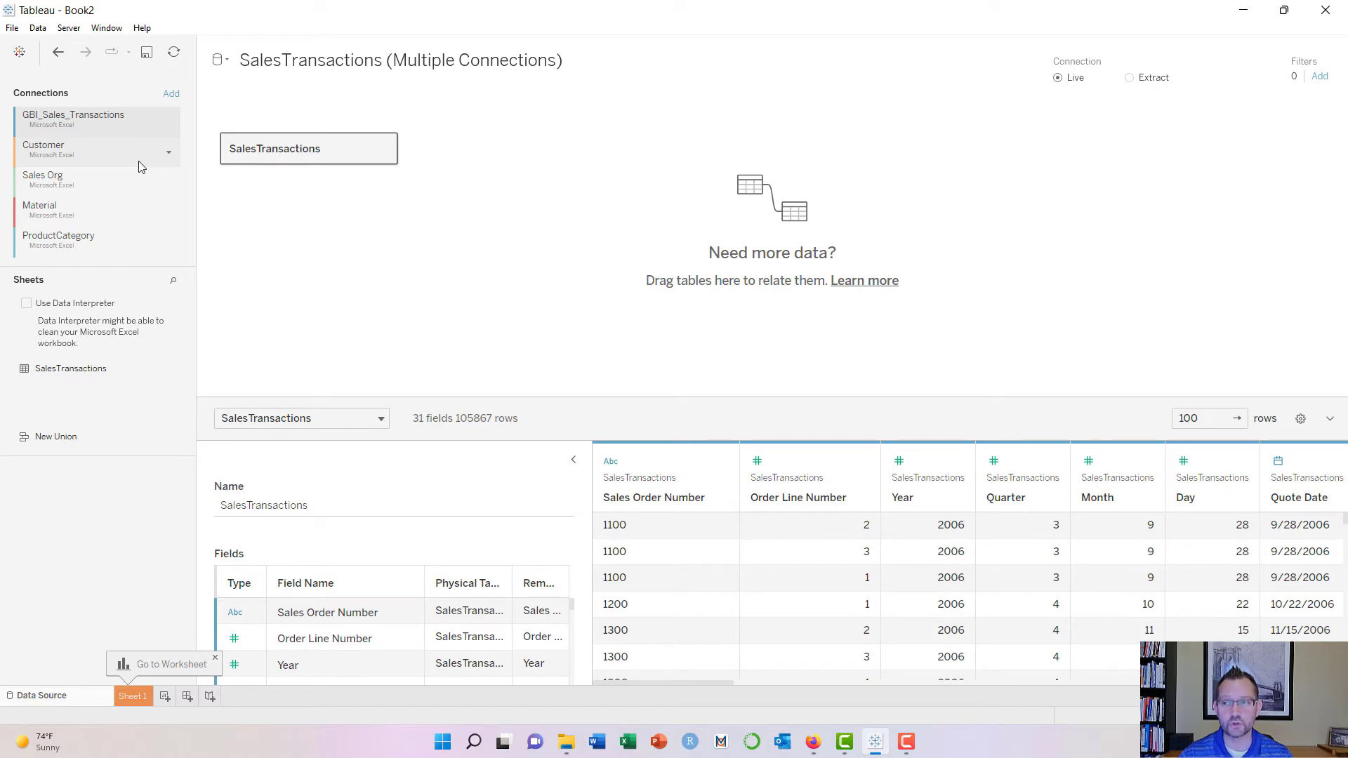
Step: Try to relate the Customer sheet to SalesTransactions by placing it beside that table on the canvas
click(96, 148)
drag(54, 368, 523, 144)
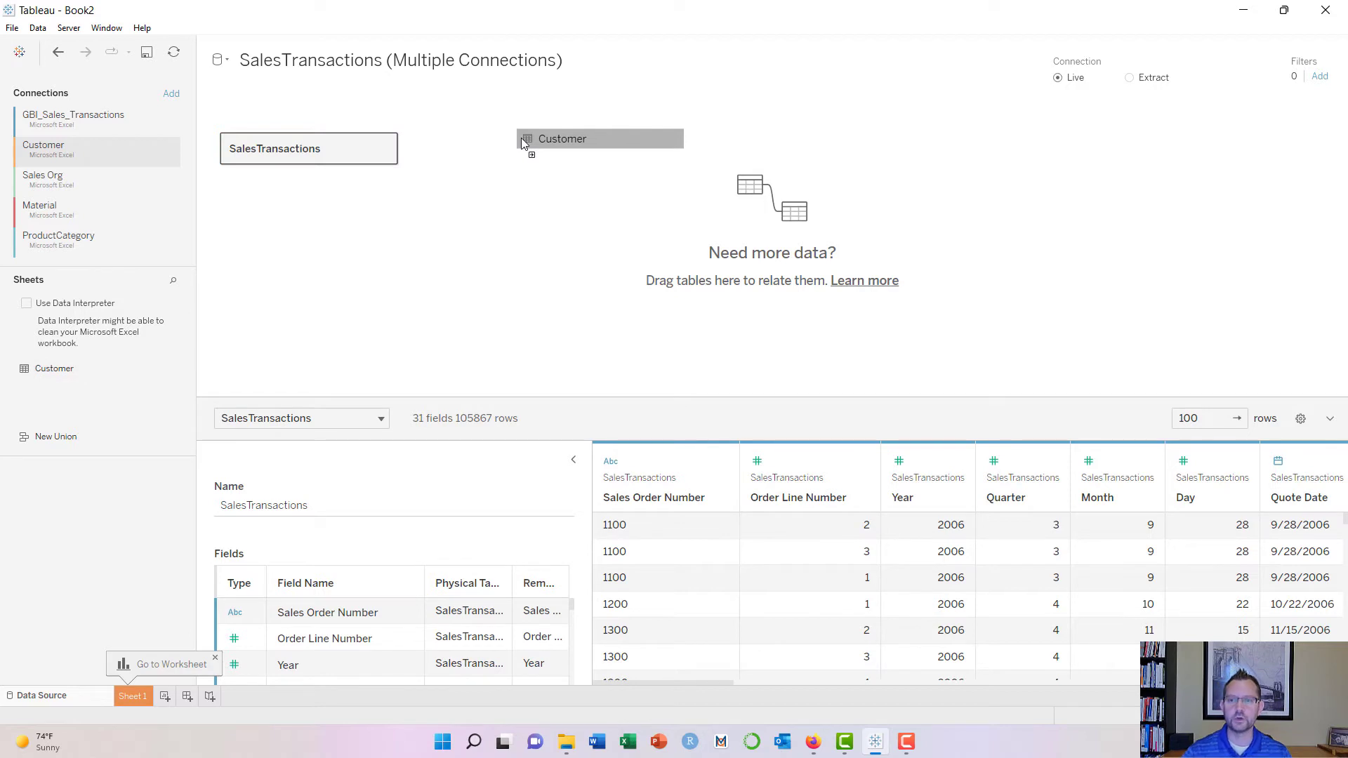
drag(523, 144, 523, 144)
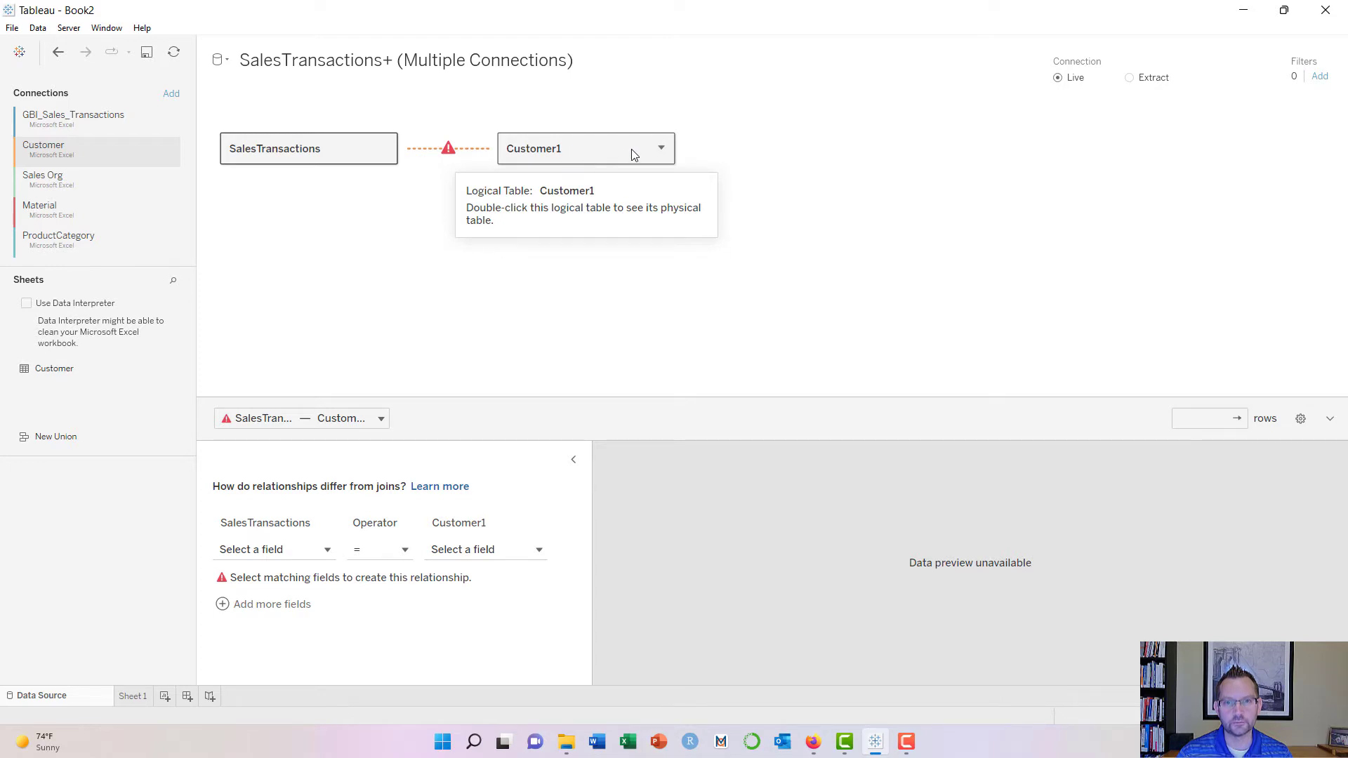
Step: Remove the related Customer1 table from the canvas
click(661, 149)
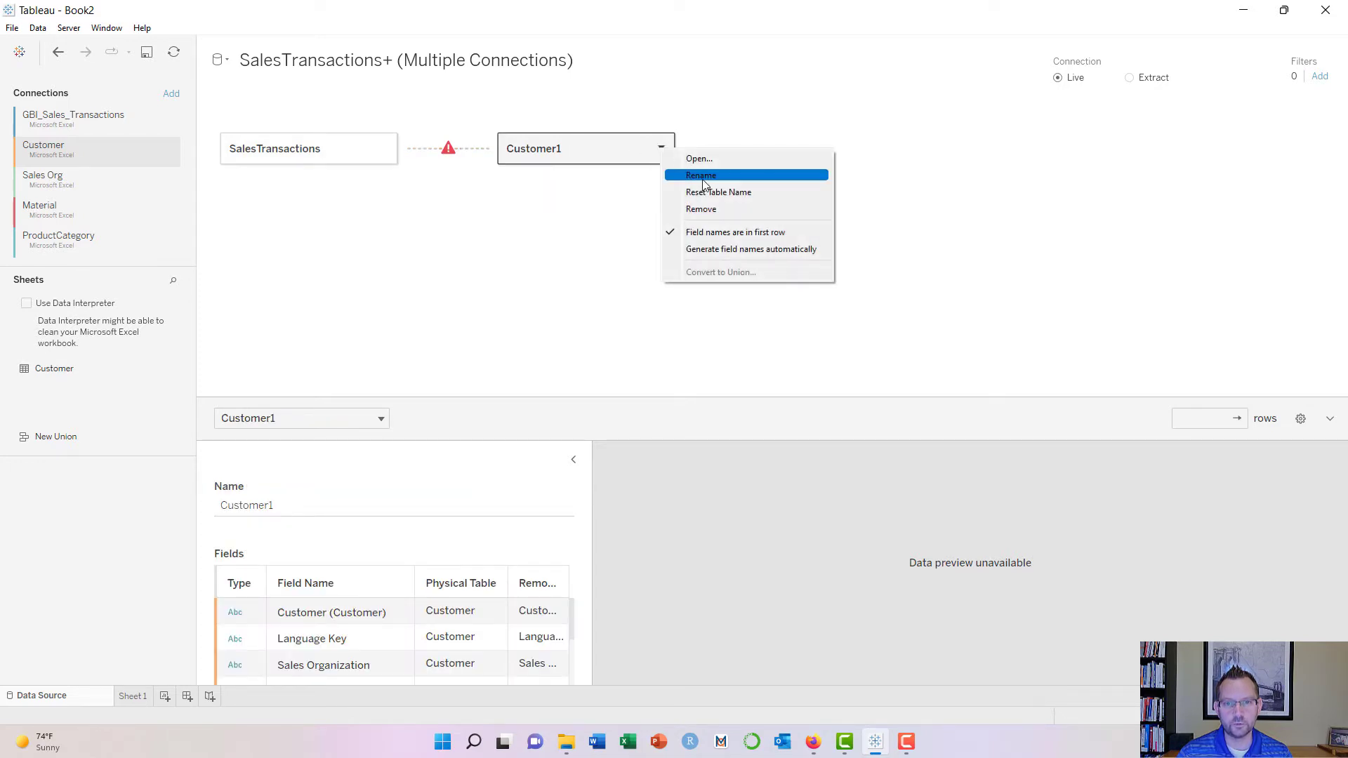
click(717, 210)
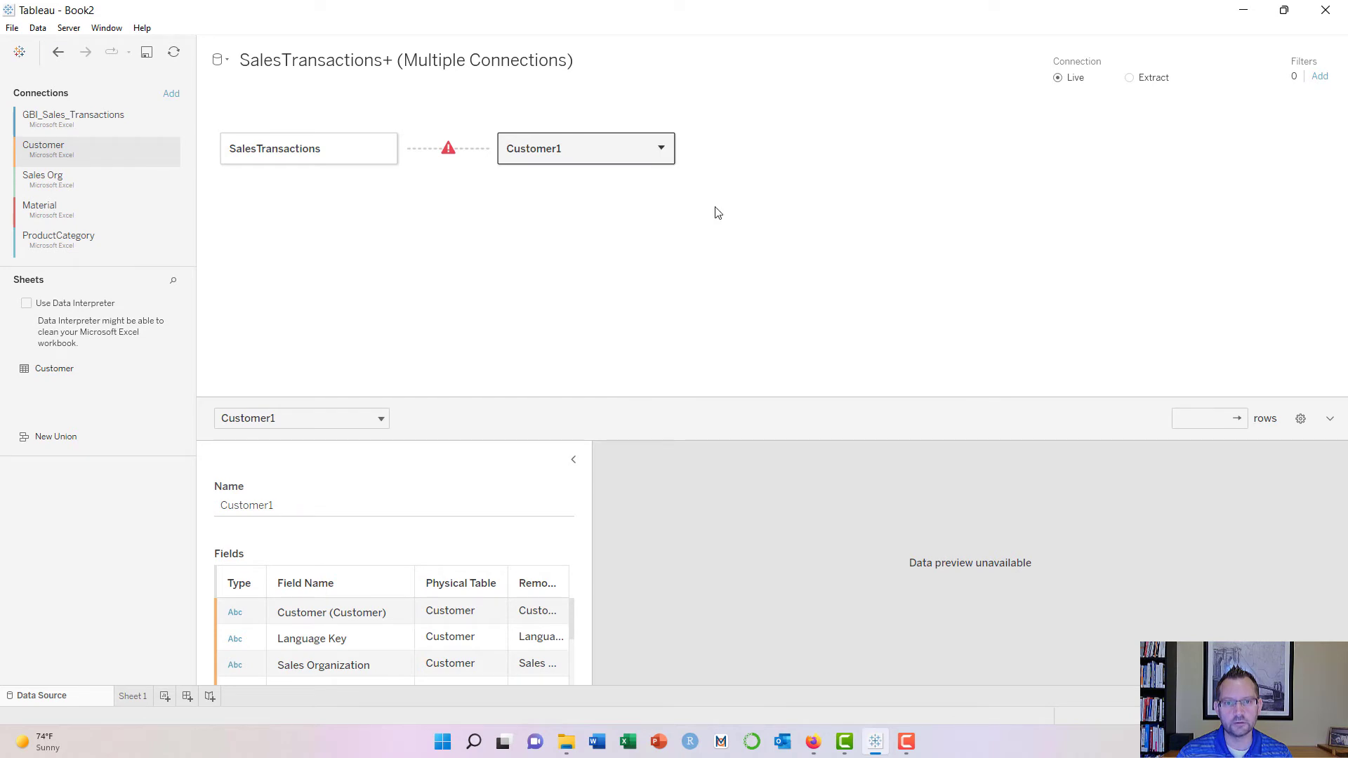
key(Delete)
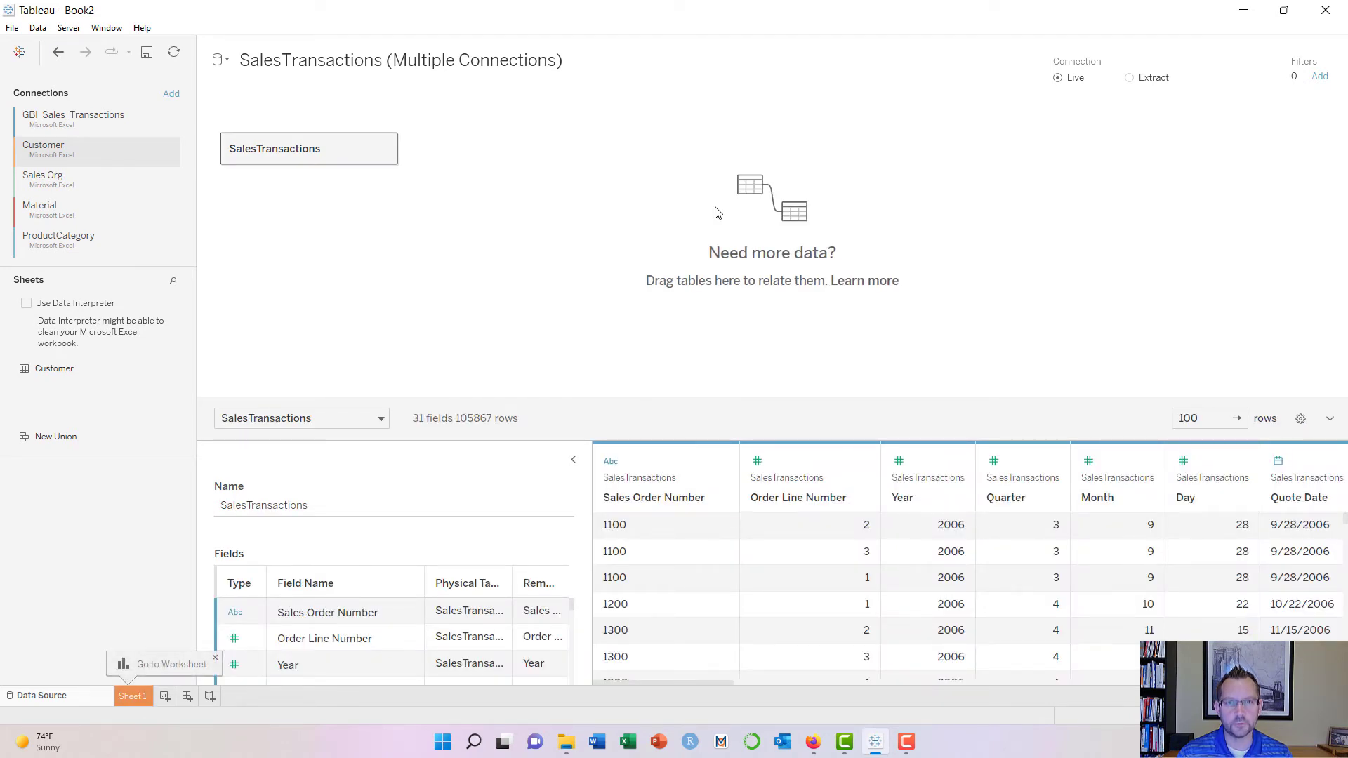
Step: Open the SalesTransactions logical table to work with its physical tables
click(385, 151)
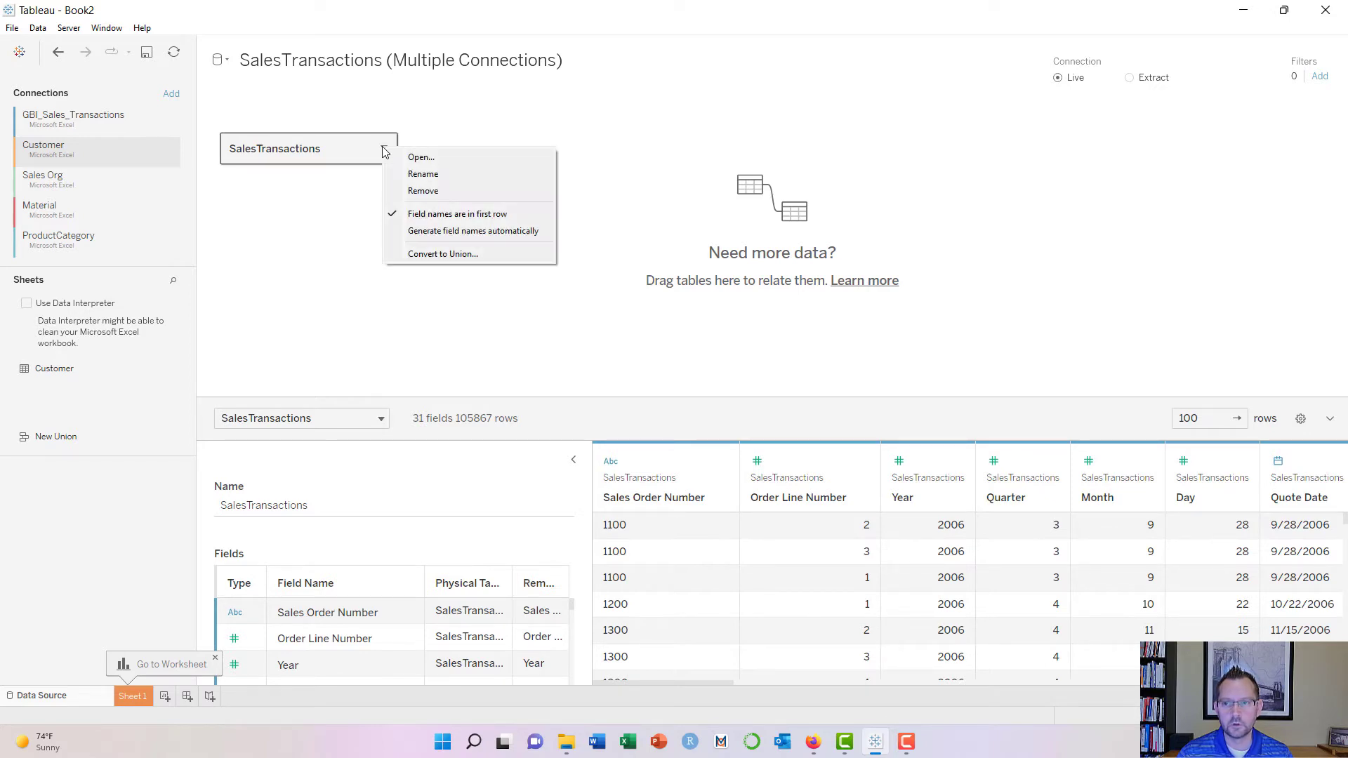
click(408, 158)
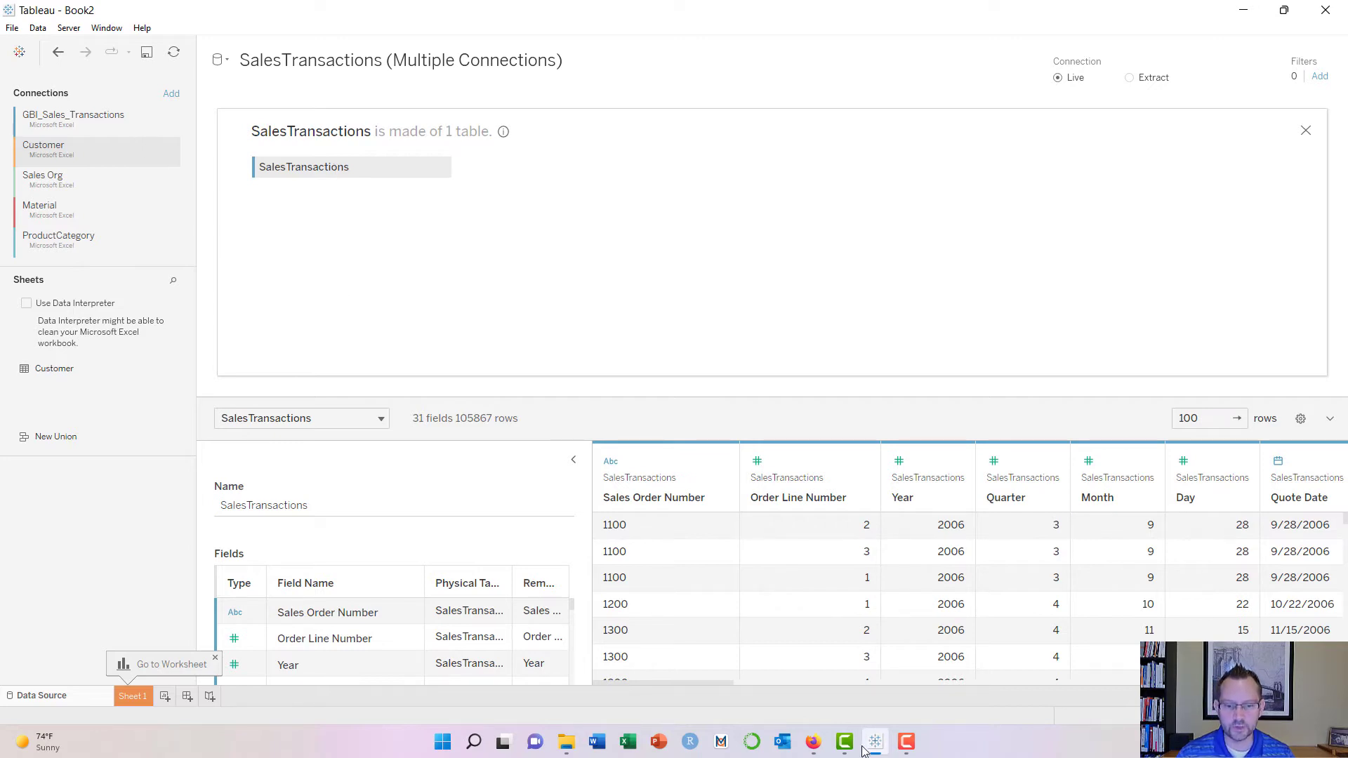
Step: Switch to Lucidchart in Firefox, examine which fields link the tables in the GBI Join Diagram, and return to Tableau
click(813, 742)
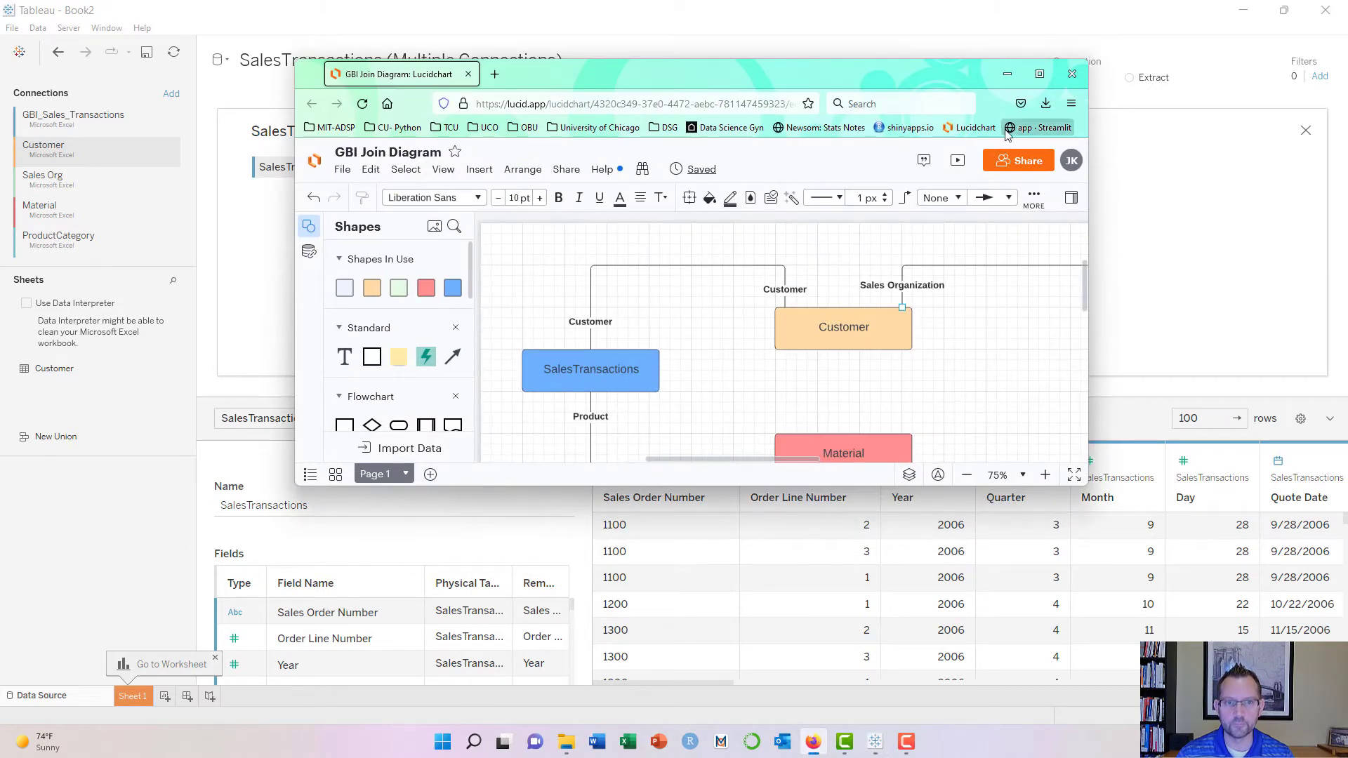
click(1040, 74)
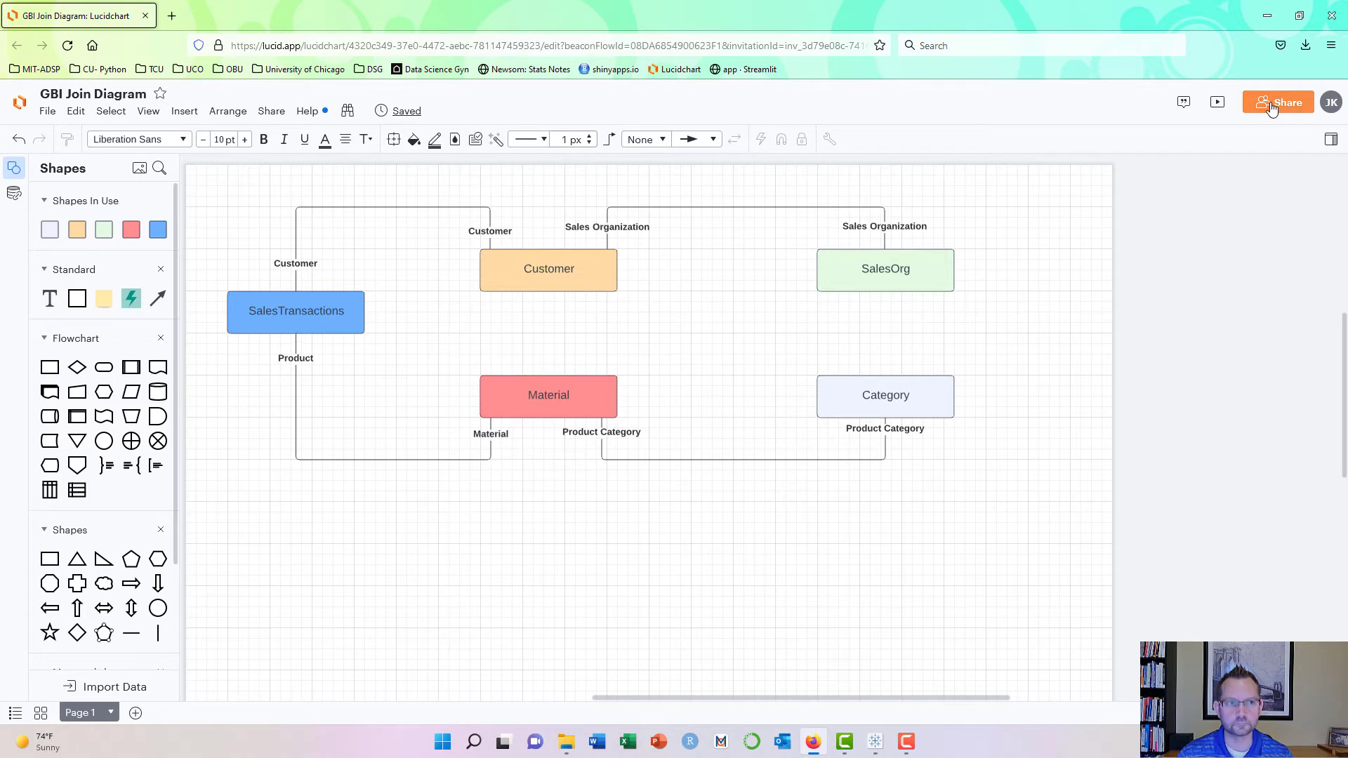
click(1271, 15)
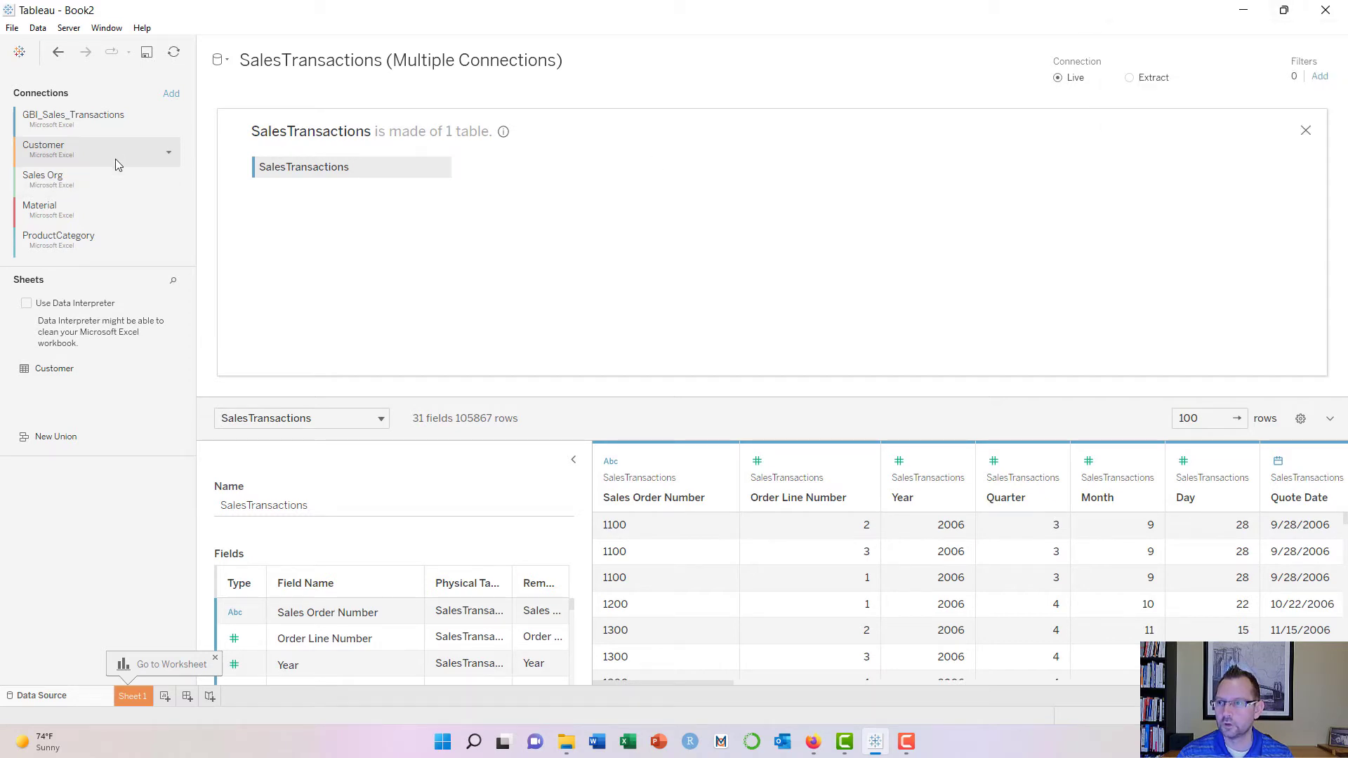
Step: Join the Customer sheet to SalesTransactions inside the opened logical table
drag(58, 369, 533, 166)
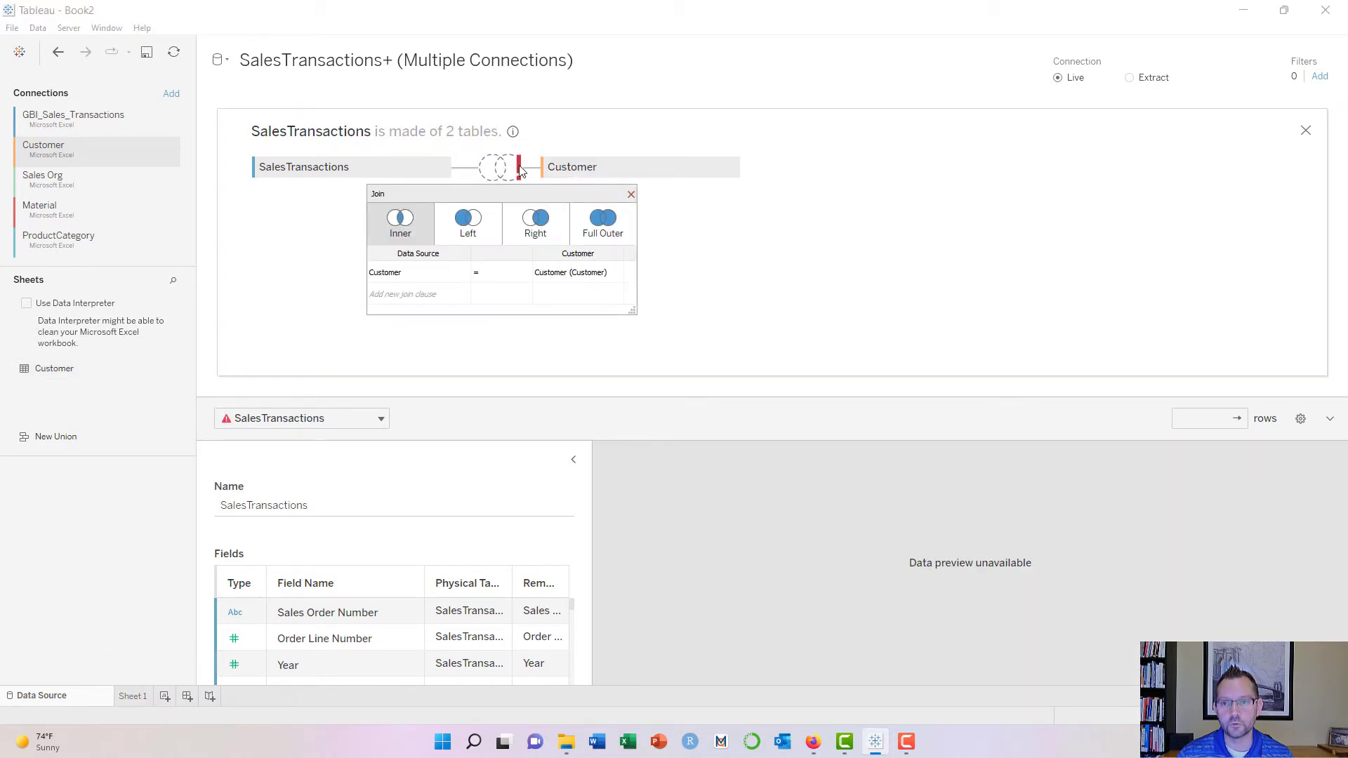
mouse_move(521, 171)
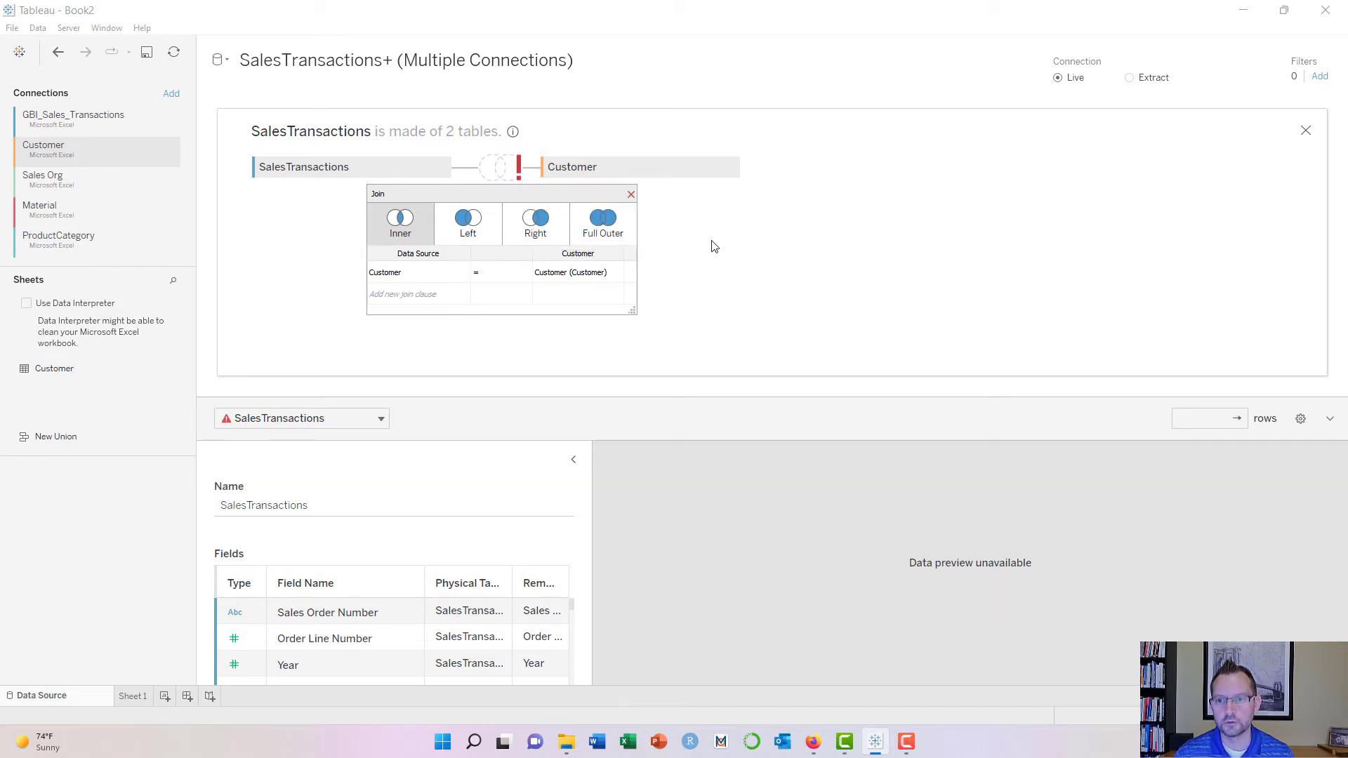
Step: On Sheet 1, change the data type of the SalesTransactions Customer field to String, and return to the data source page
click(630, 196)
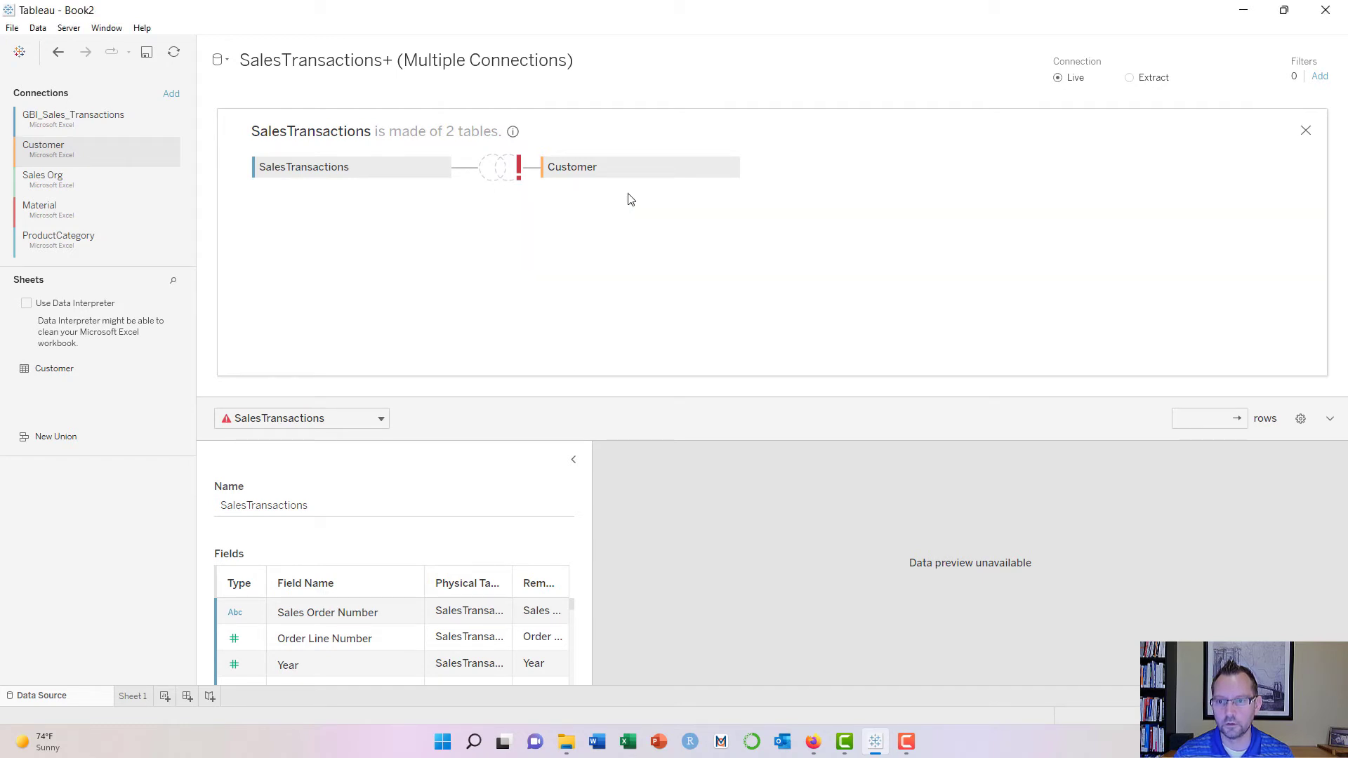
click(129, 697)
scroll(100, 520, down, 1)
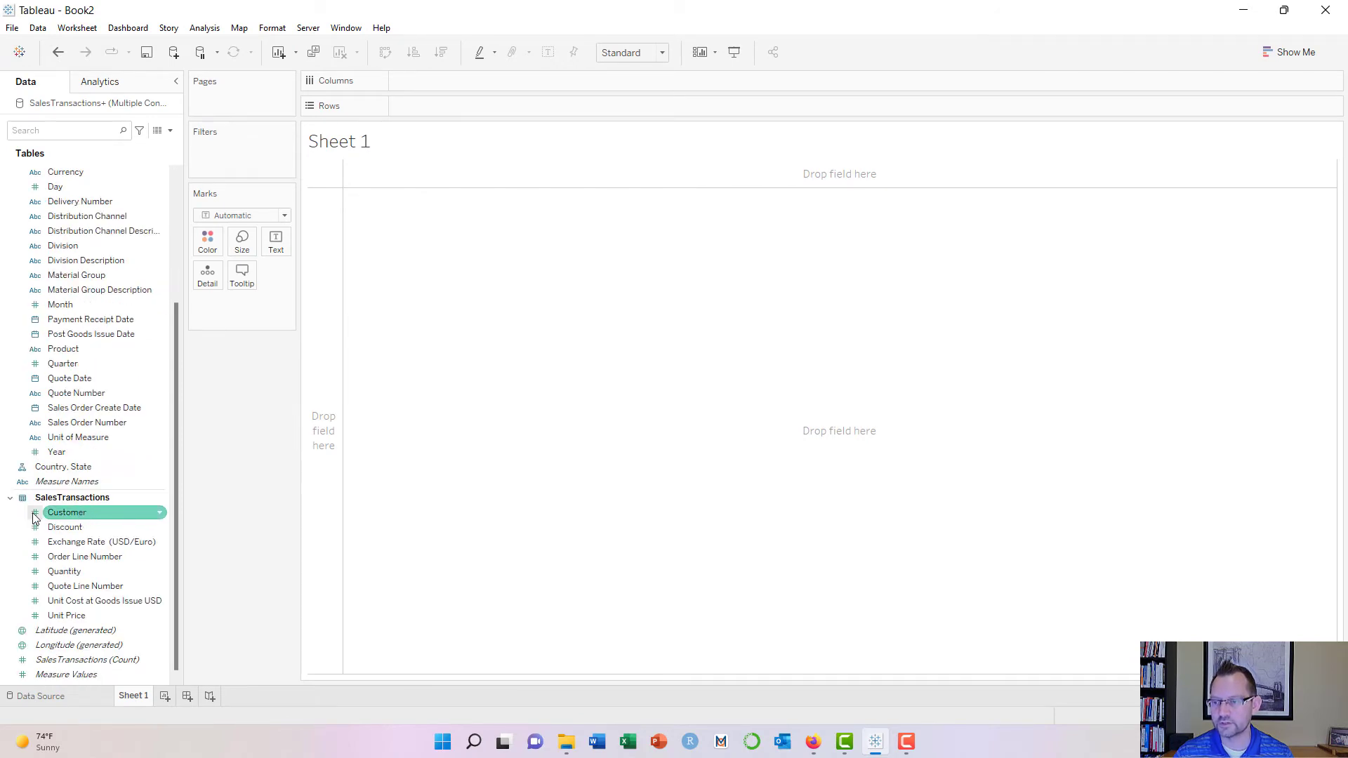
click(160, 513)
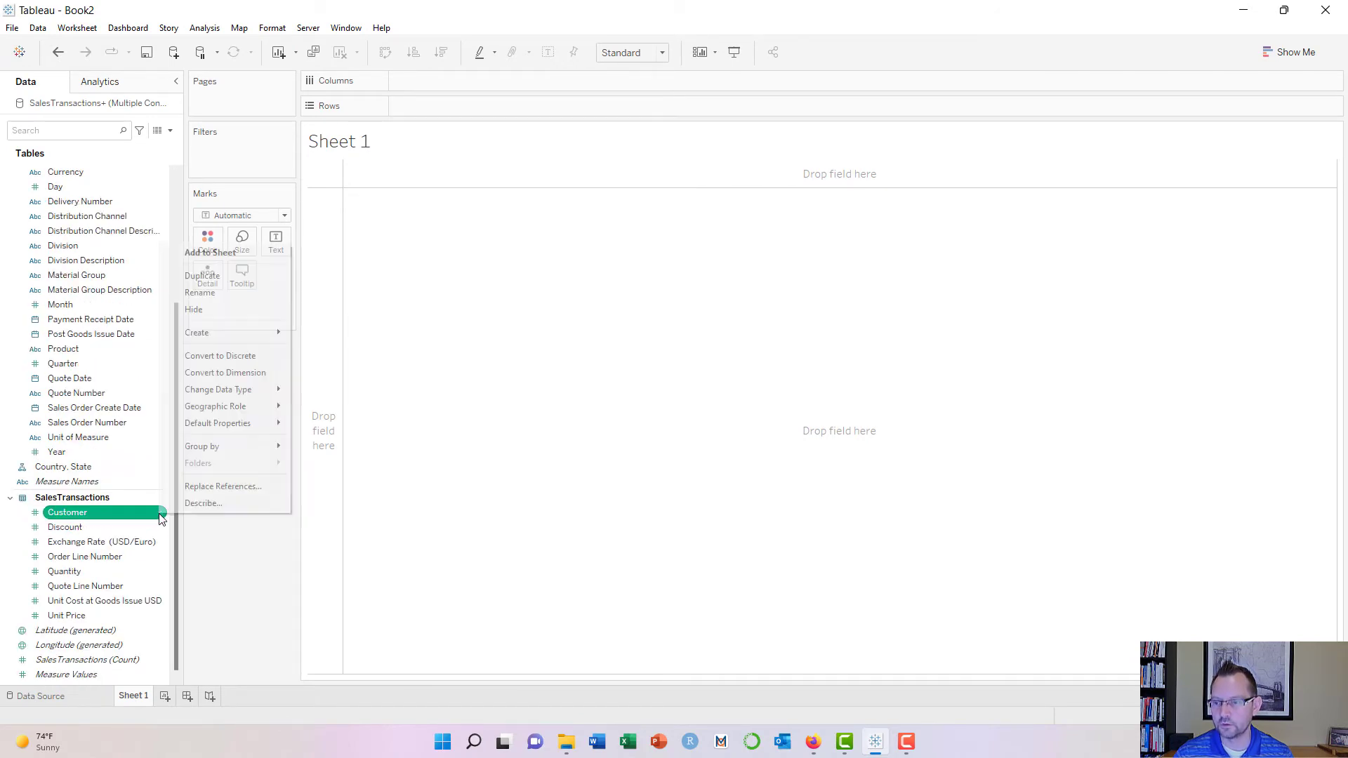
mouse_move(272, 390)
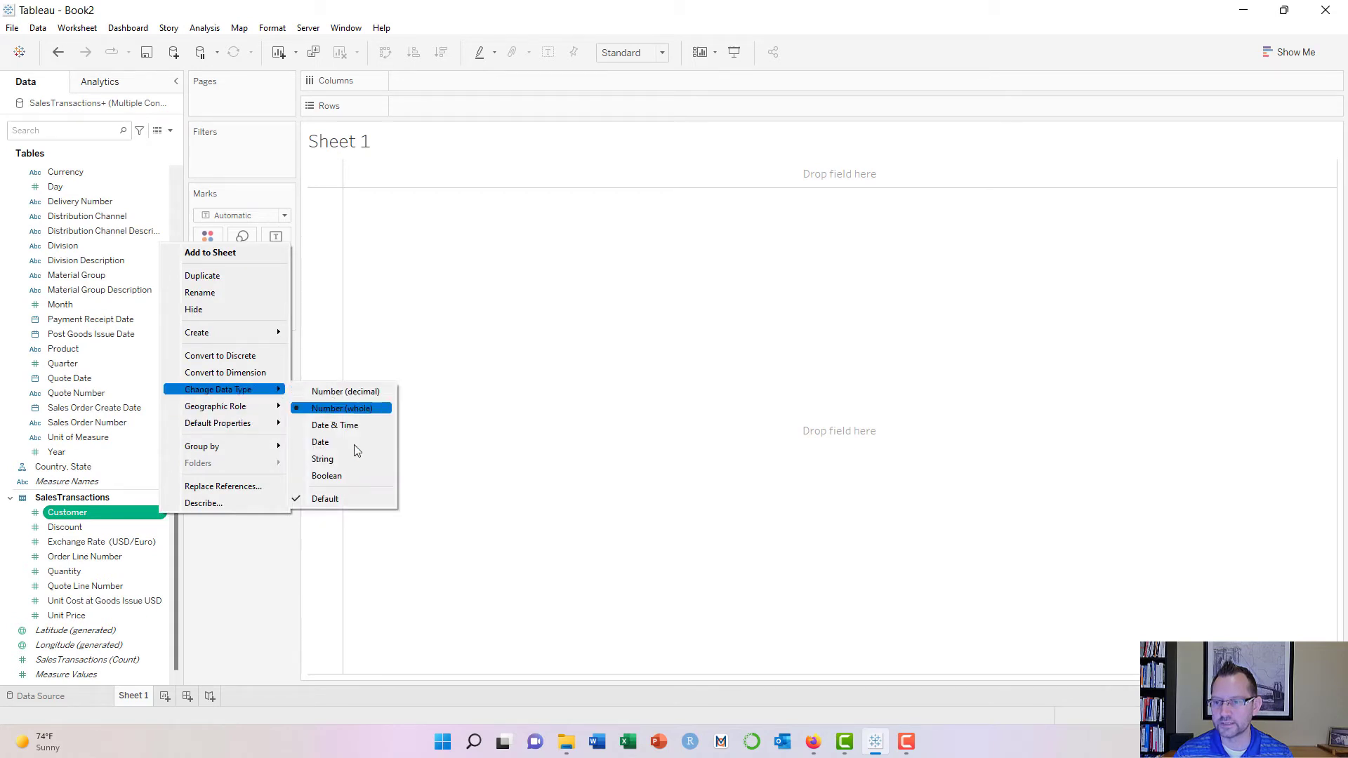
click(355, 461)
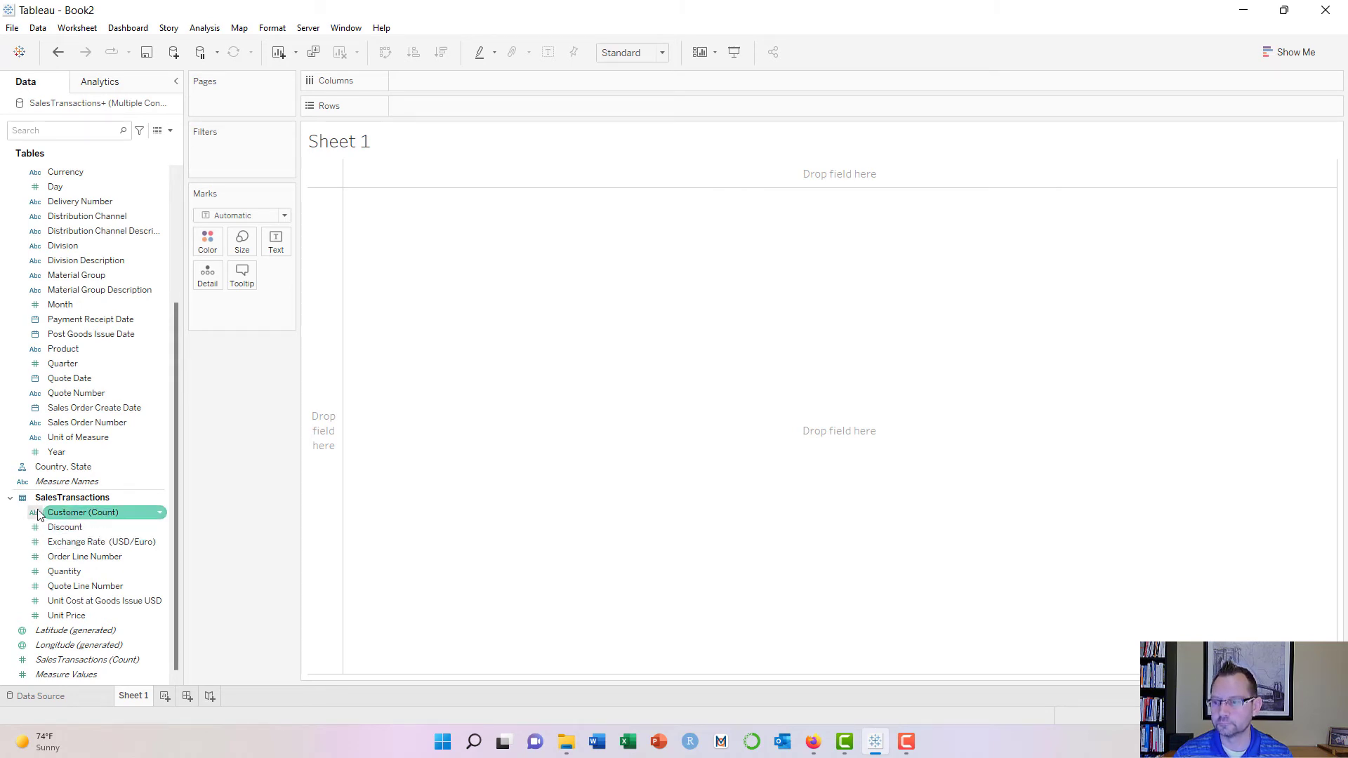
scroll(40, 490, up, 1)
scroll(40, 490, up, 3)
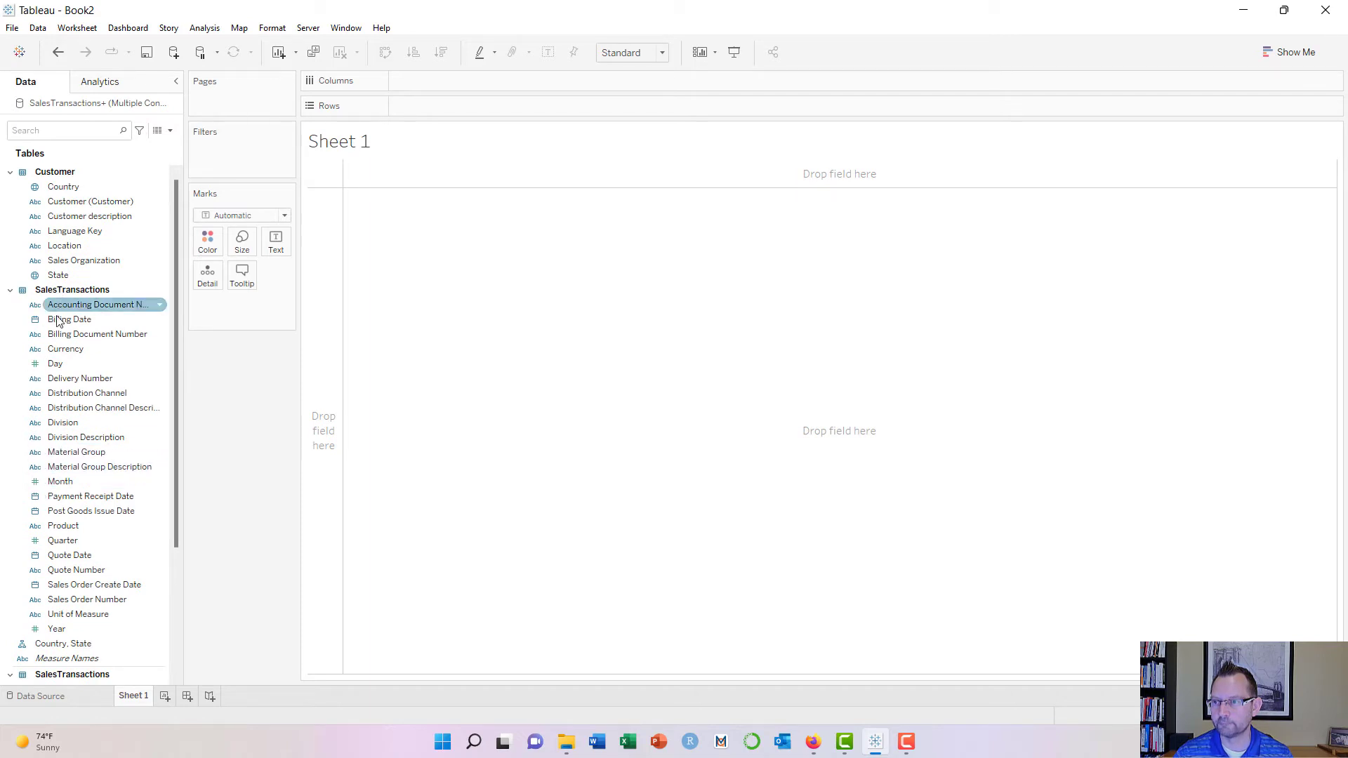
scroll(59, 555, down, 3)
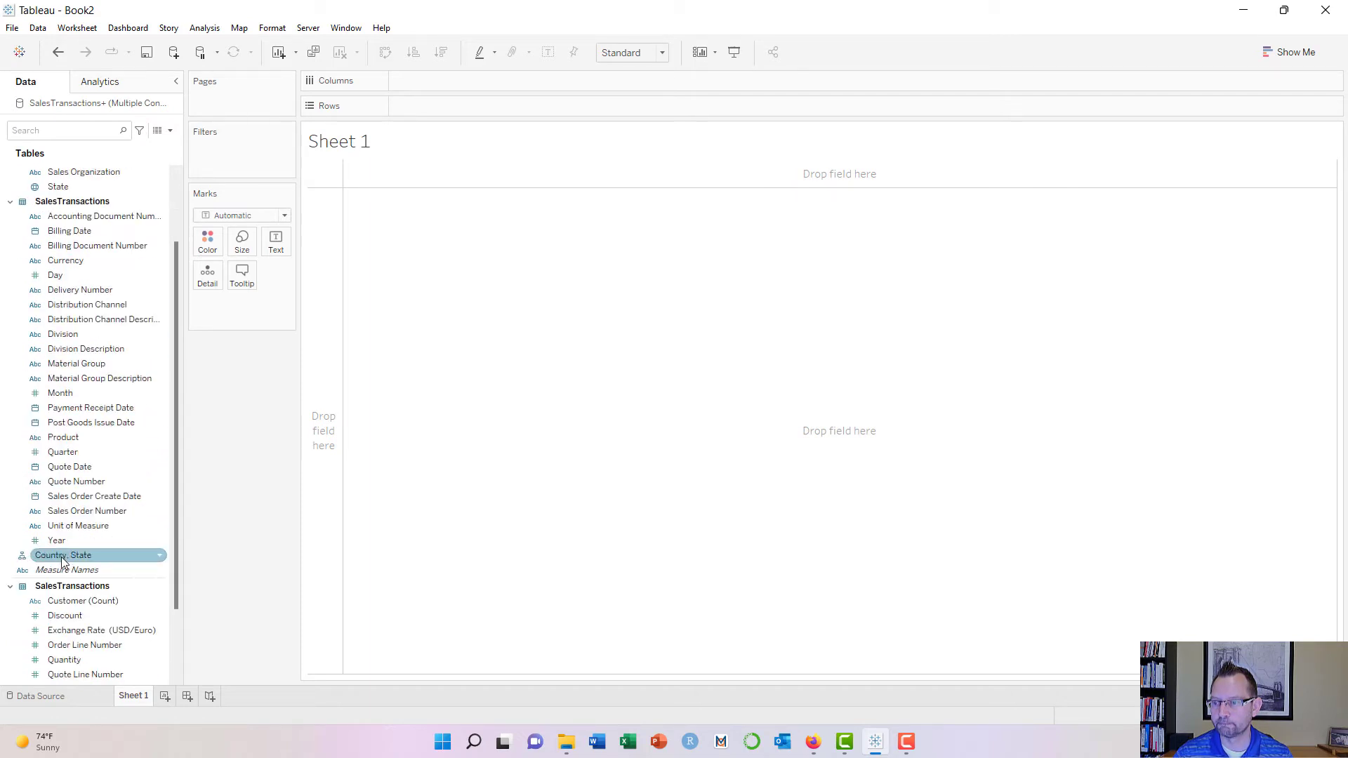
click(61, 697)
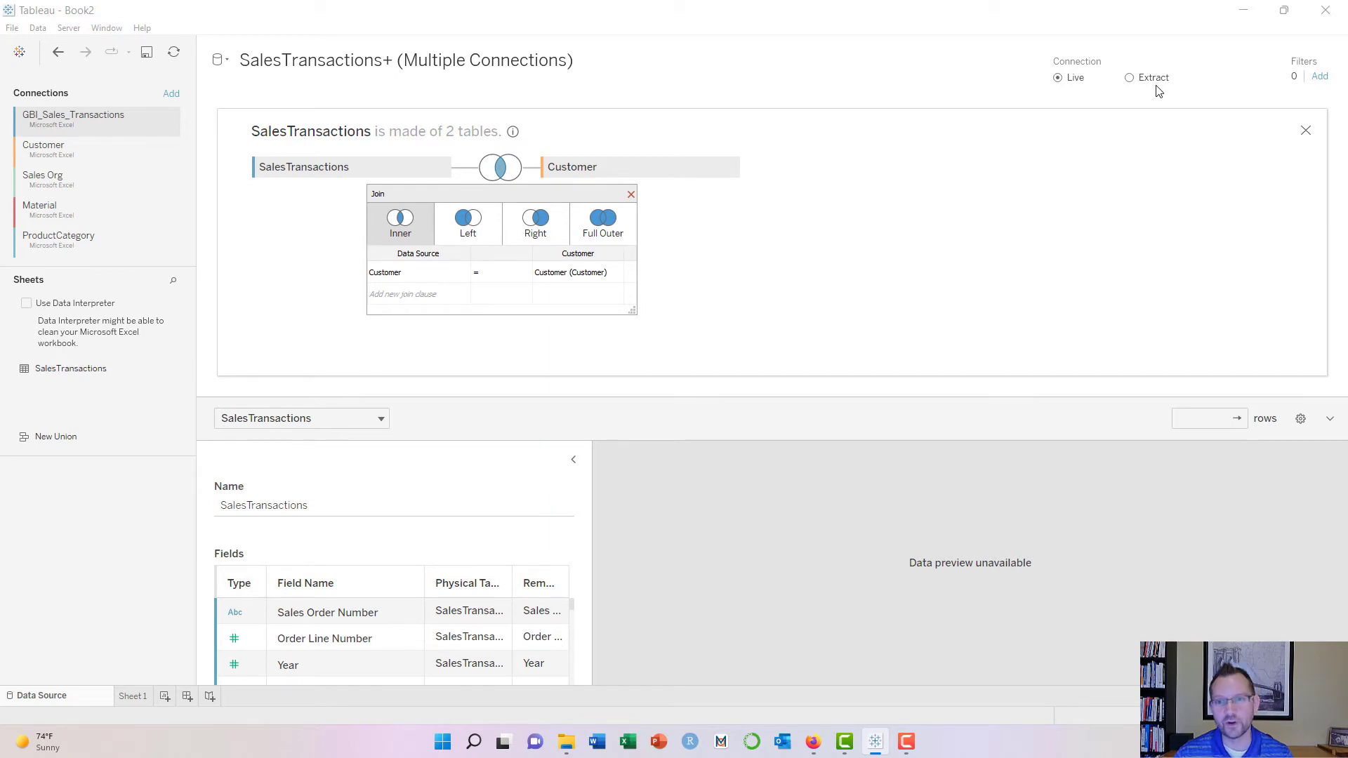
Step: Try the Extract connection for the data source, restore the Live connection, and close the Customer join settings
click(1129, 77)
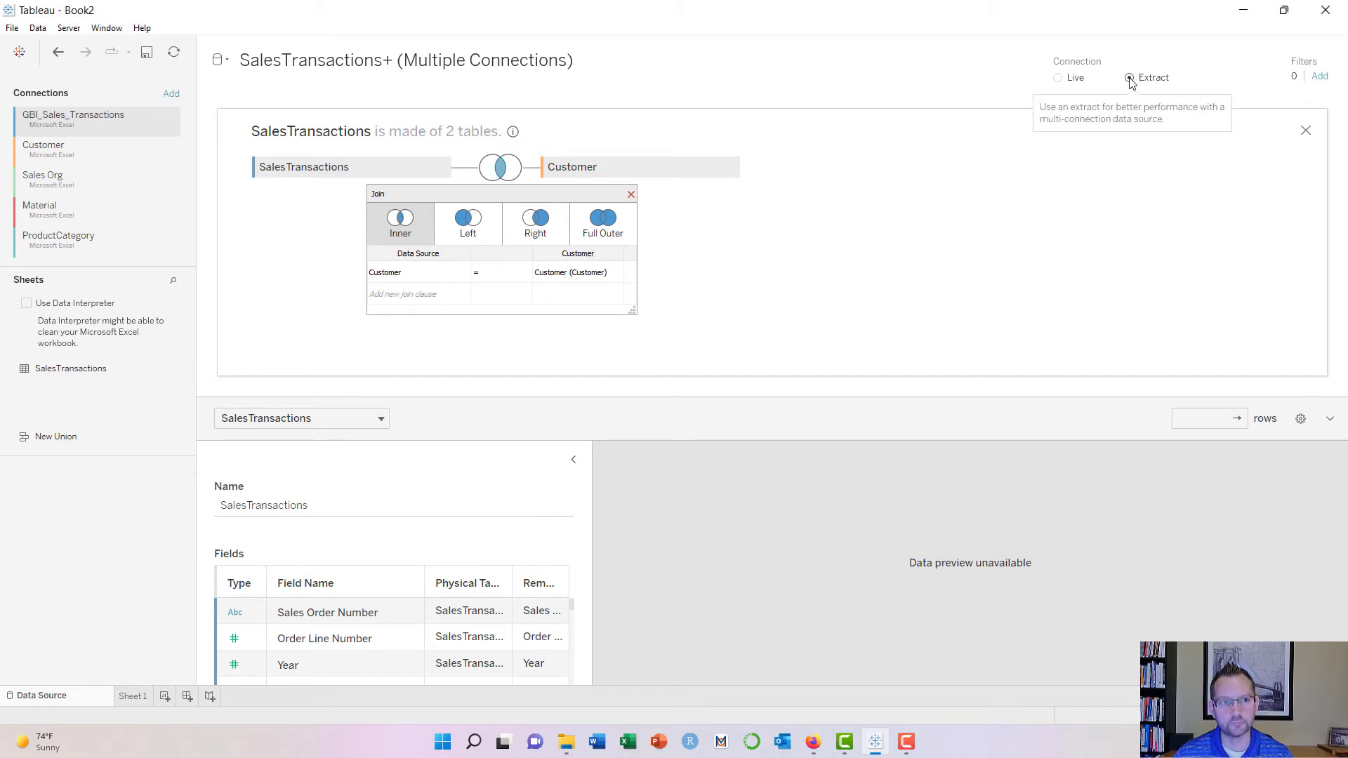
click(1059, 78)
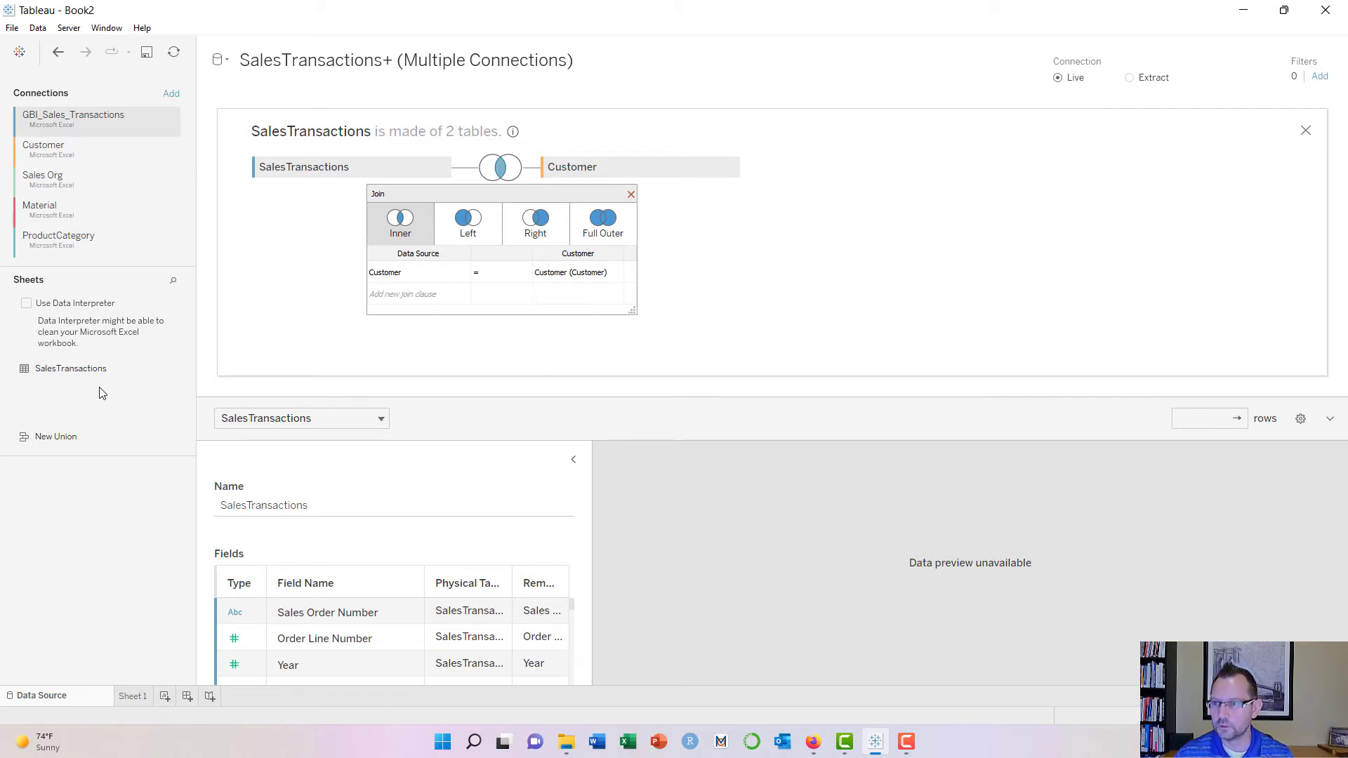
click(632, 195)
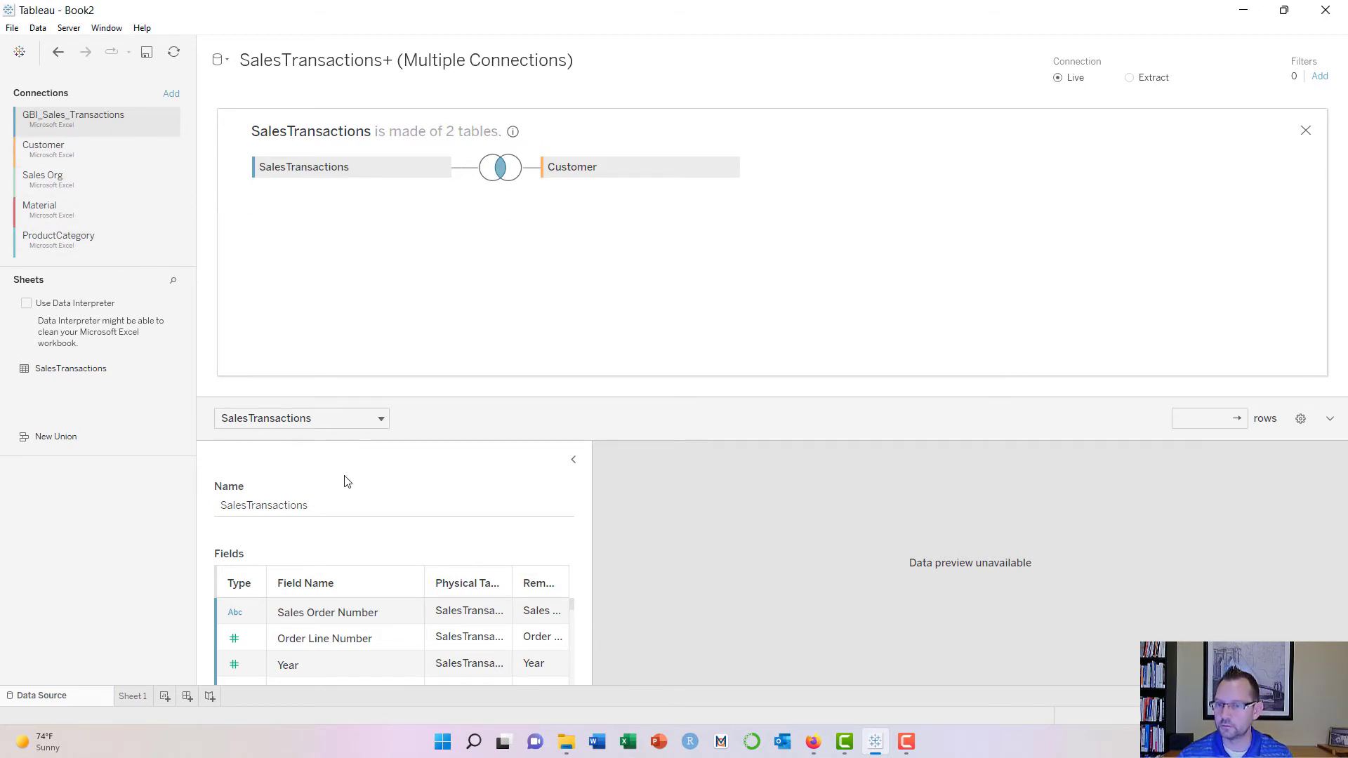
Step: Check the GBI Join Diagram in Lucidchart, return to Tableau, and join the SalesOrg sheet to the Customer table
click(813, 741)
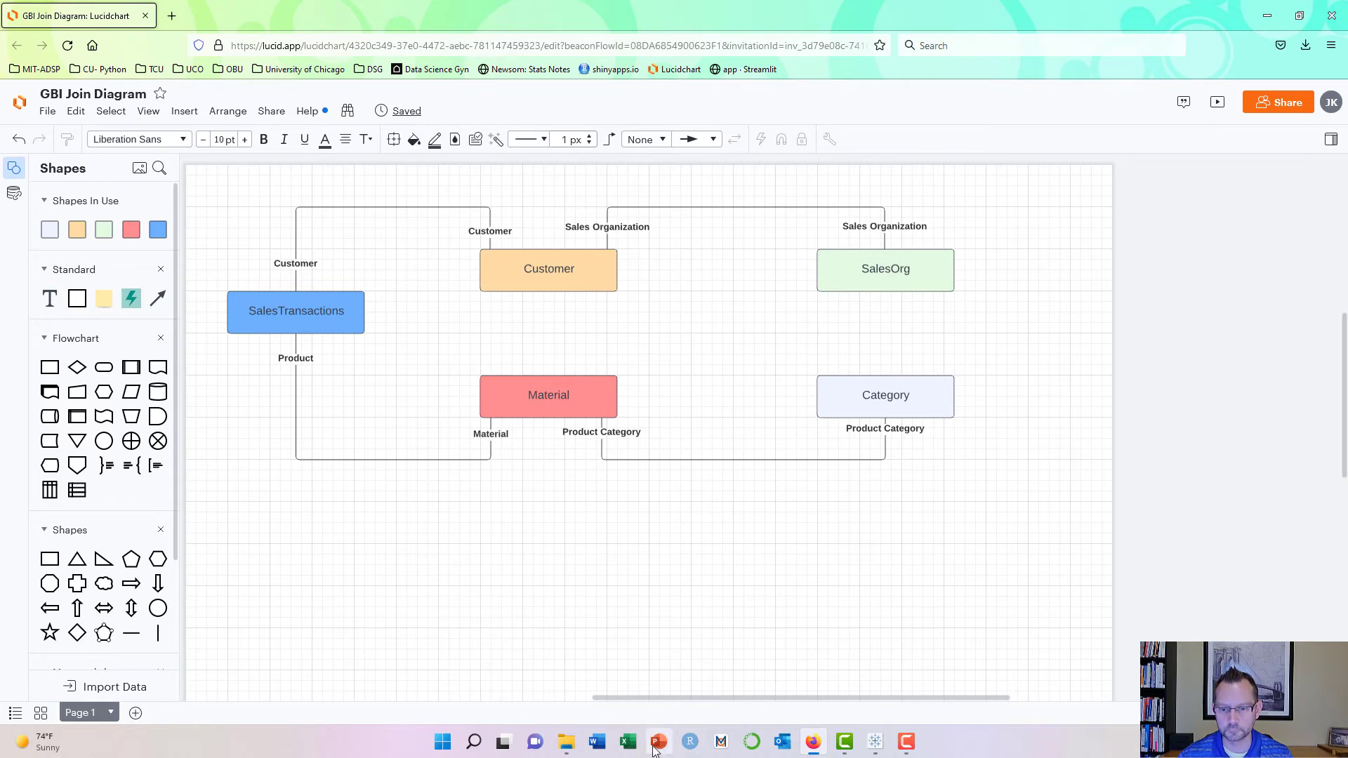
click(876, 742)
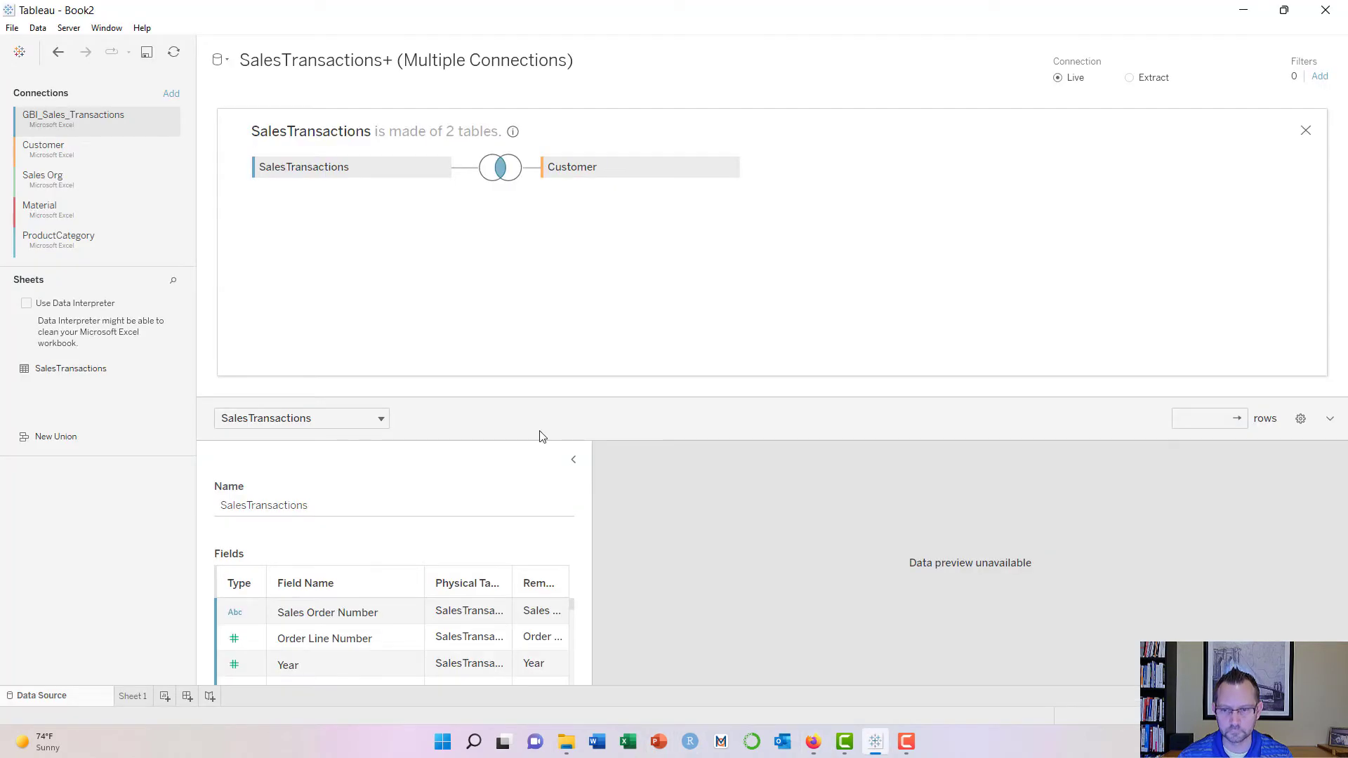
click(50, 184)
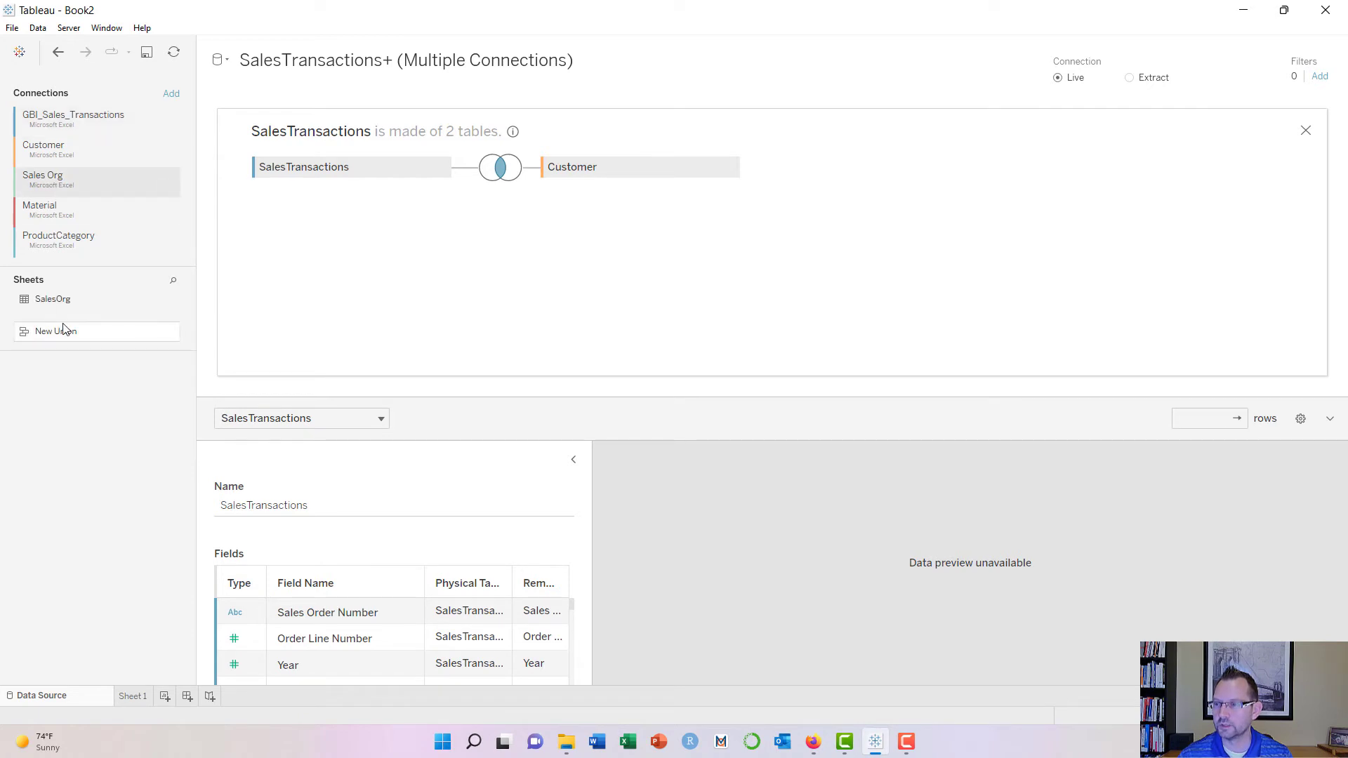
drag(55, 298, 823, 165)
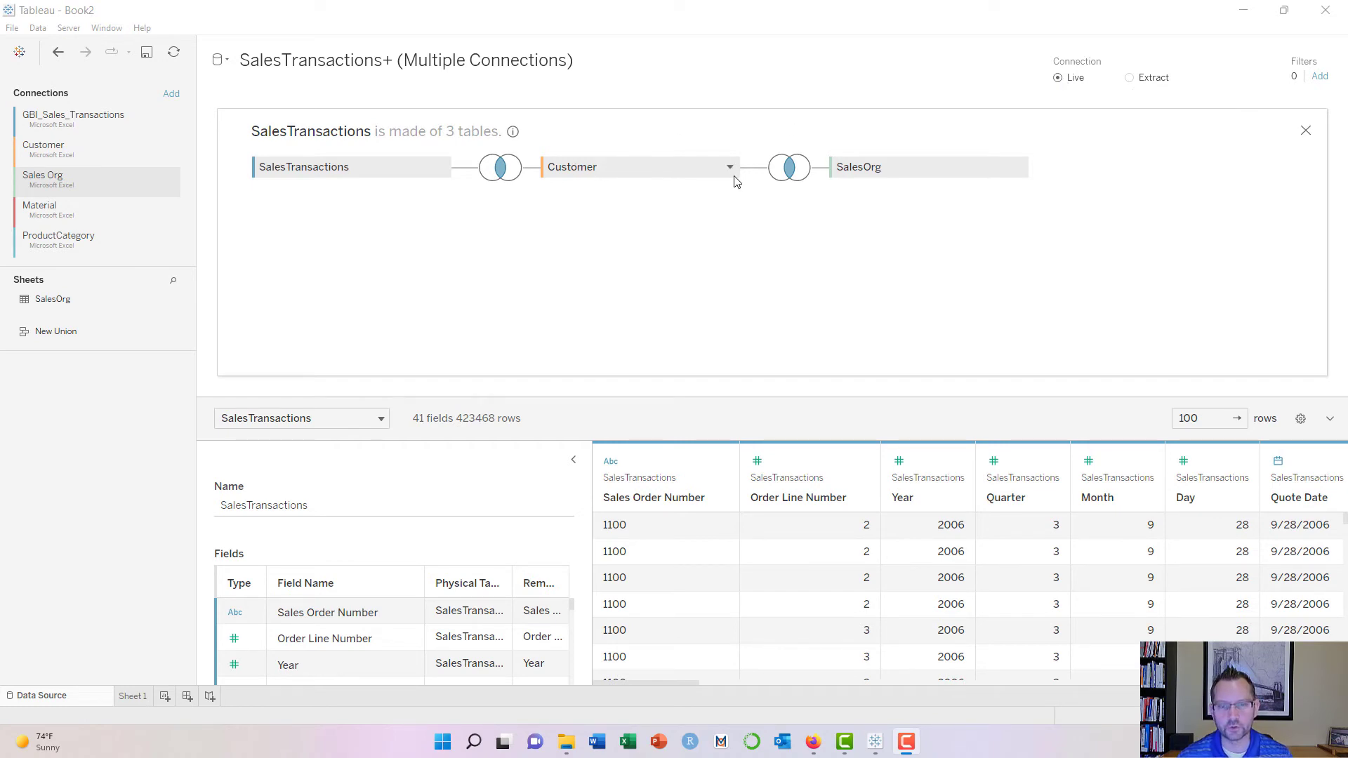
Step: Set the join clause between Customer and SalesOrg to Sales Organization = Sales Organization (SalesOrg), keeping the inner join
click(791, 170)
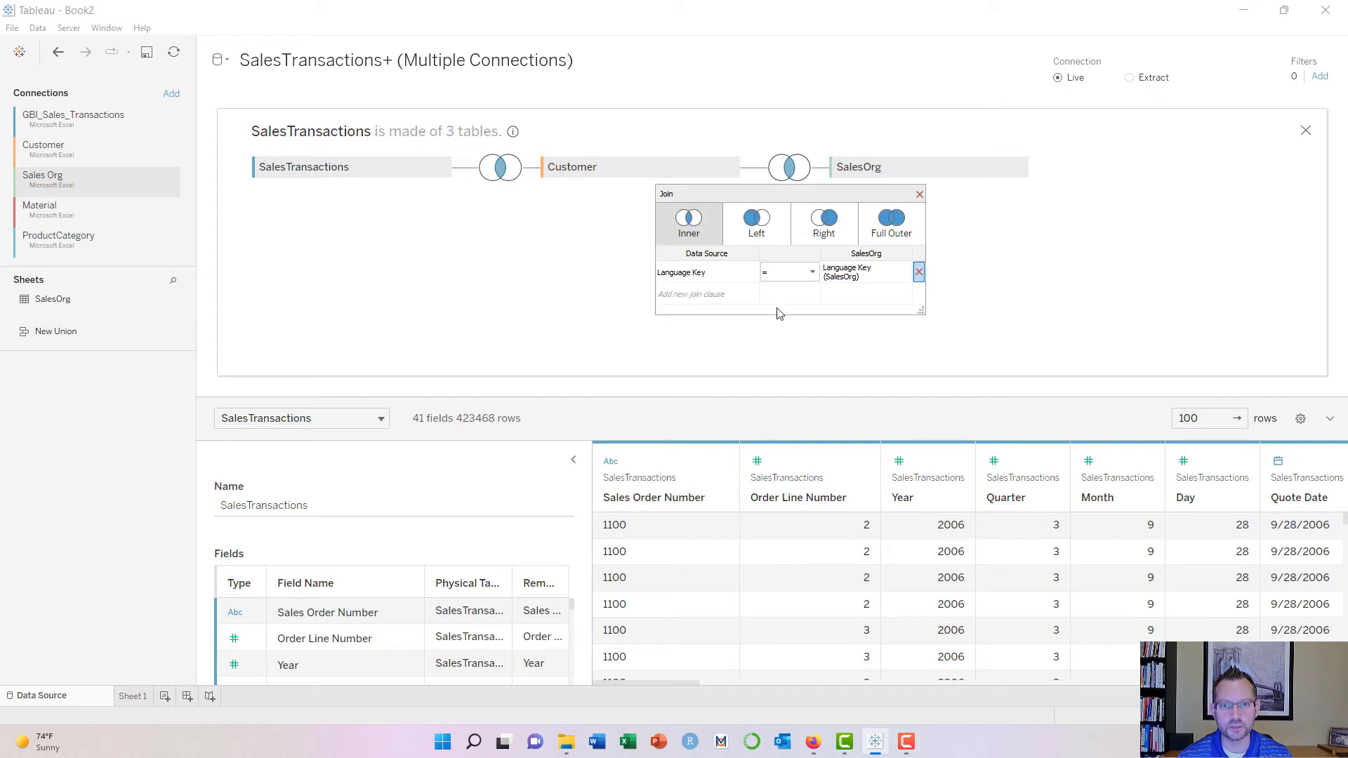
click(750, 273)
scroll(745, 351, down, 6)
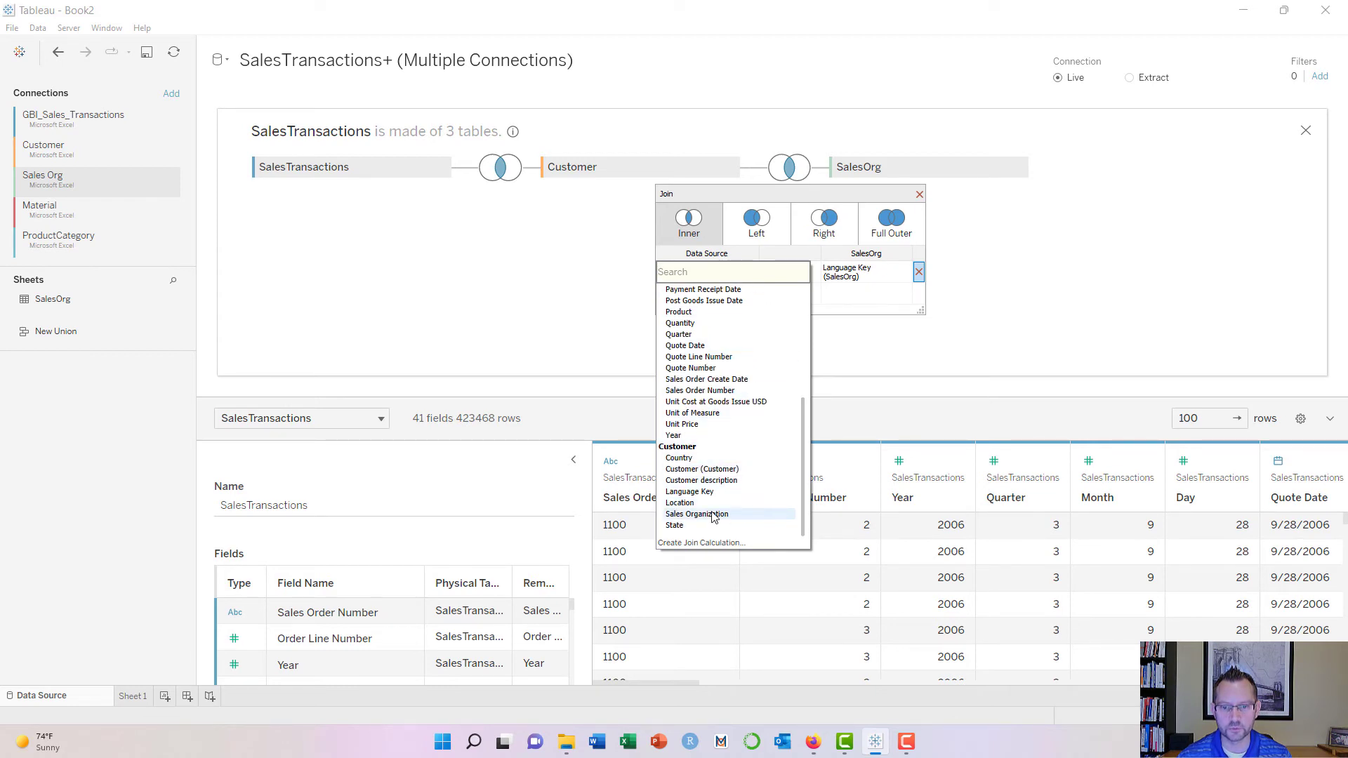
key(Escape)
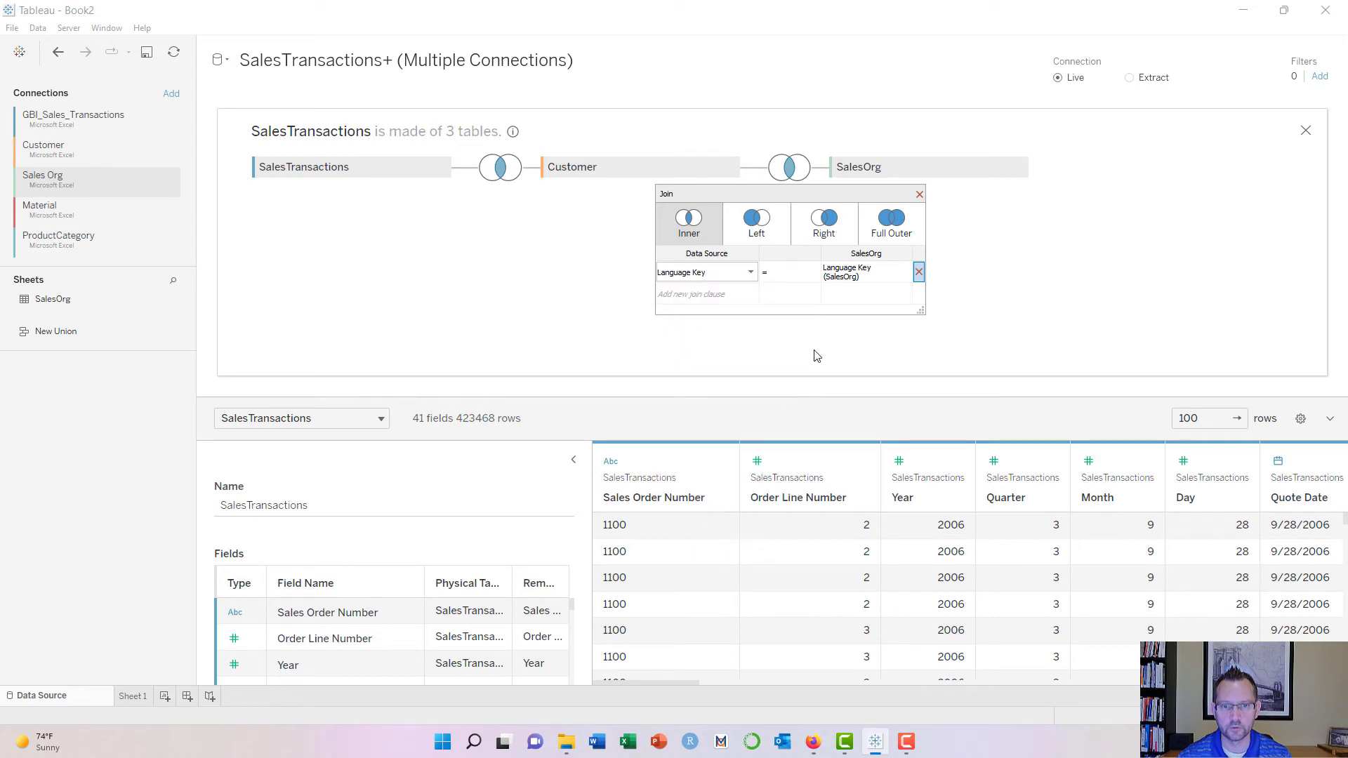
click(877, 281)
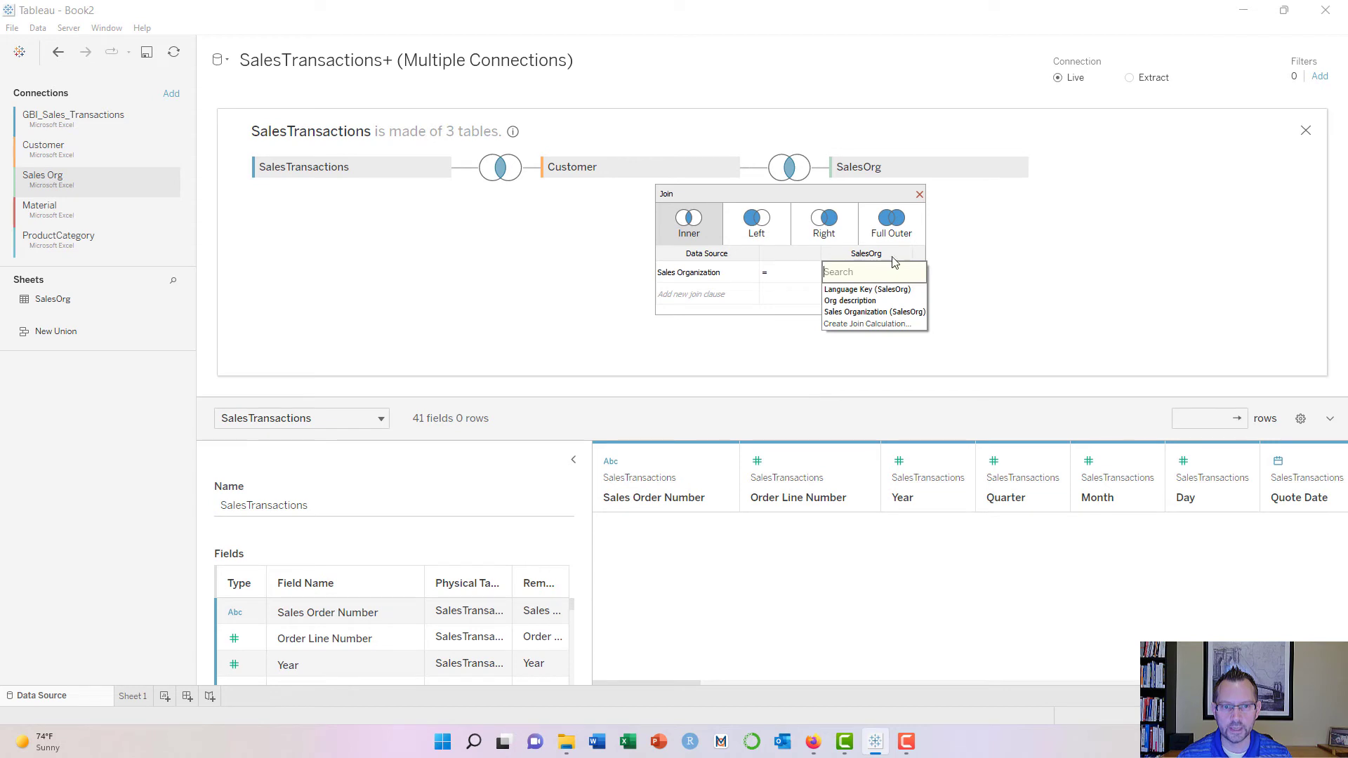
click(867, 289)
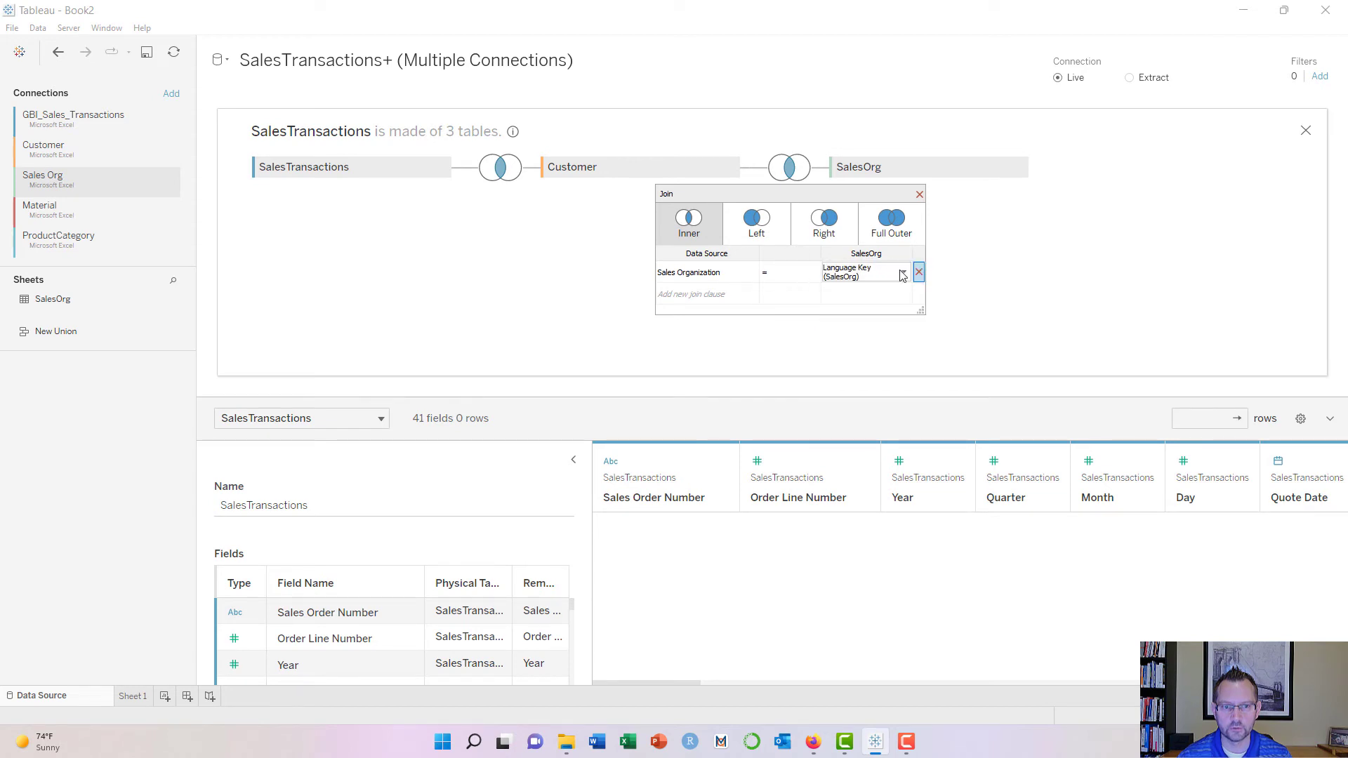
click(901, 275)
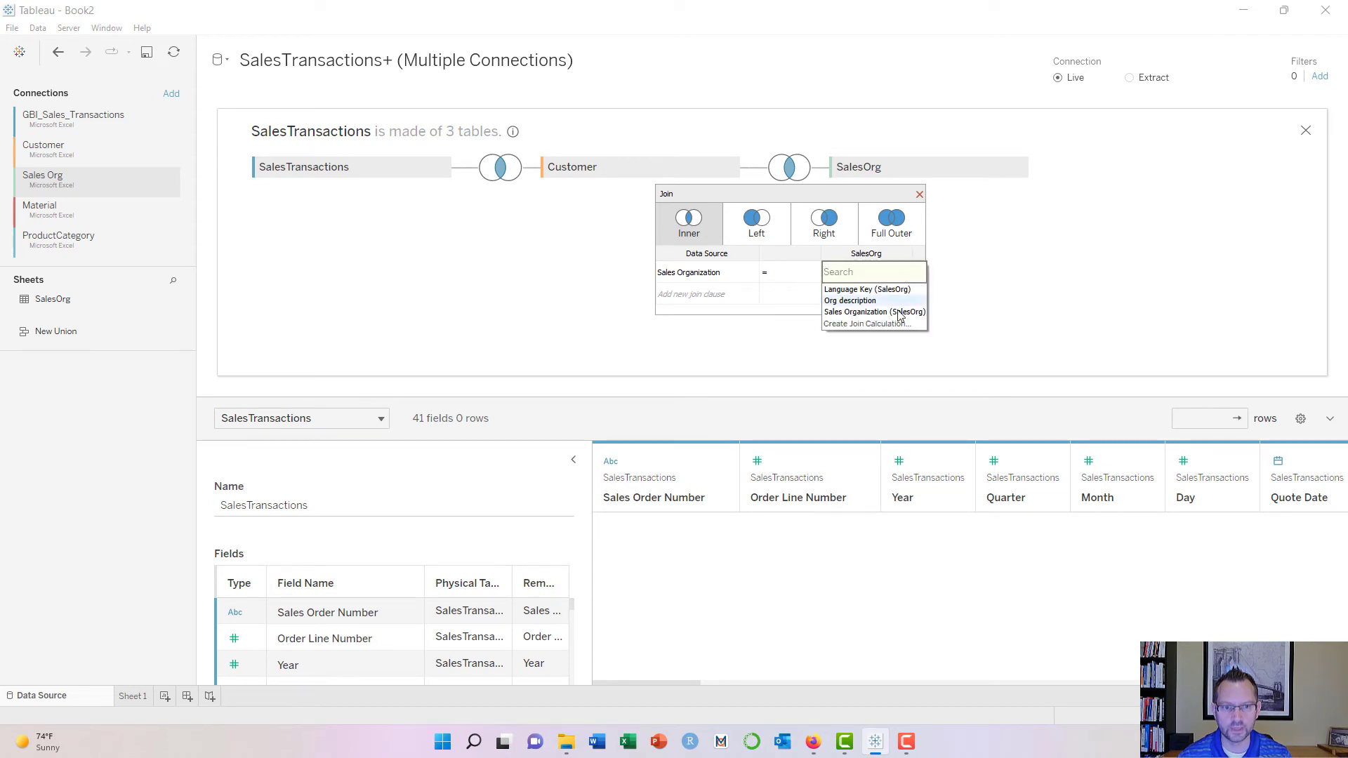
click(869, 315)
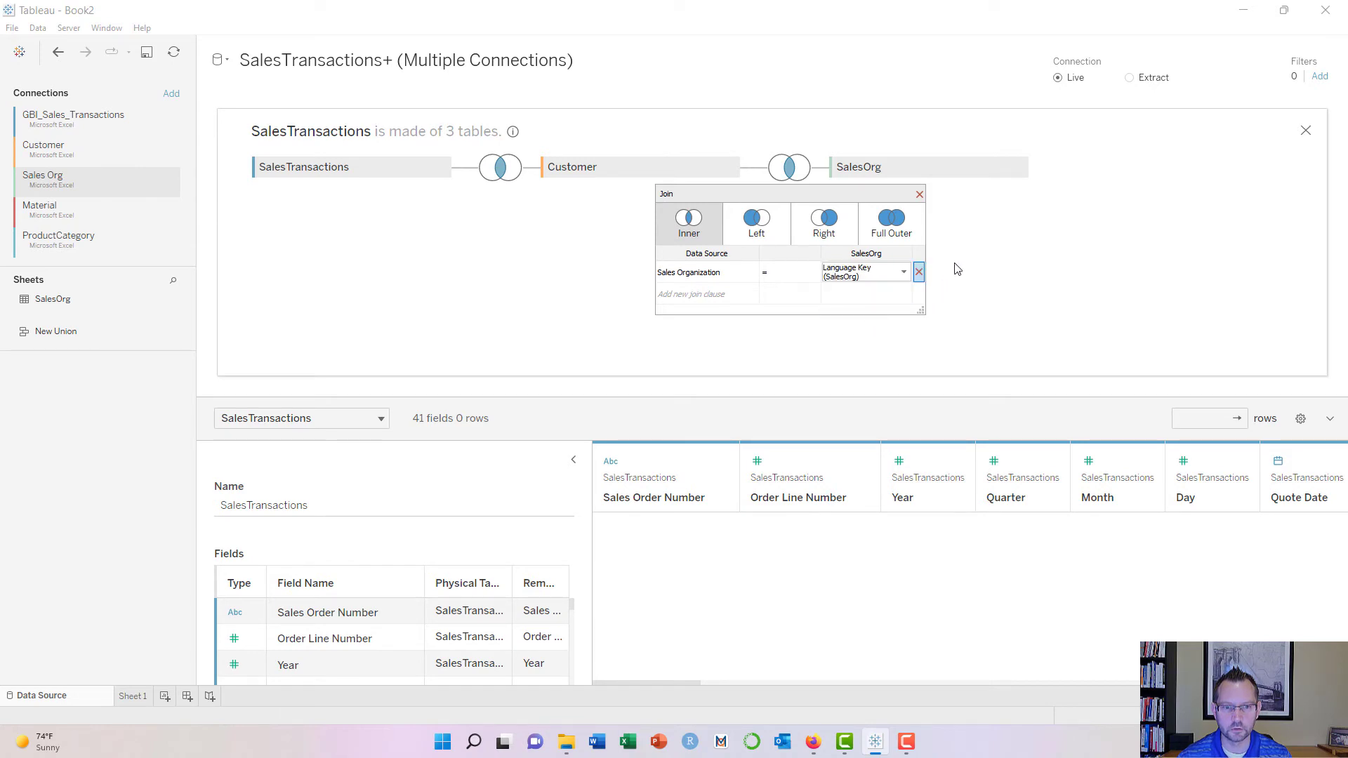
click(920, 195)
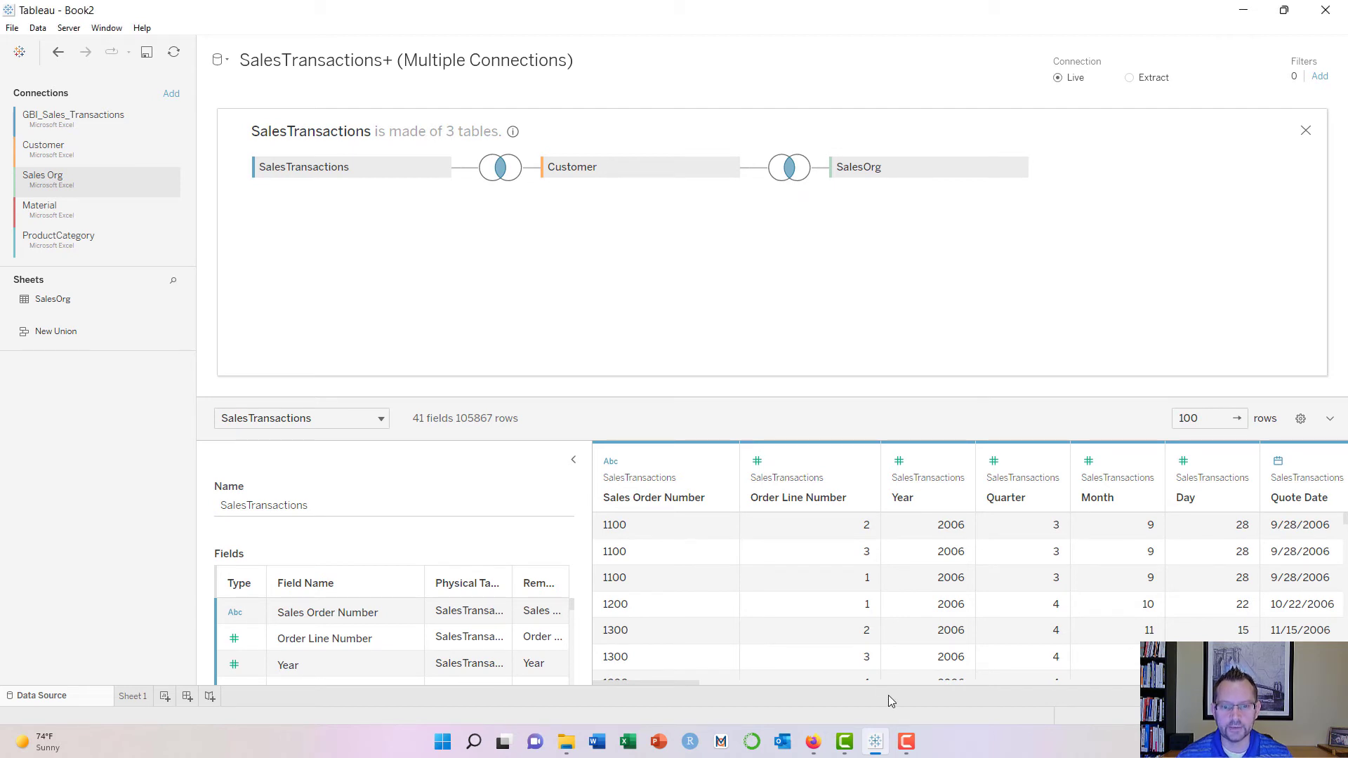
Step: Examine the Customer and SalesOrg columns in the data preview to check how the joined records match
drag(673, 679, 860, 681)
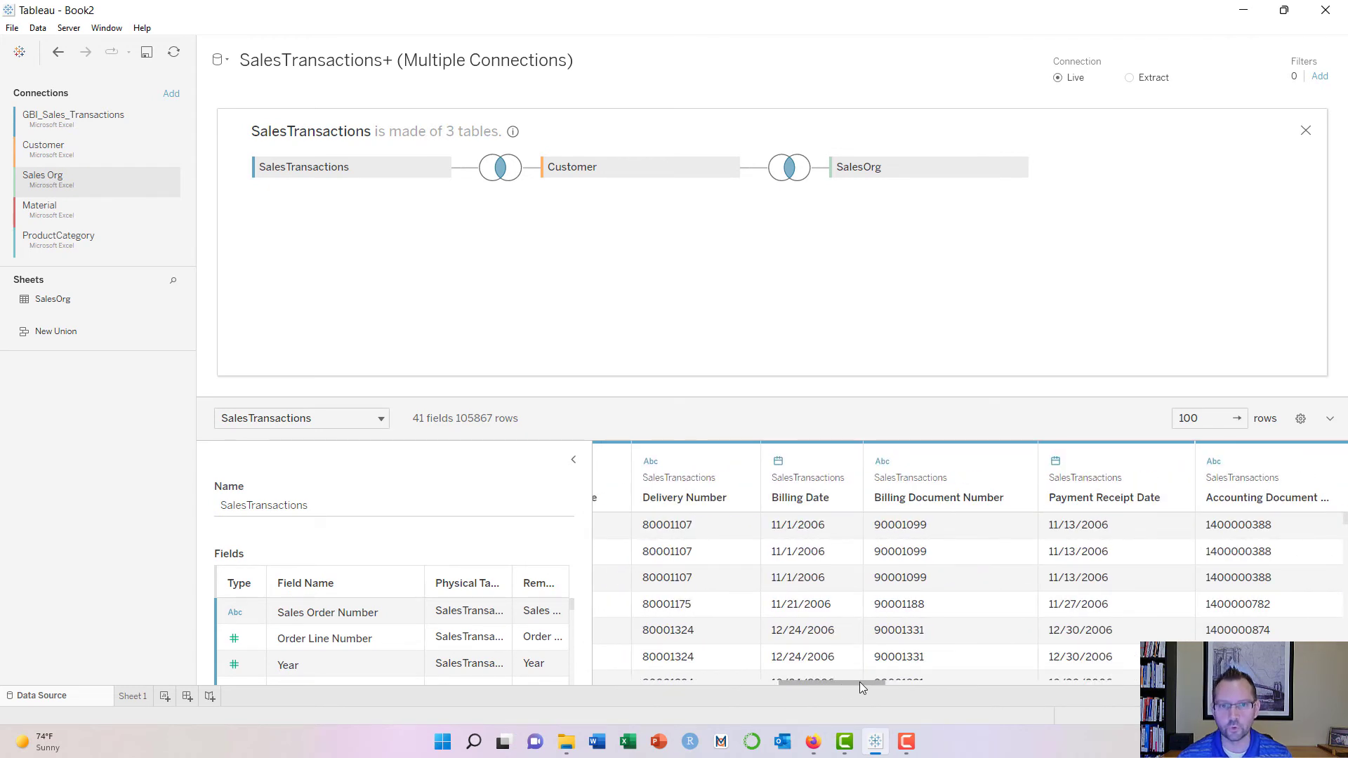
drag(859, 681, 1235, 691)
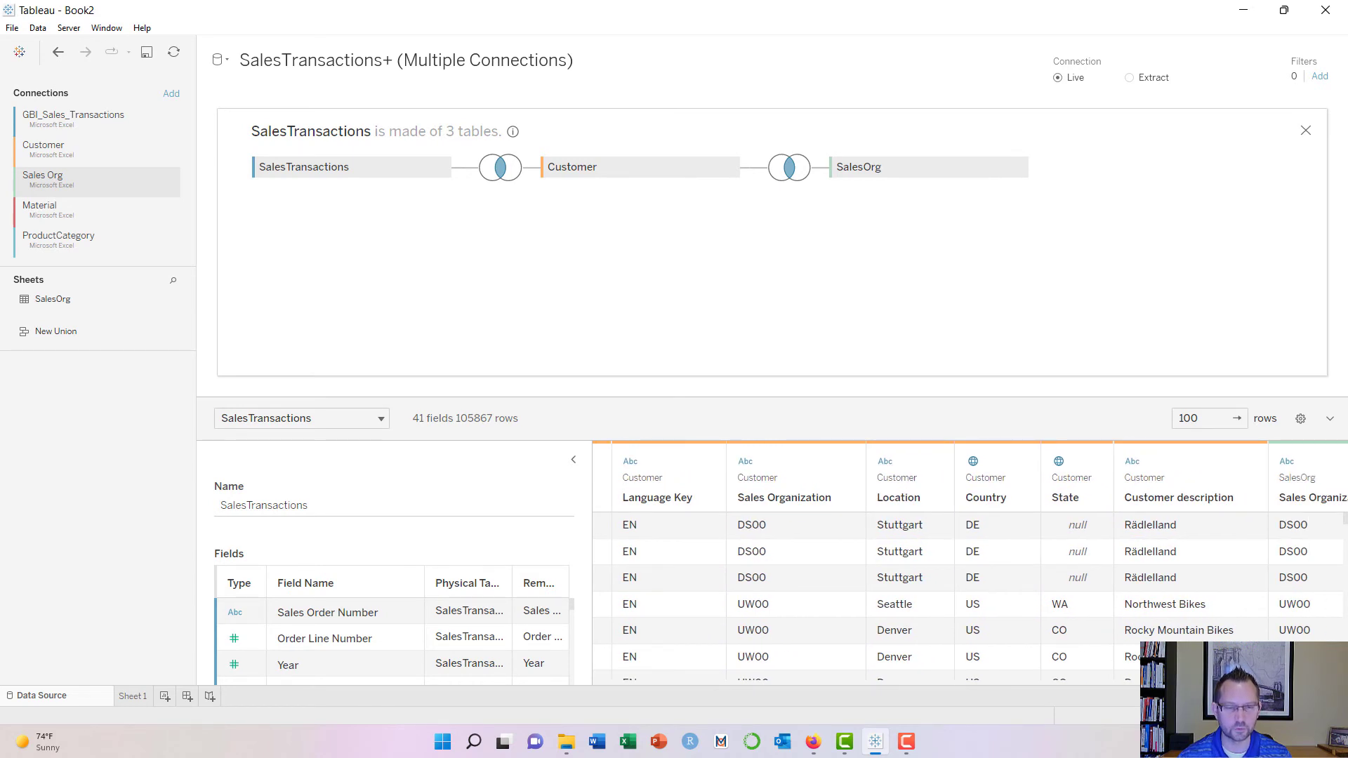
drag(1235, 691, 1124, 688)
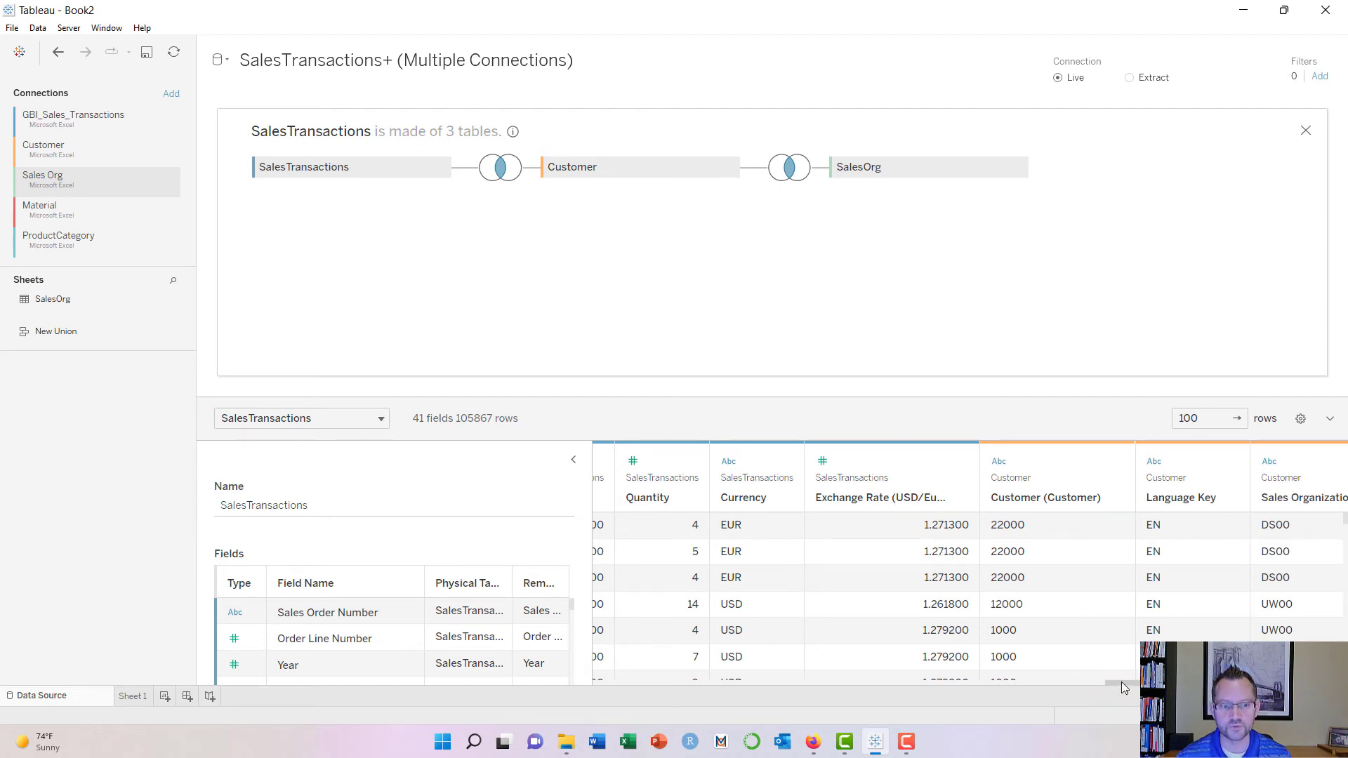
drag(1122, 683, 1215, 682)
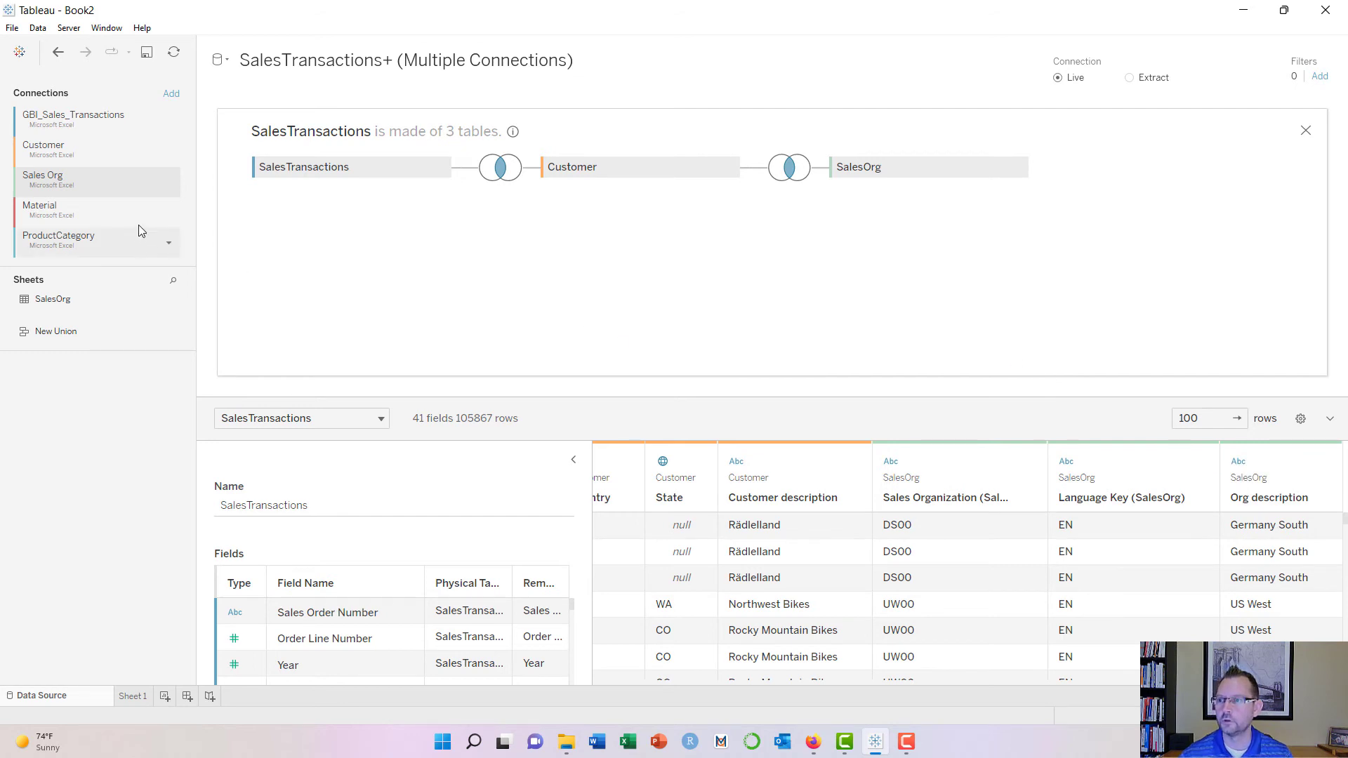
Step: Join the Material sheet to SalesTransactions as a separate branch below the Customer table
click(46, 215)
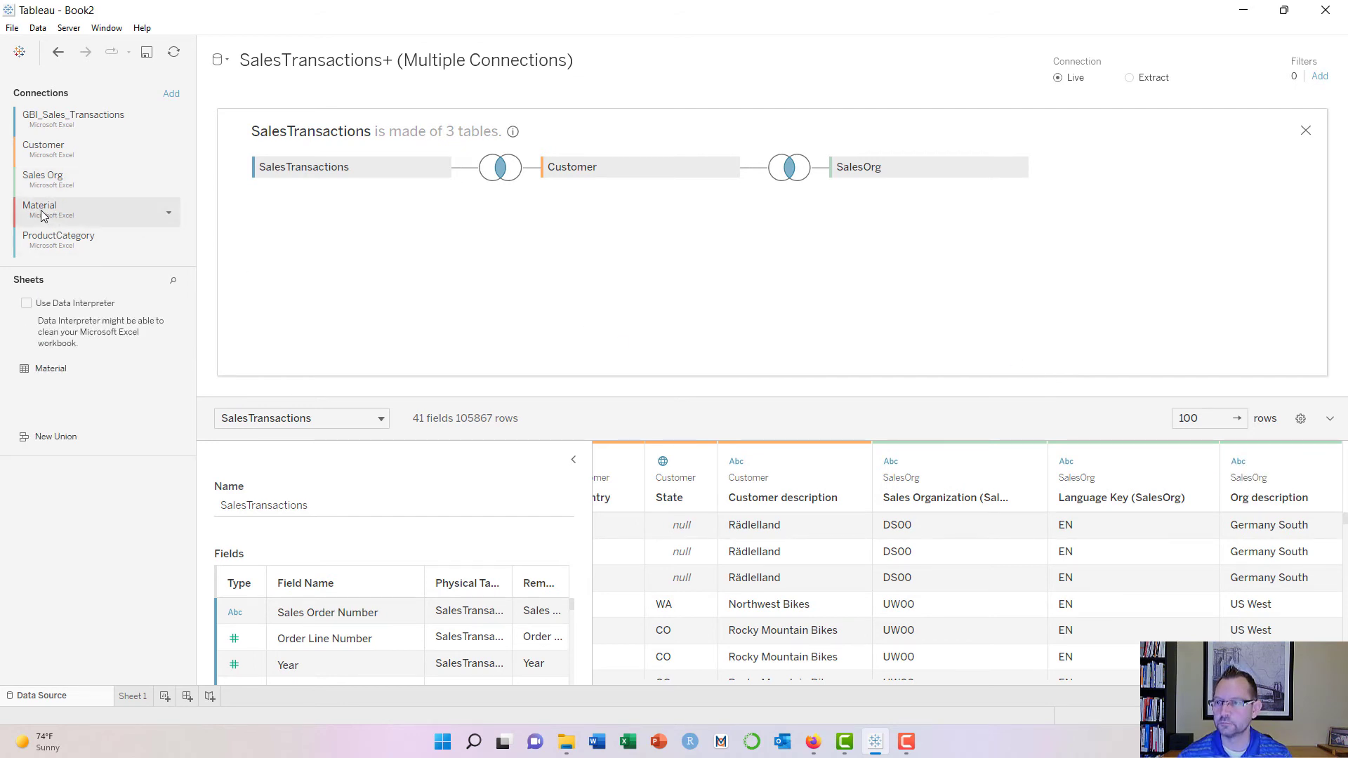
drag(49, 369, 543, 255)
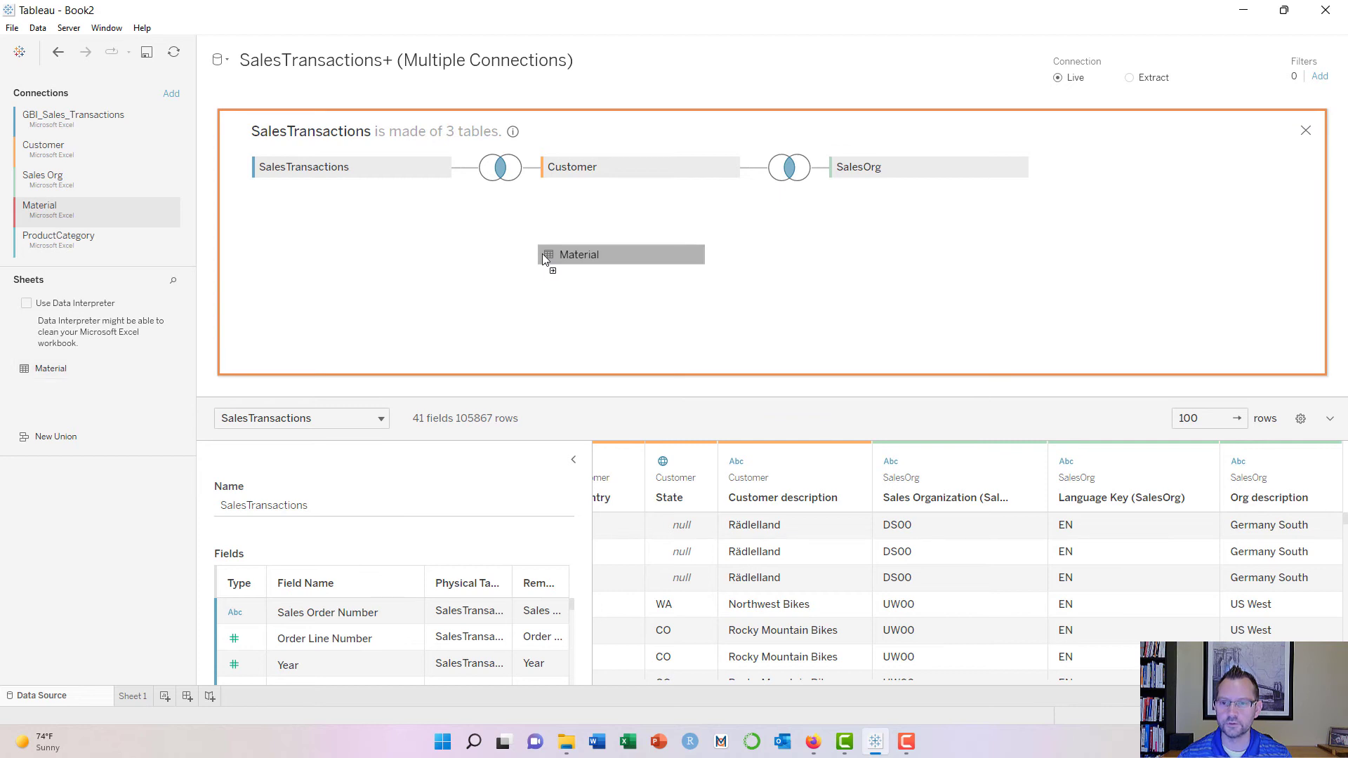
drag(543, 255, 542, 254)
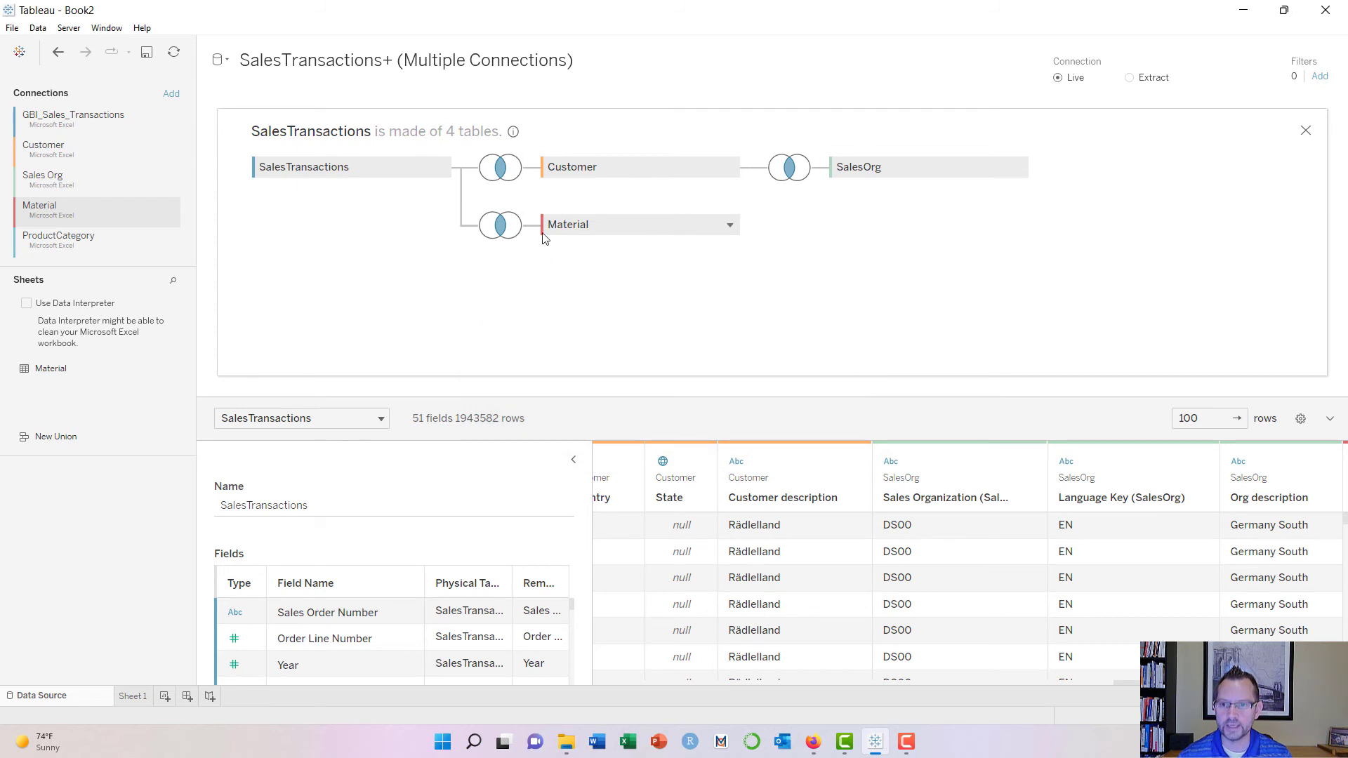
Step: Check the join fields in the GBI Join Diagram and set the data source side of the Material join clause to Product
click(503, 226)
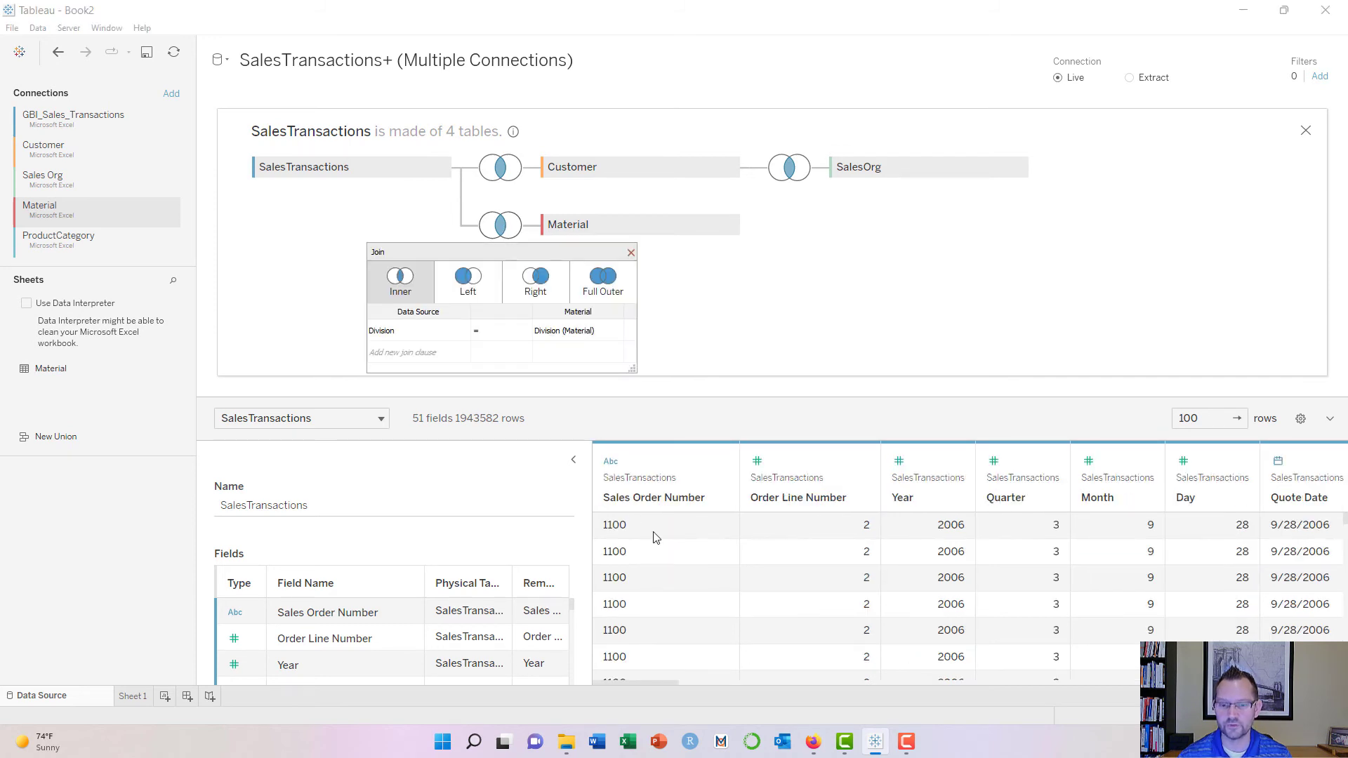
click(813, 741)
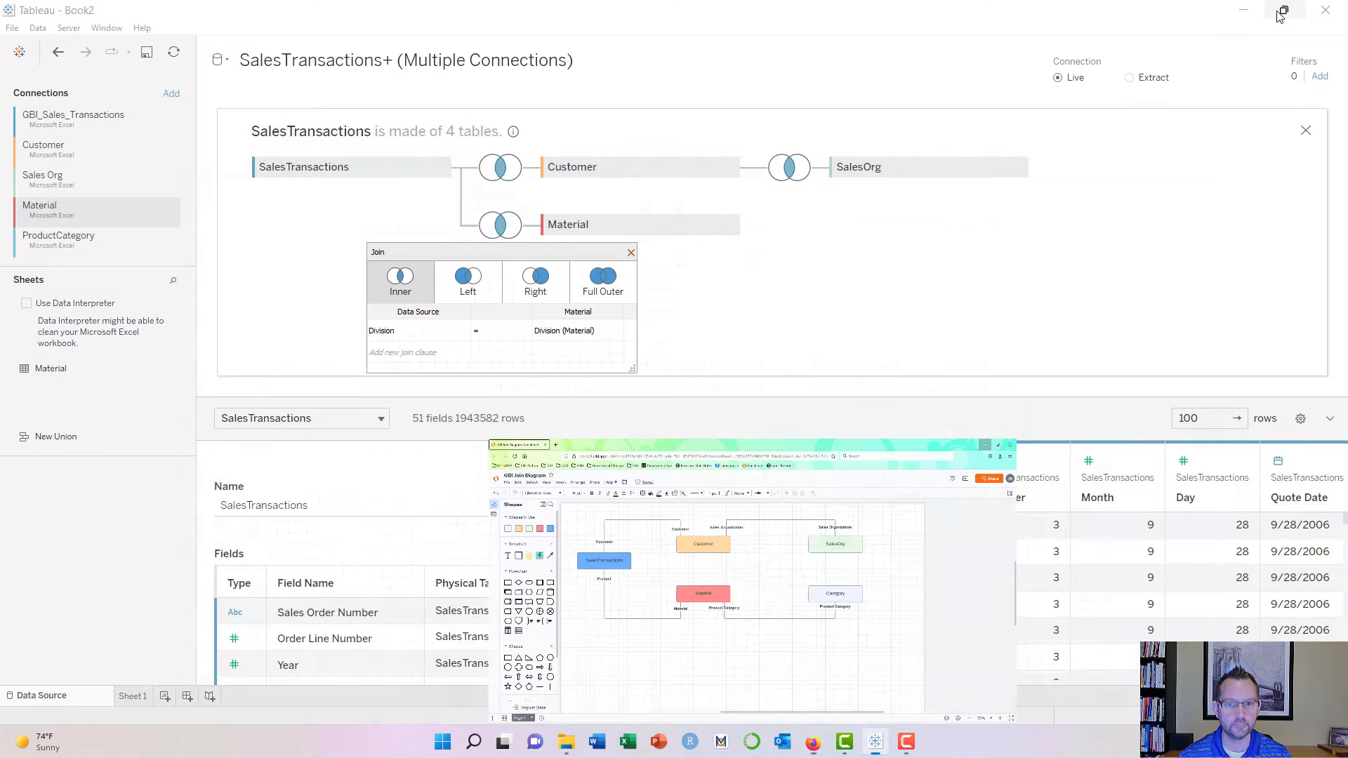
click(1268, 15)
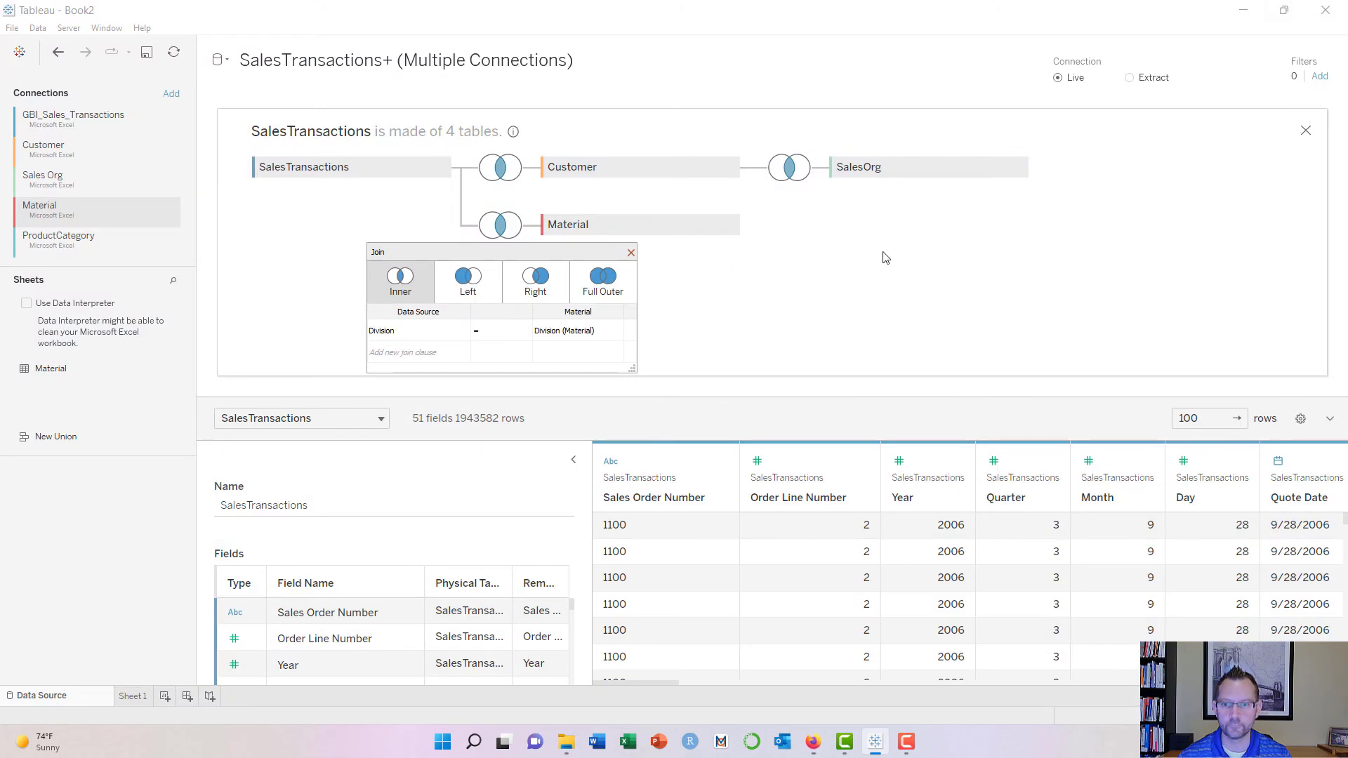
click(449, 331)
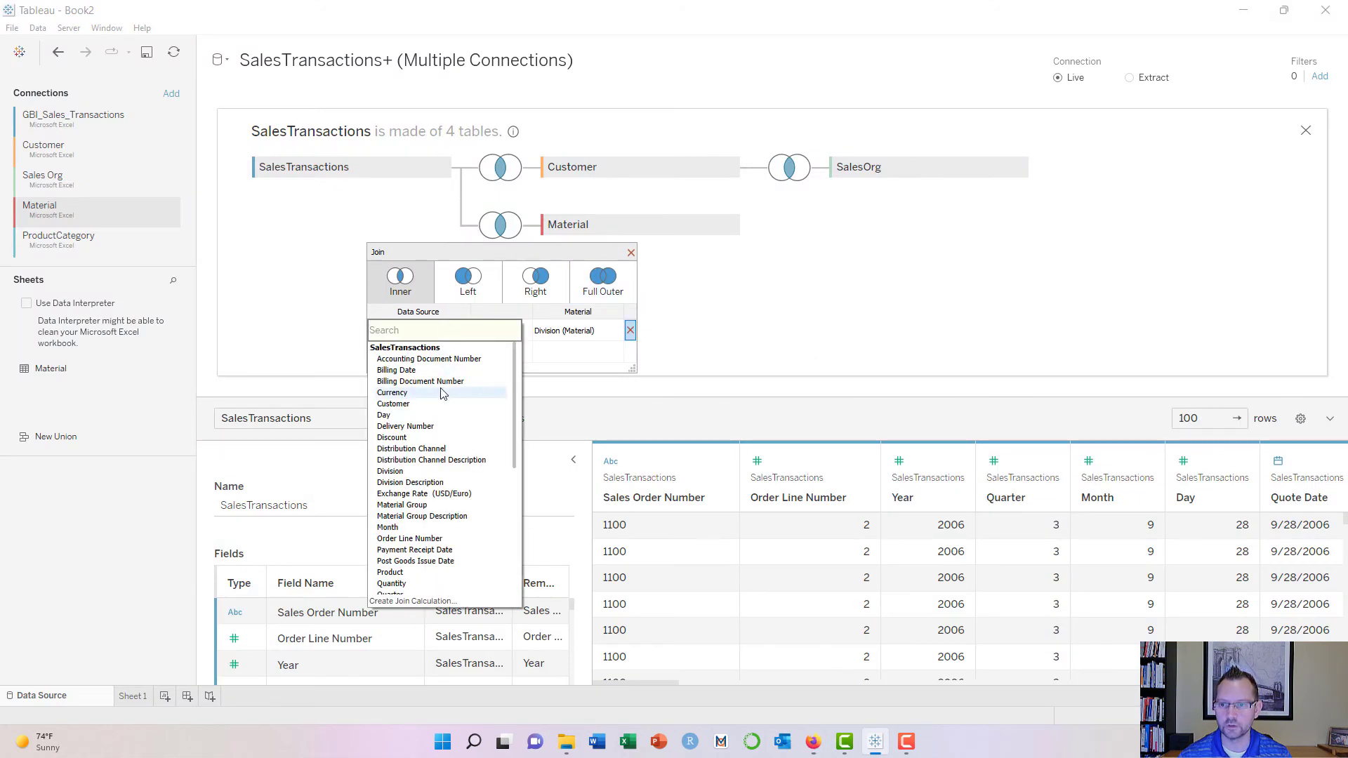
scroll(442, 394, down, 7)
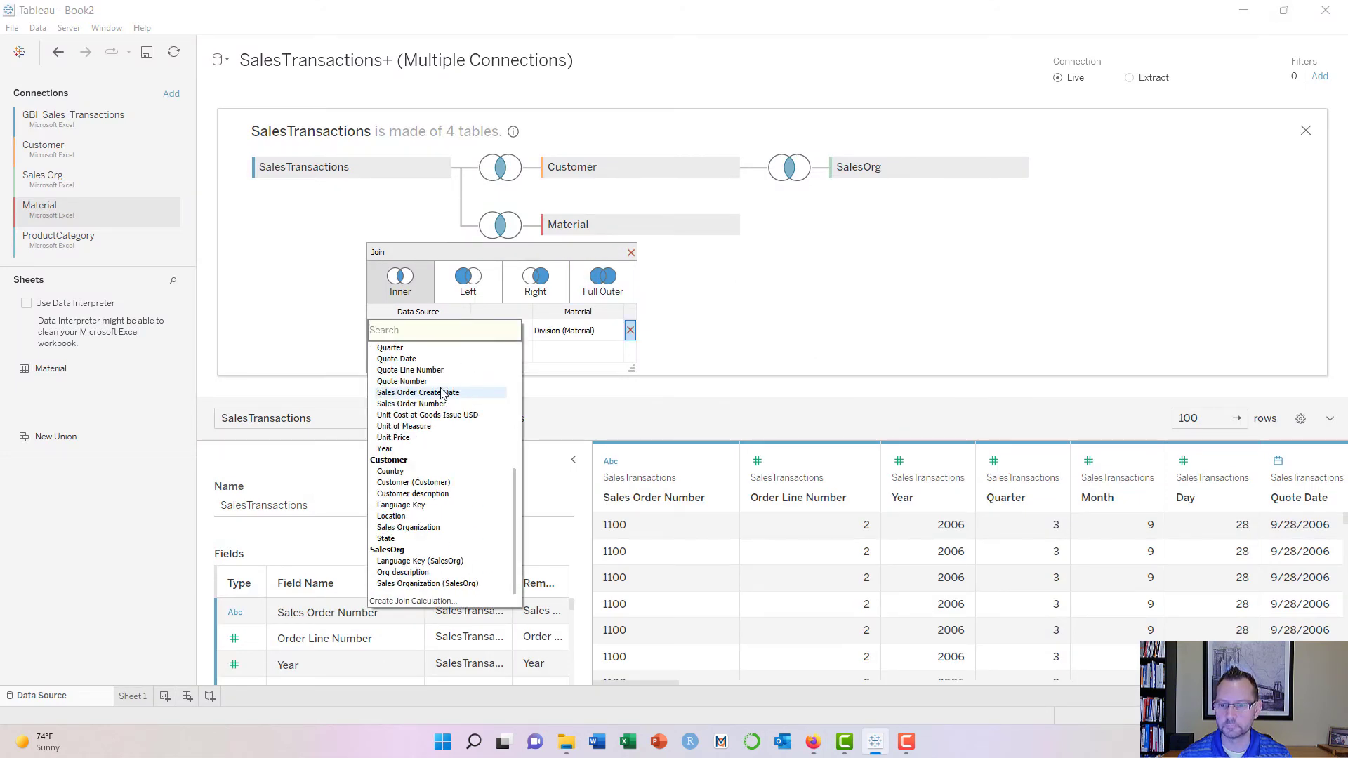
scroll(435, 492, up, 6)
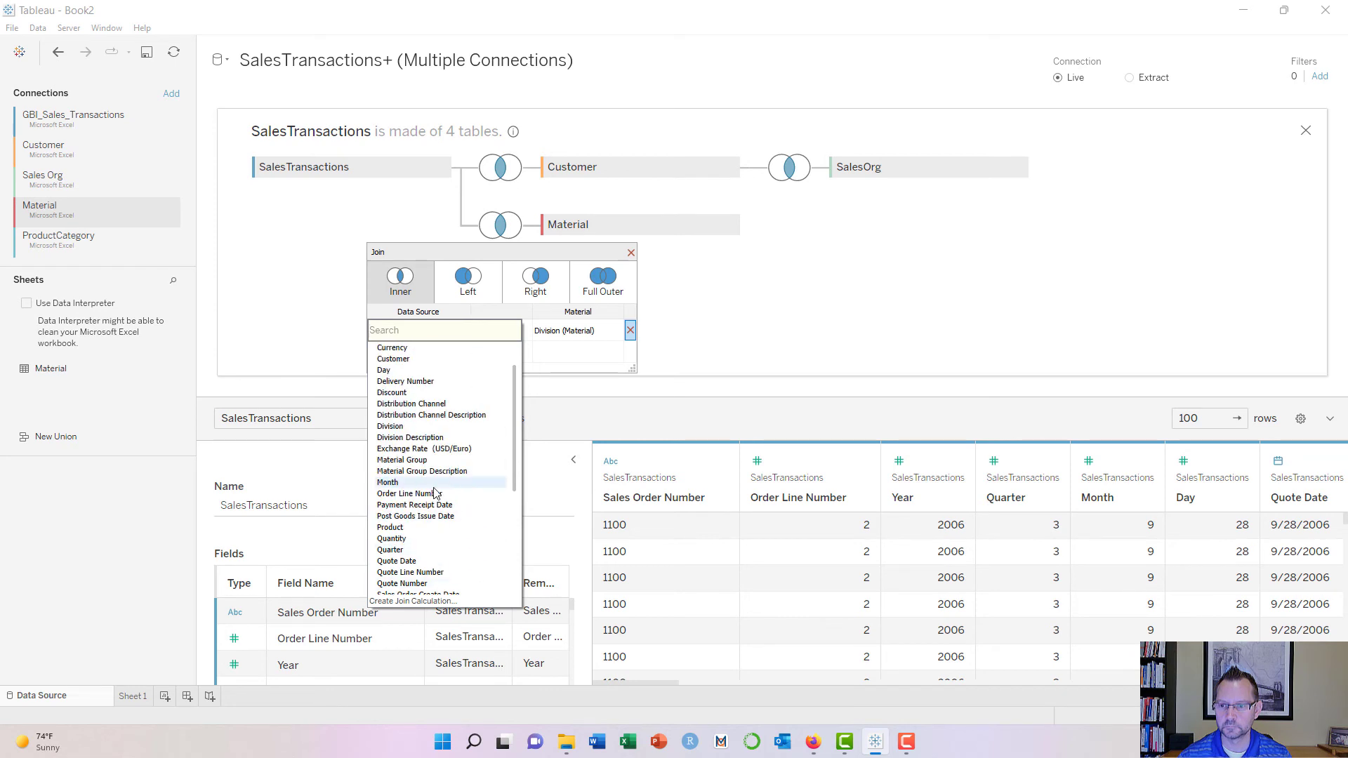
scroll(434, 494, up, 2)
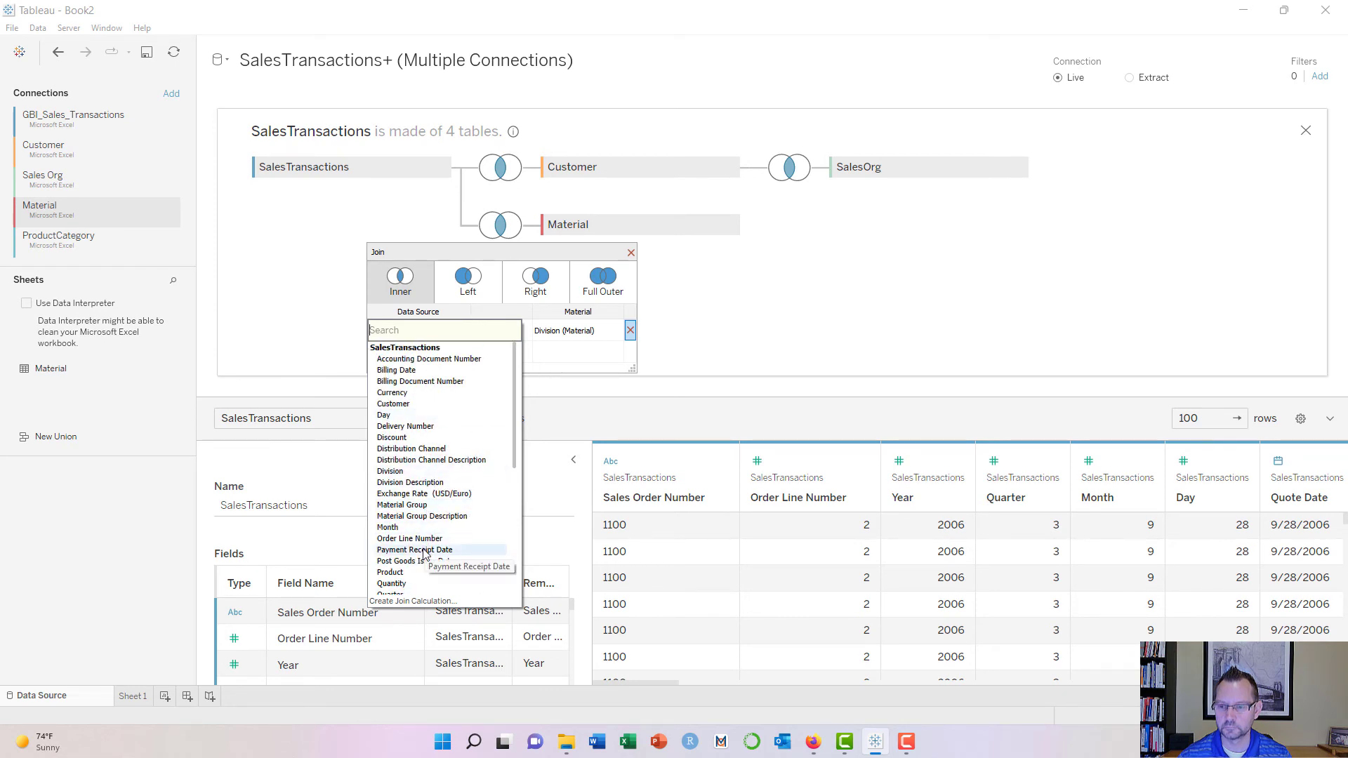
key(Escape)
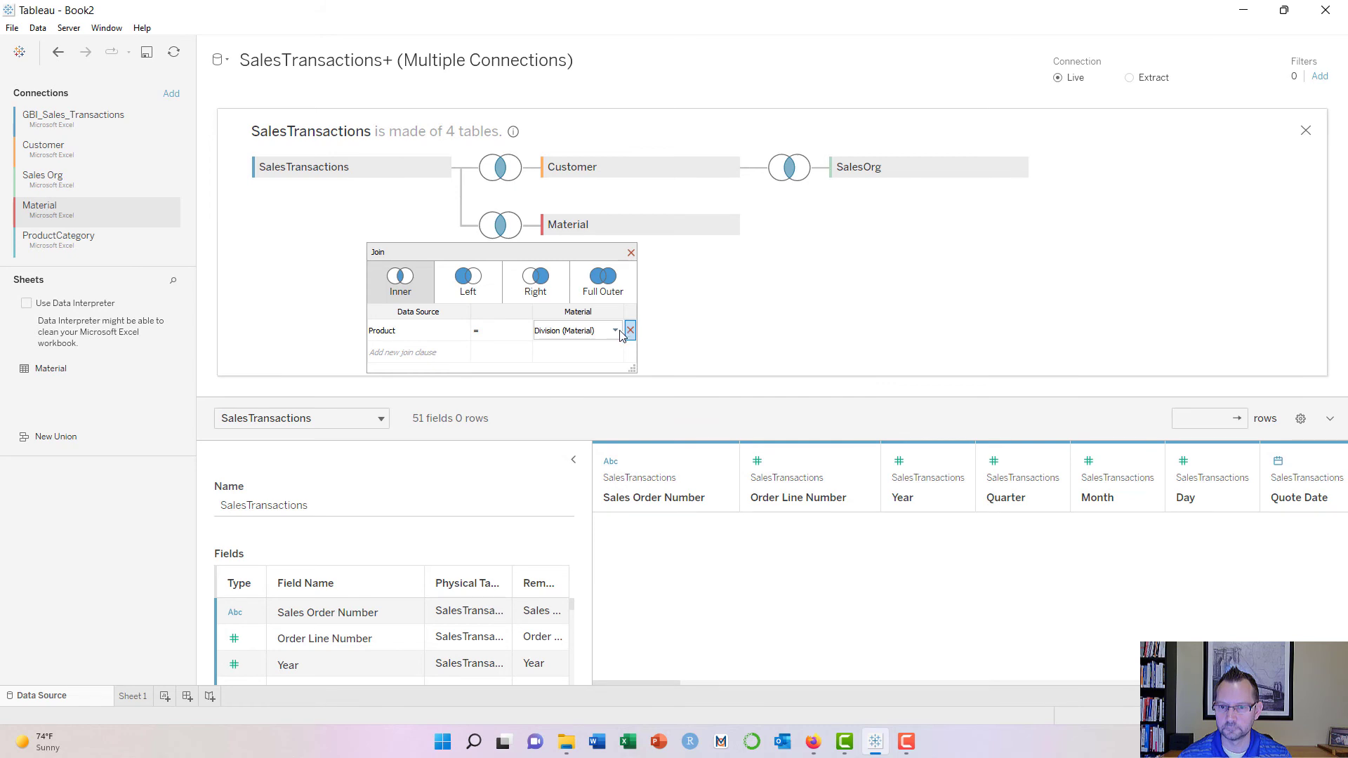
Step: Set the Material side of the join clause to the Material field, keep the inner join, and review the Material columns in the data preview
click(615, 331)
key(Escape)
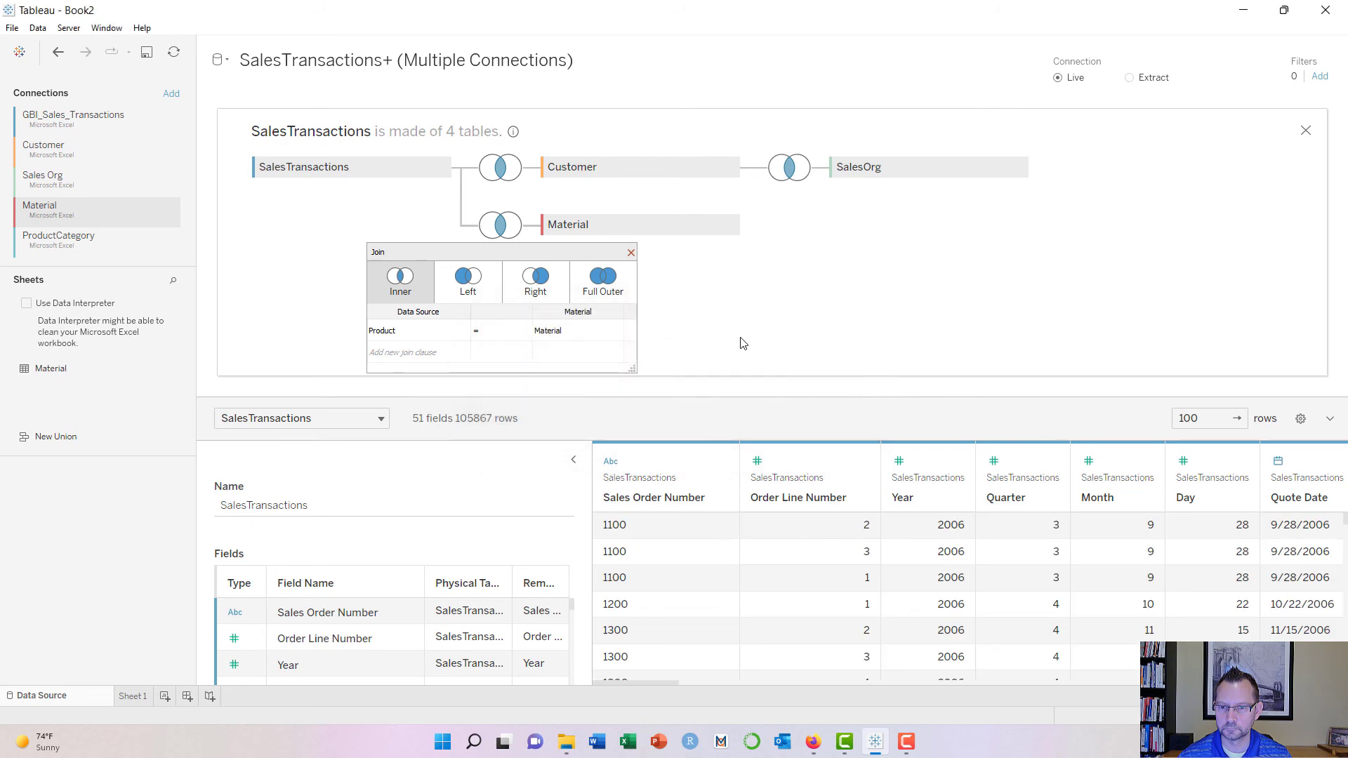
click(631, 254)
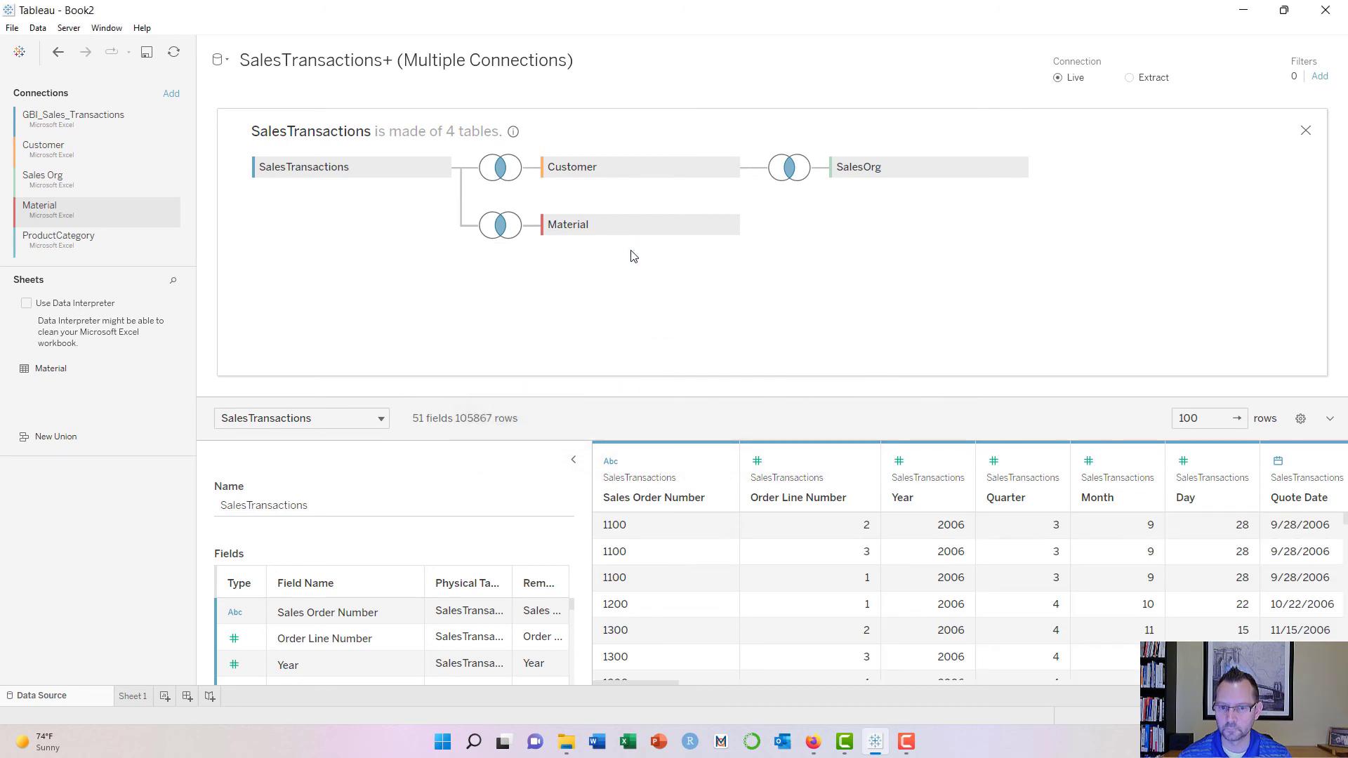
drag(656, 685, 698, 687)
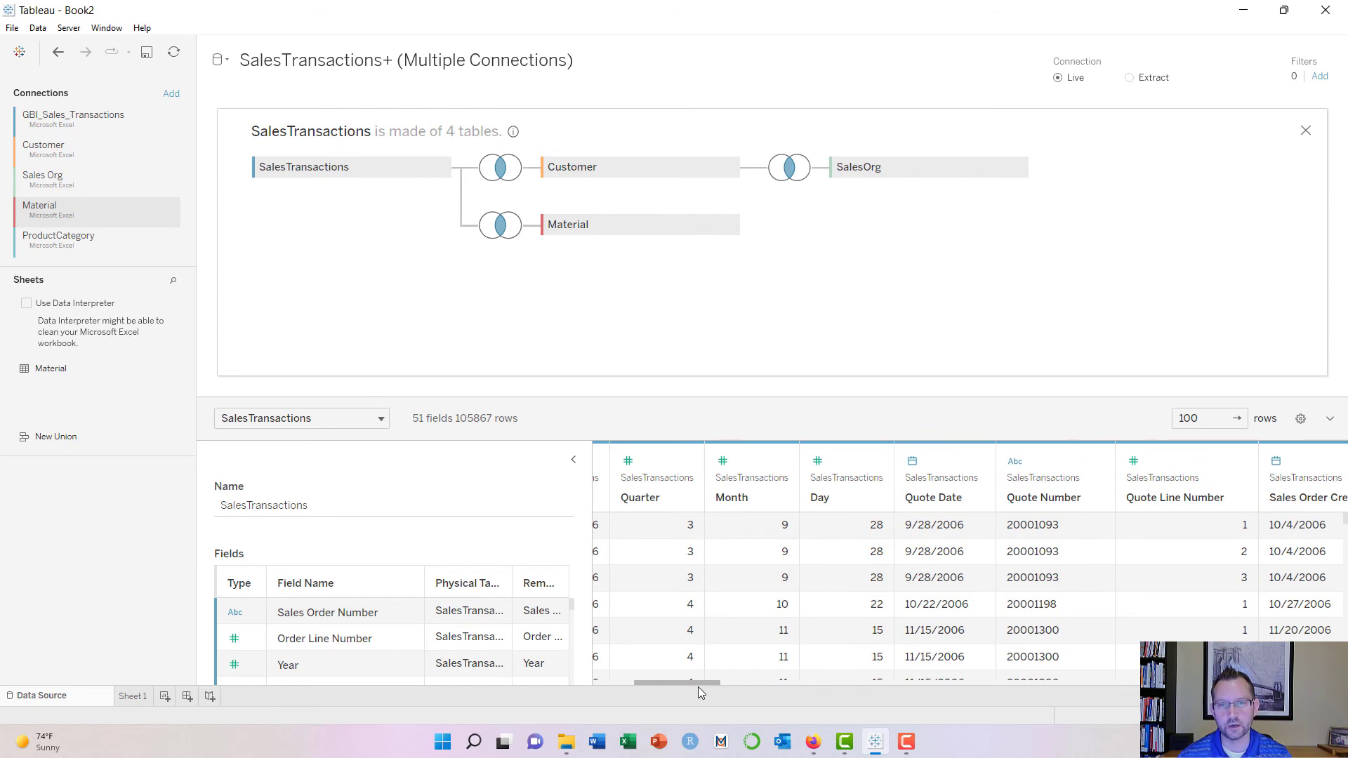
drag(698, 686, 1292, 685)
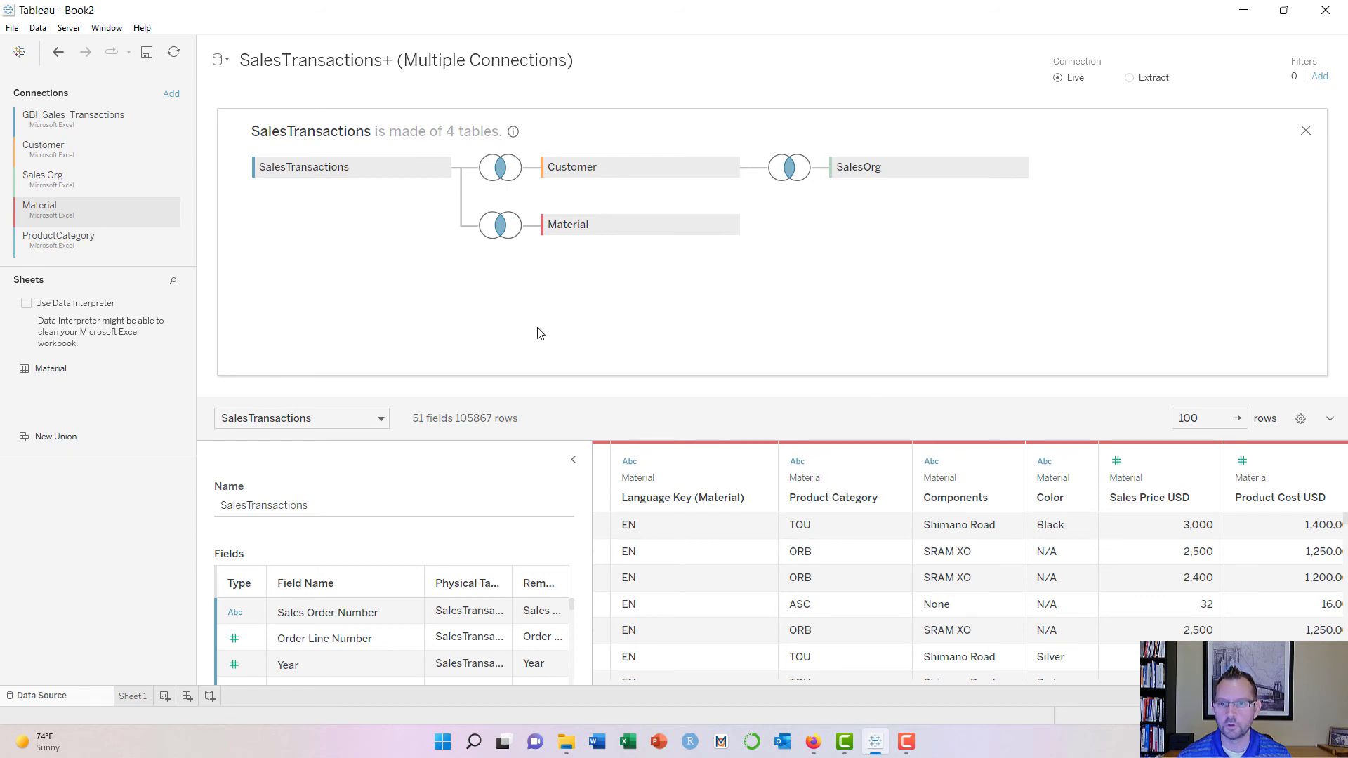
Step: Add the Category sheet from the ProductCategory connection as a joined table in the same column as SalesOrg
click(65, 242)
drag(72, 370, 803, 232)
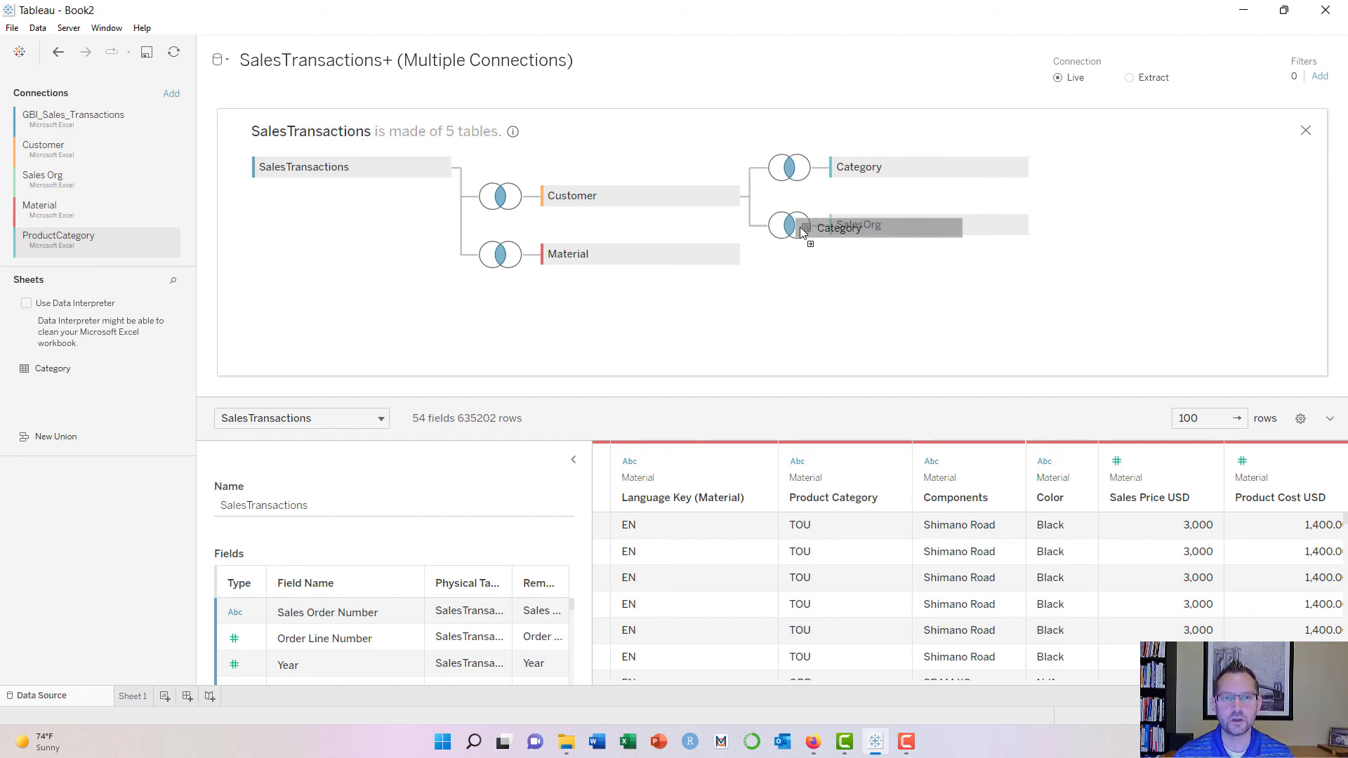
drag(801, 228, 802, 227)
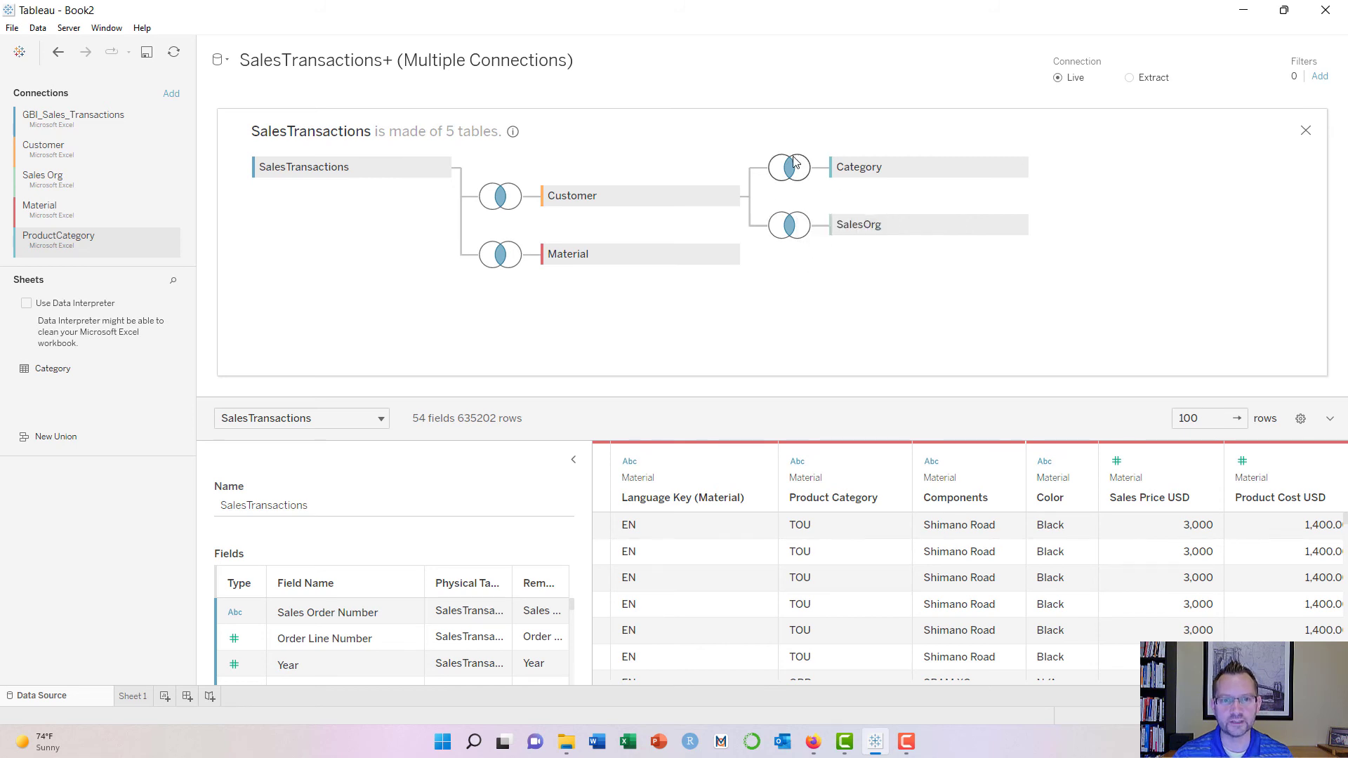
mouse_move(784, 163)
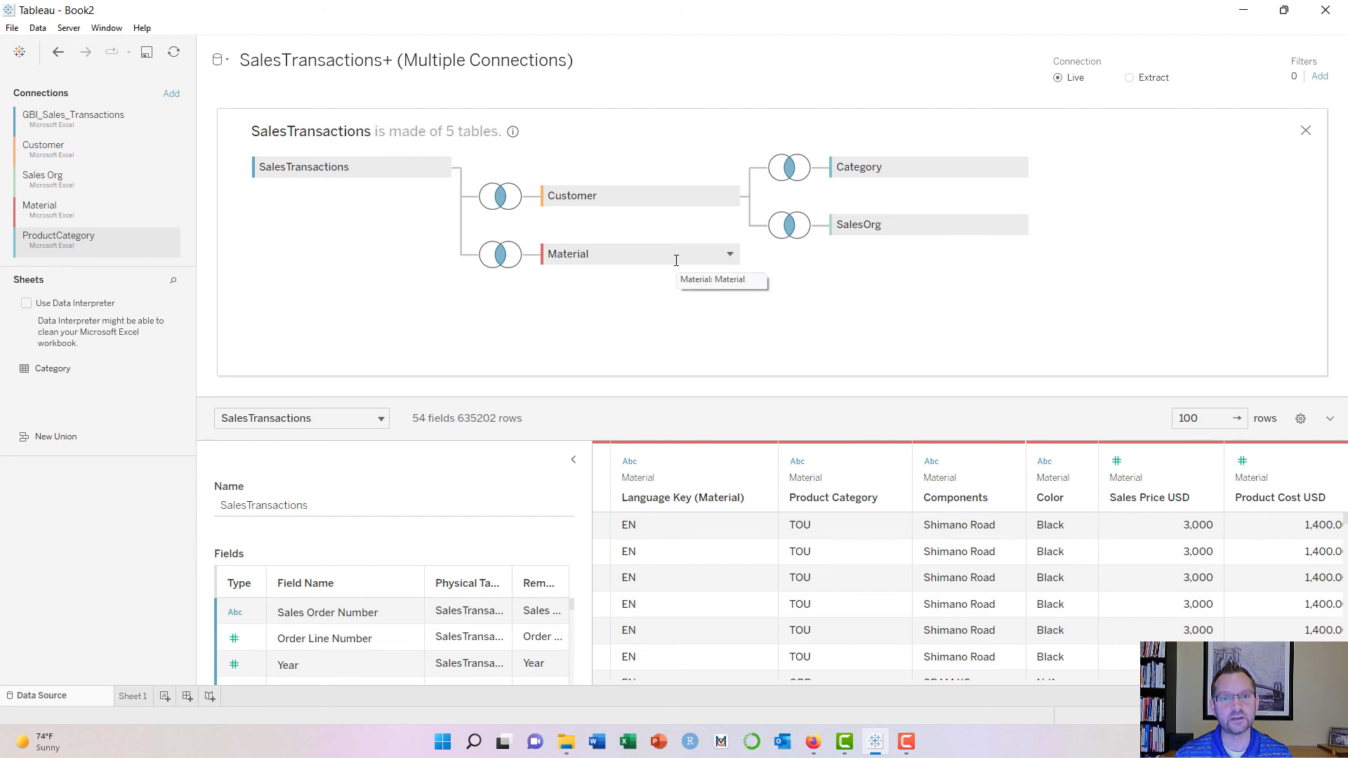
Step: Set the Category join clause to Material = Product Category (Category), keeping the inner join
click(790, 169)
click(754, 273)
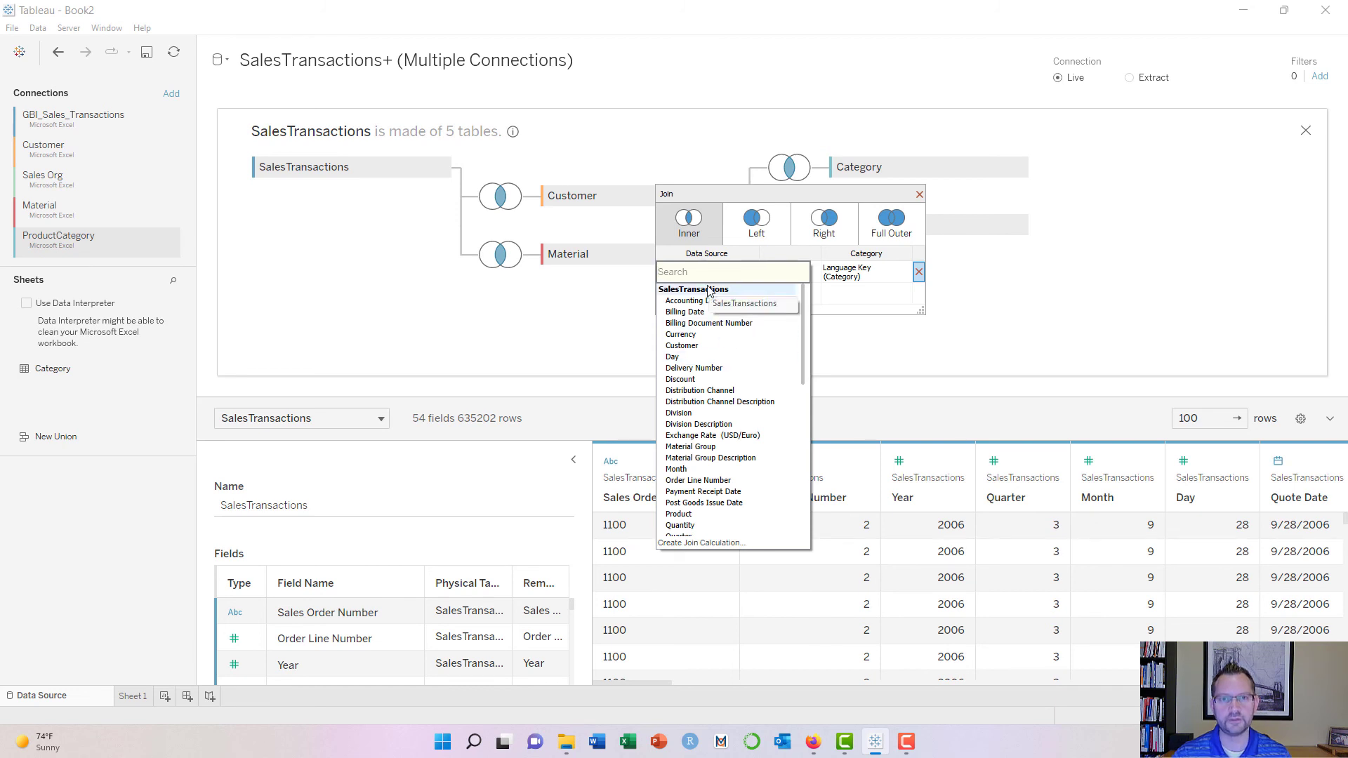
scroll(709, 292, down, 1)
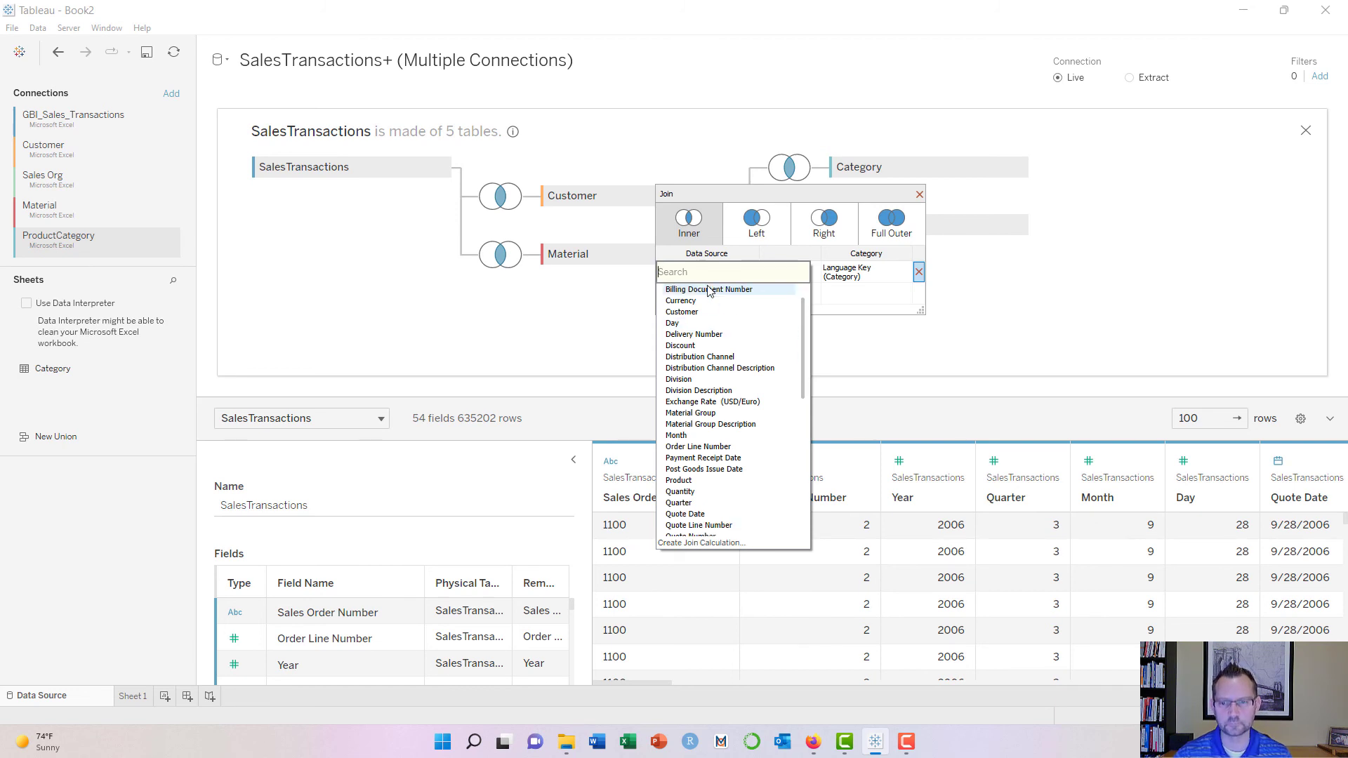
scroll(710, 291, down, 10)
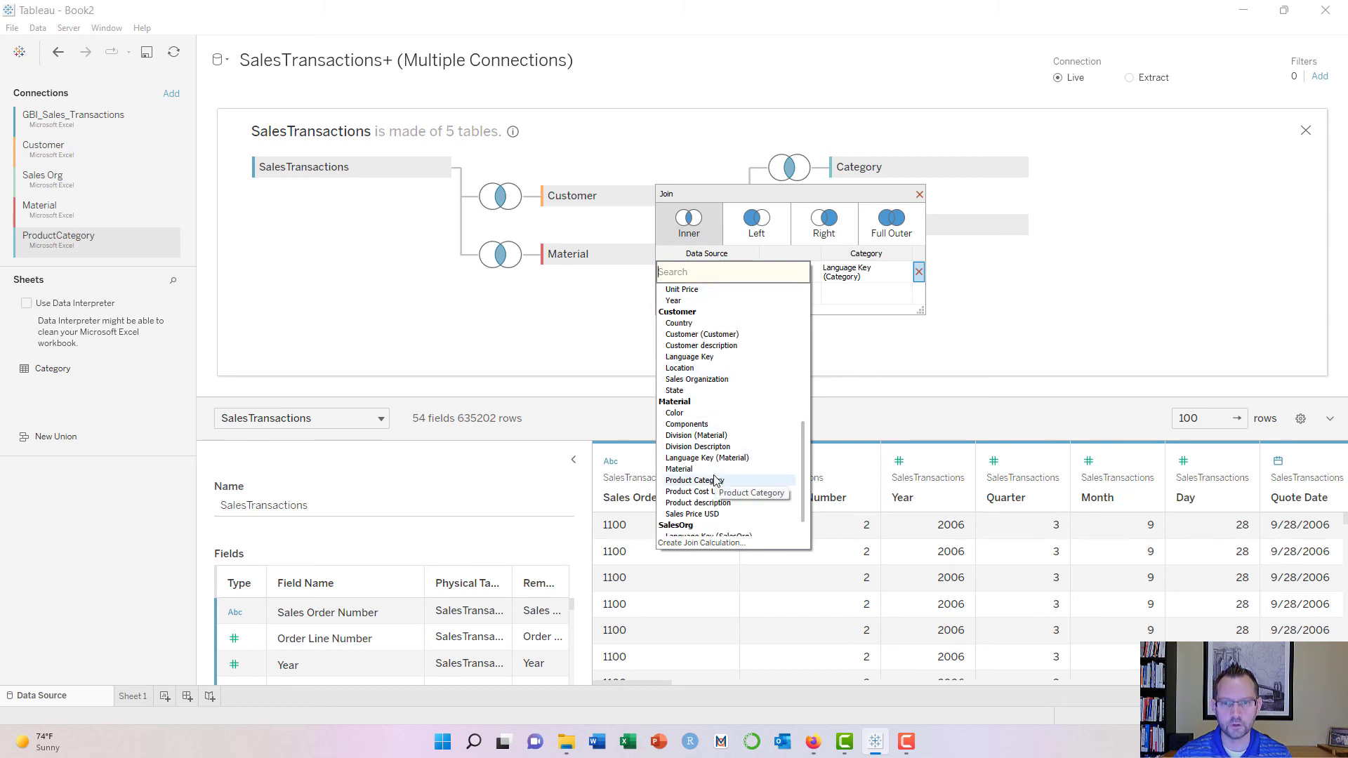
key(Escape)
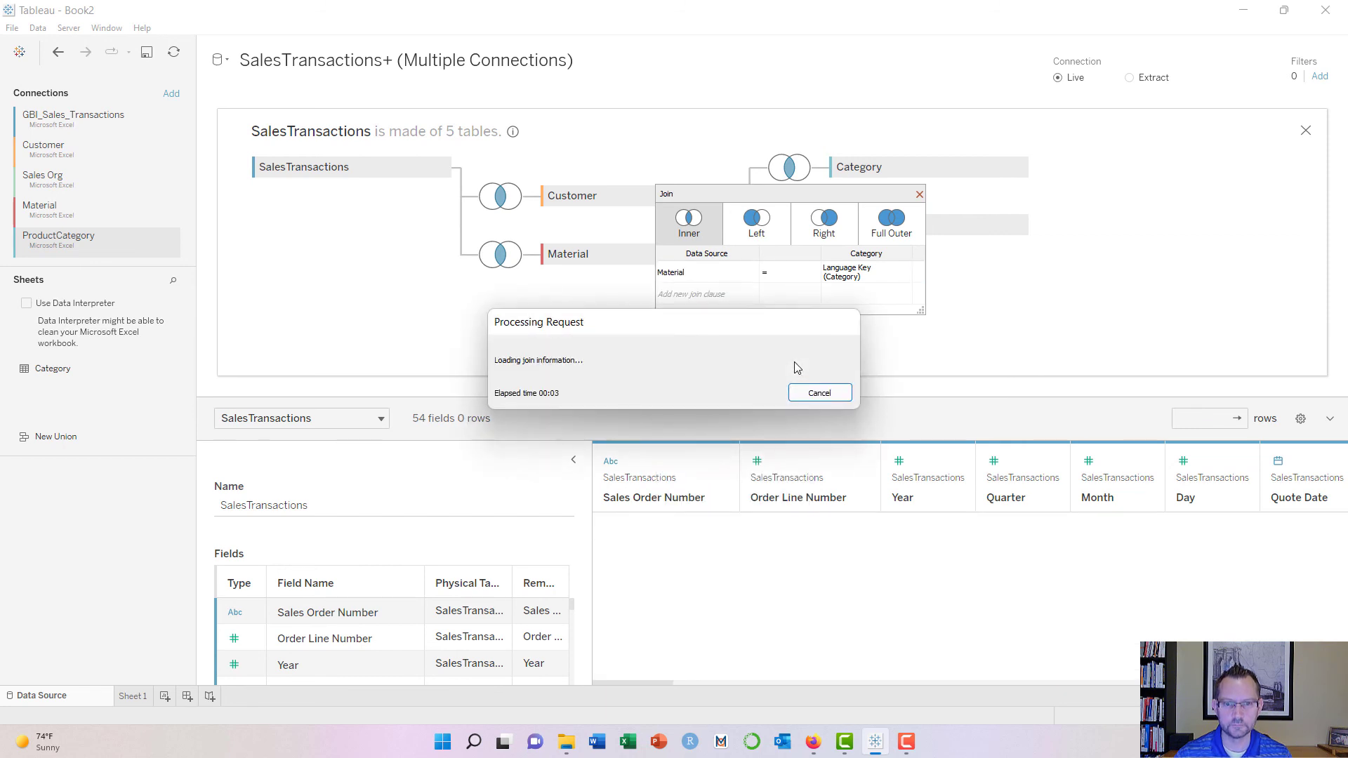
click(895, 277)
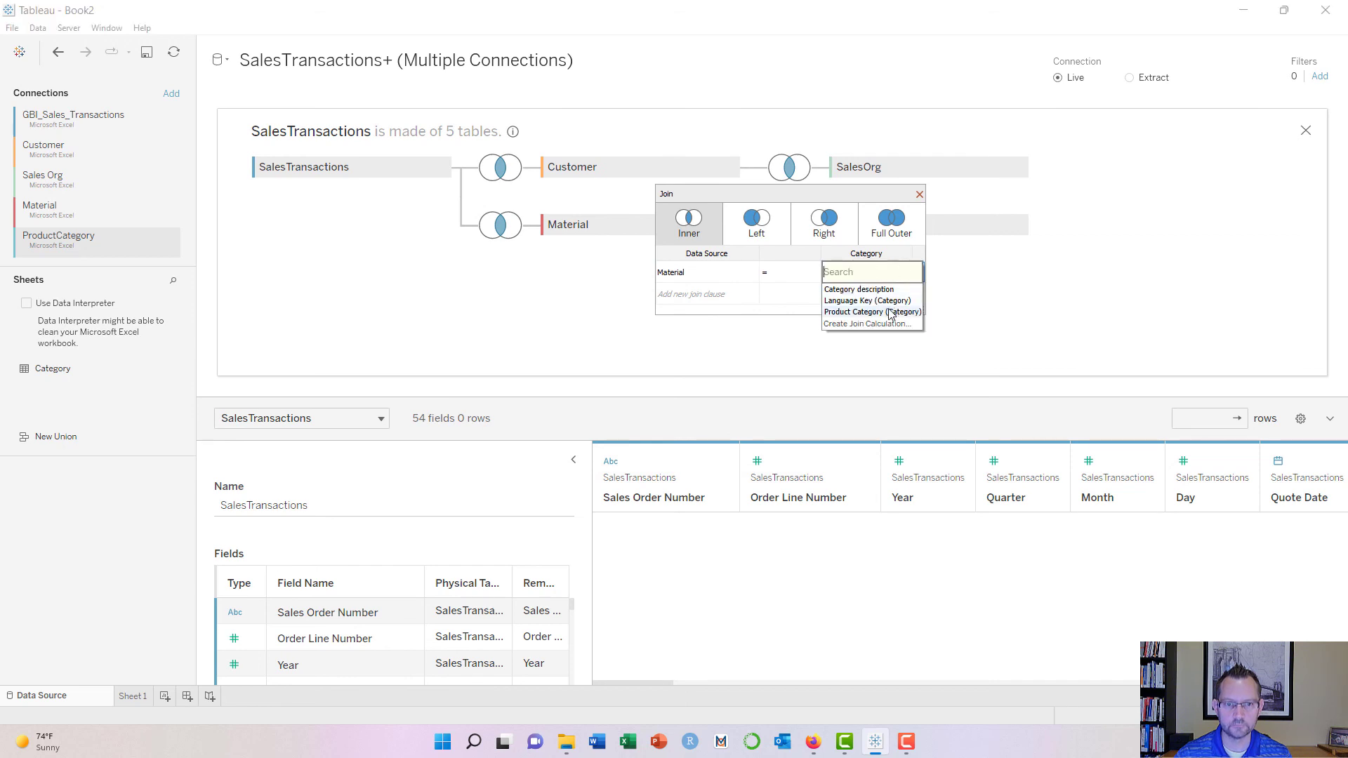
click(878, 301)
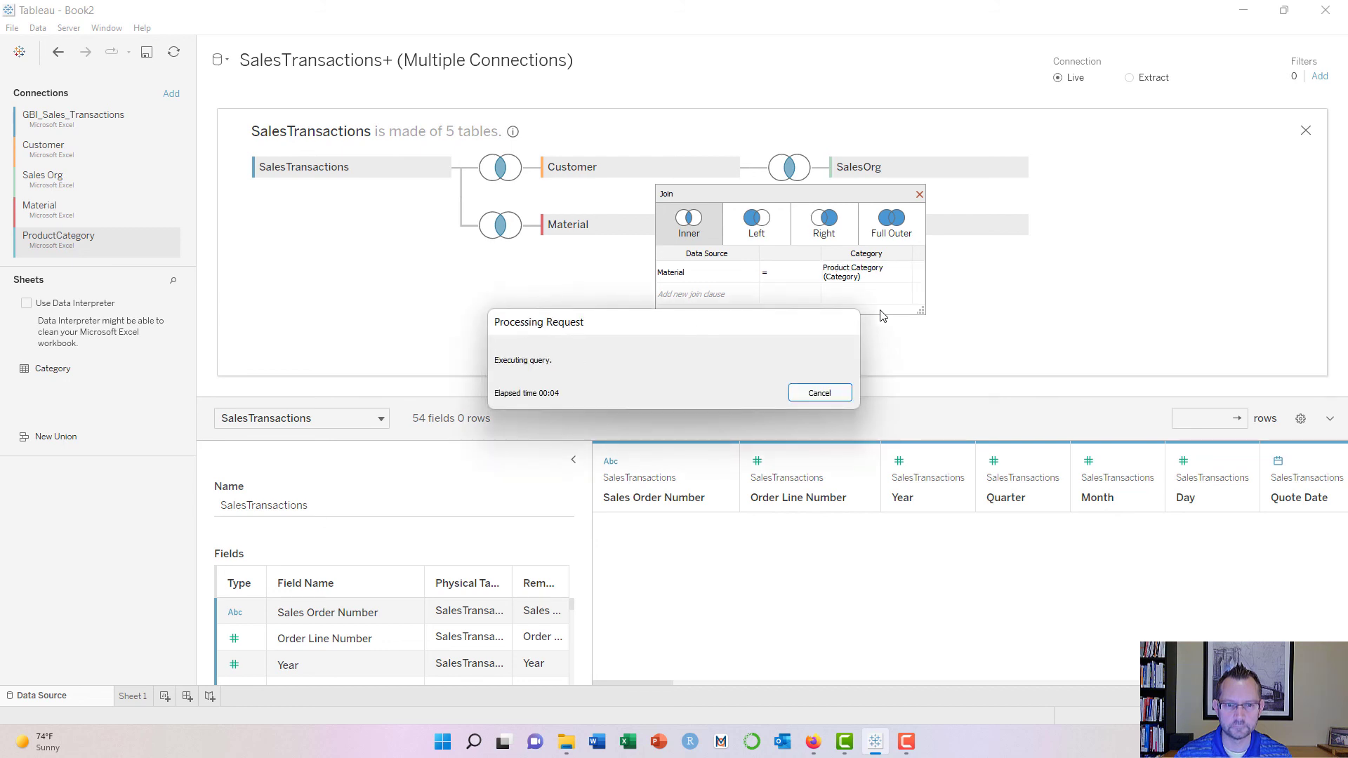
click(920, 195)
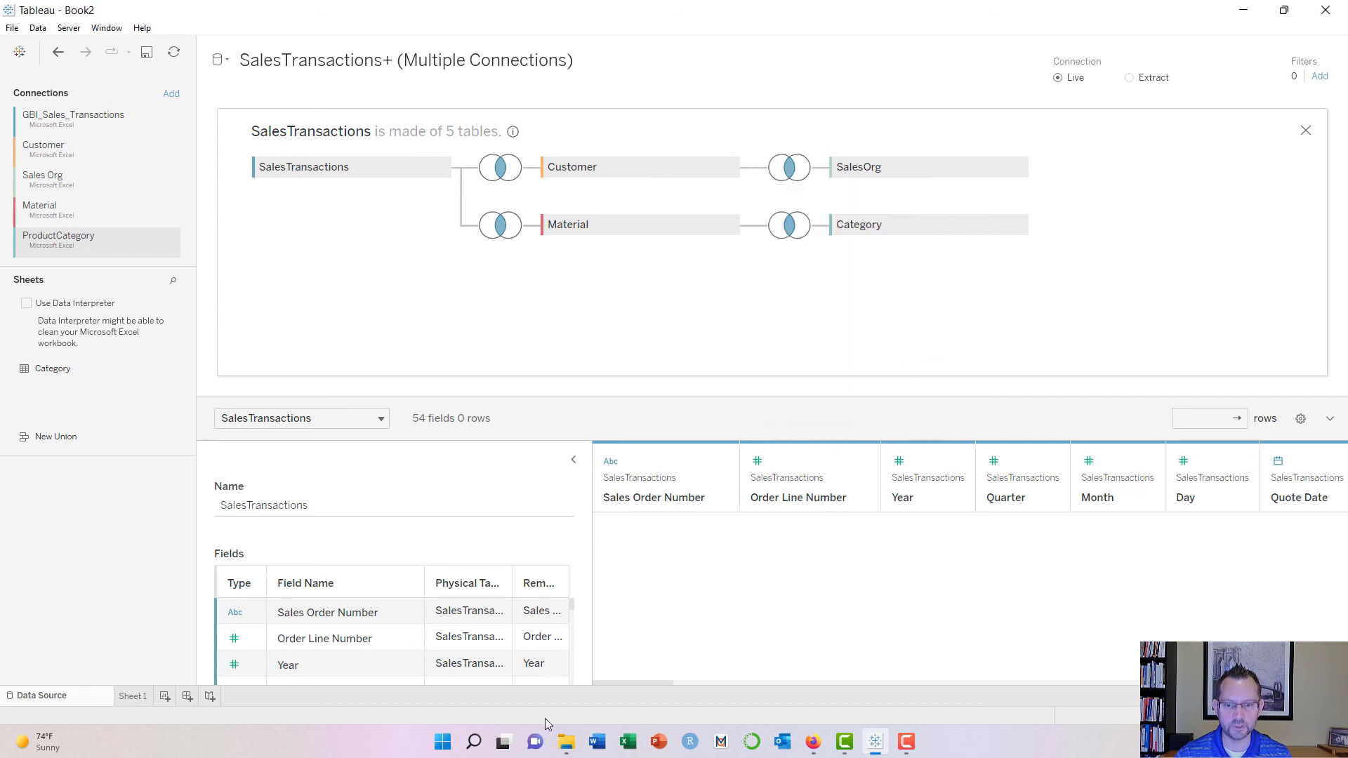
Step: Check the GBI Join Diagram in Lucidchart, return to Tableau, and set the data source side of the Category join to Material's Product Category field
click(814, 742)
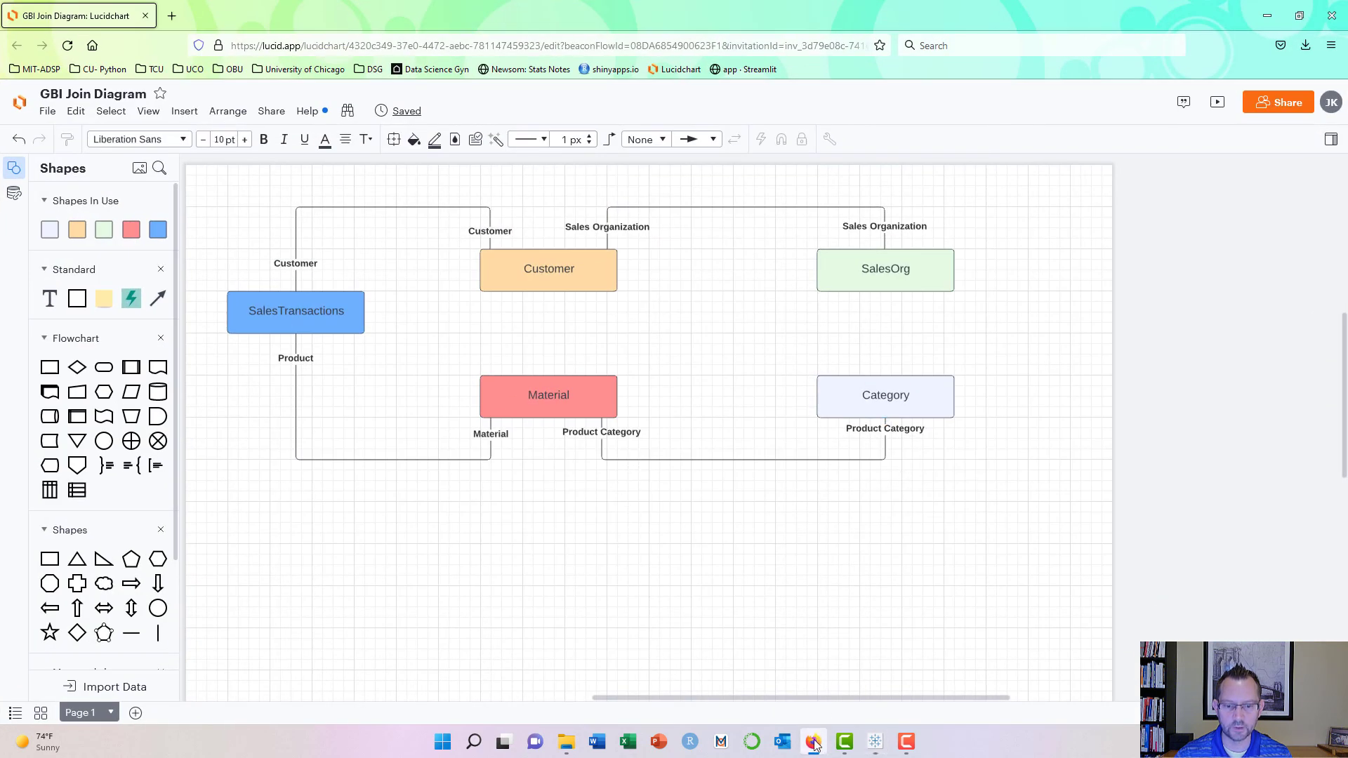
click(873, 743)
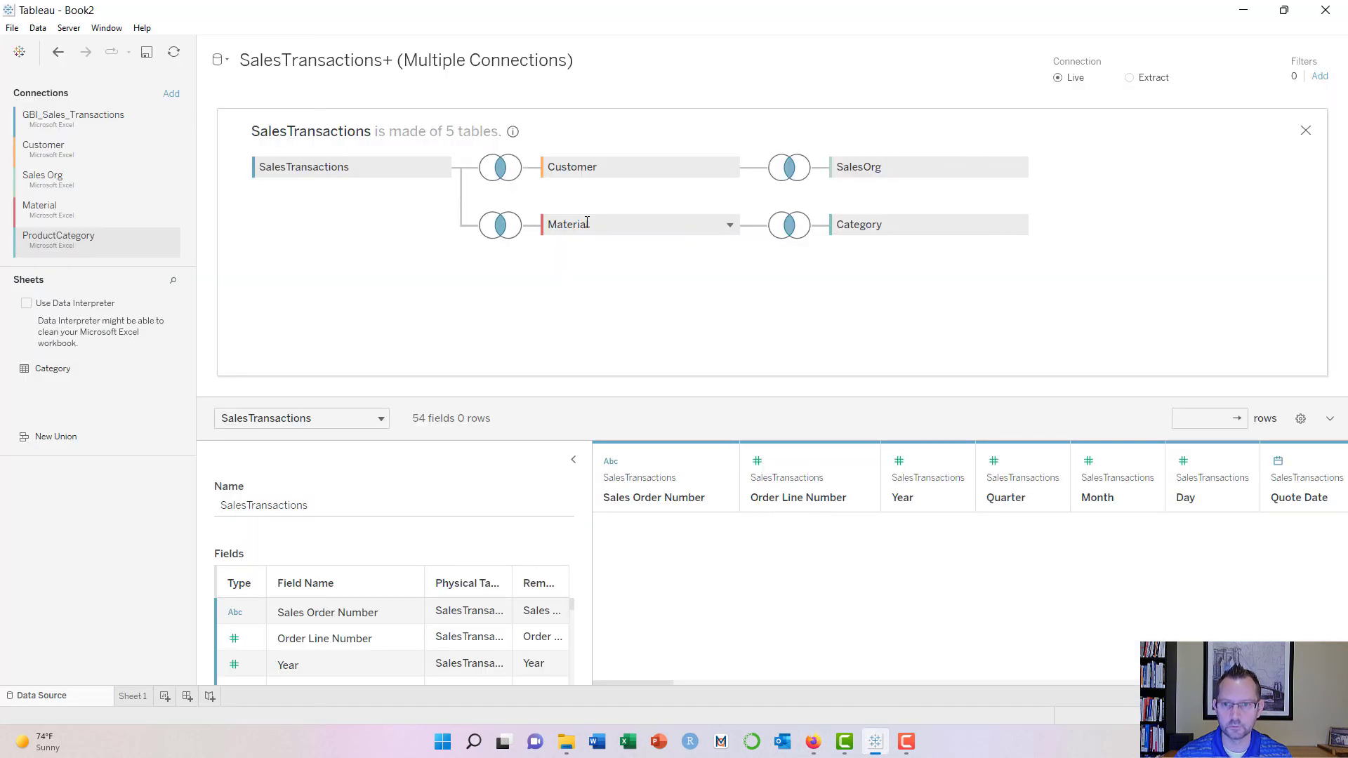
click(793, 227)
click(756, 331)
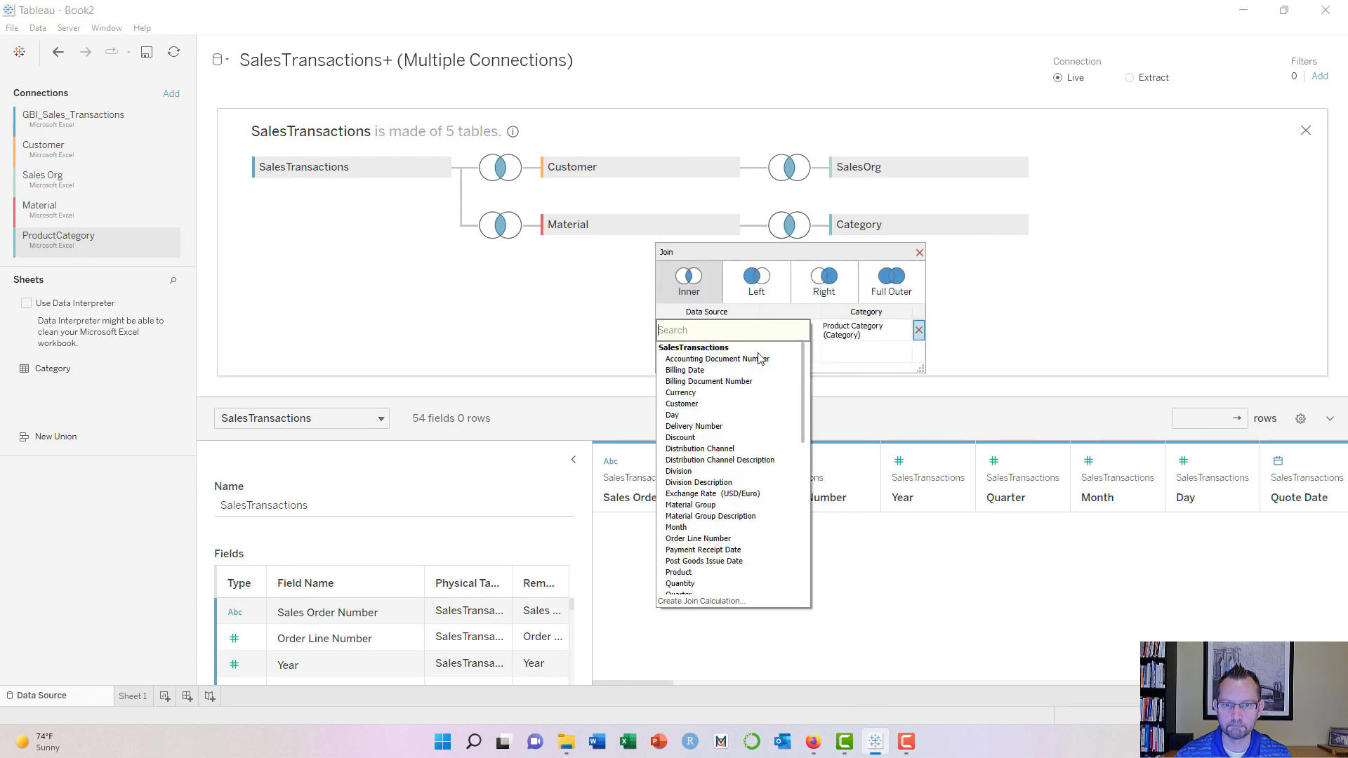
scroll(728, 458, down, 20)
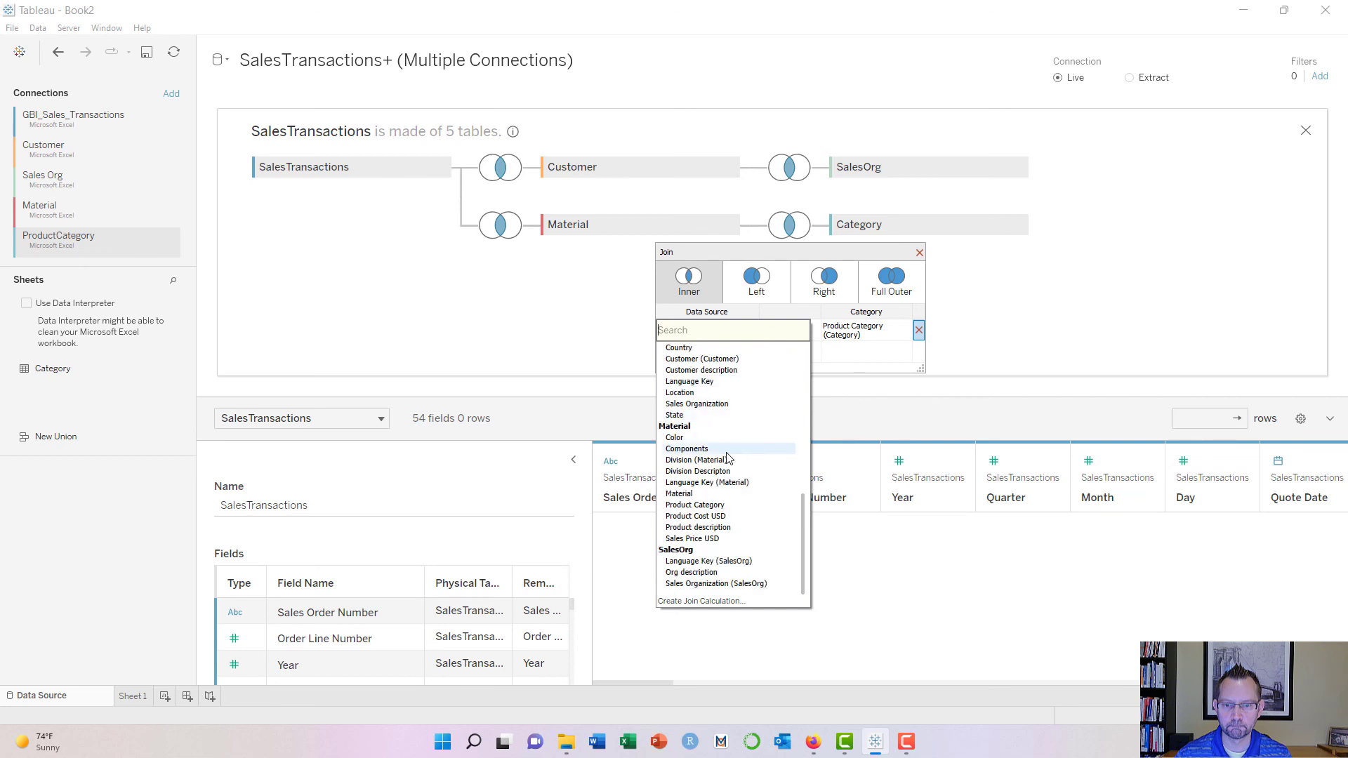
click(715, 507)
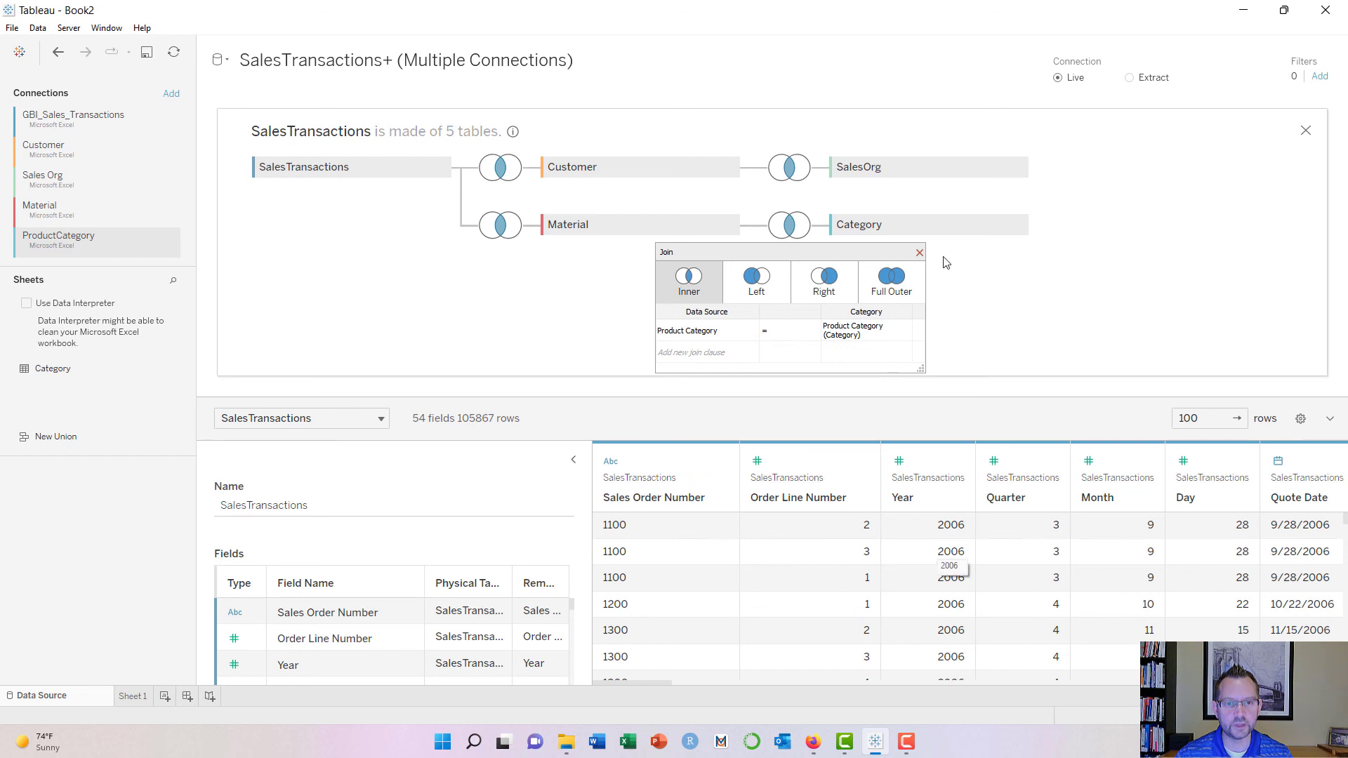
click(919, 253)
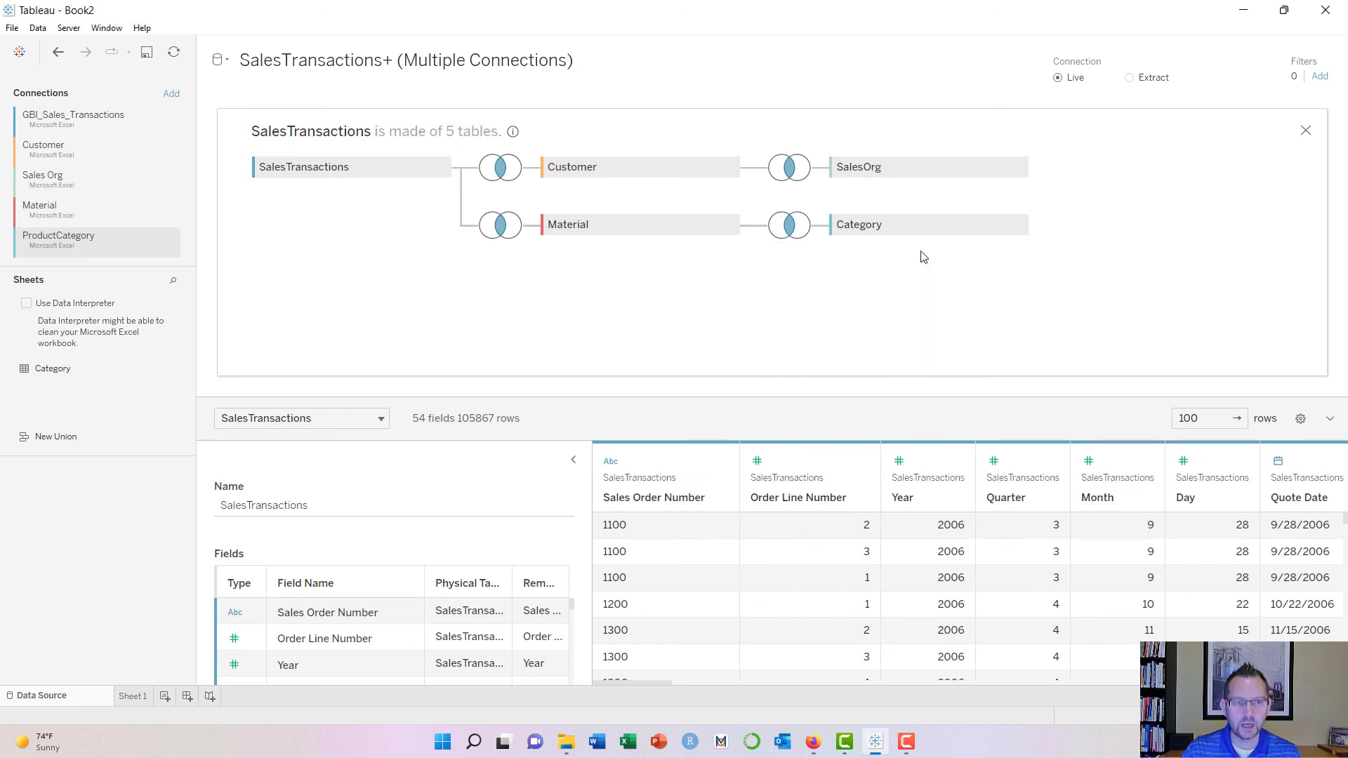
click(1130, 78)
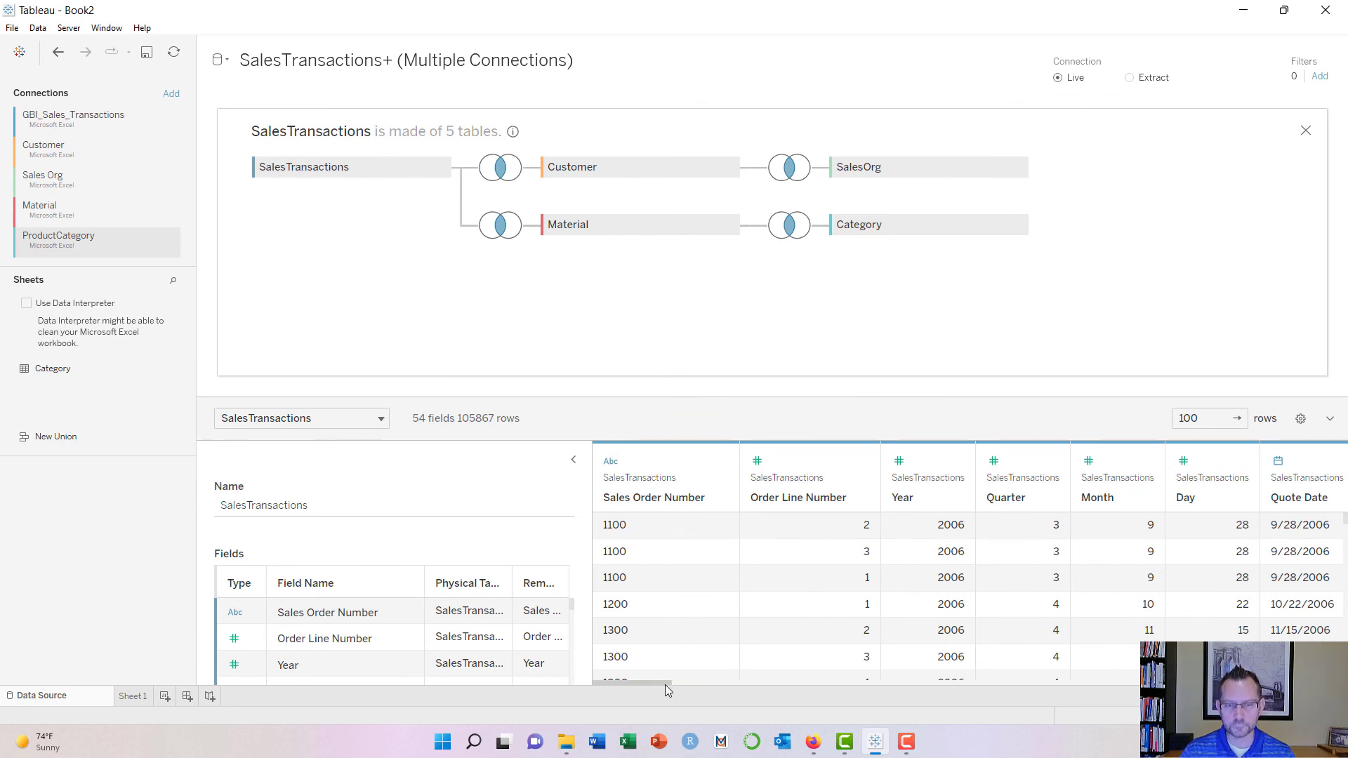
drag(664, 685, 615, 680)
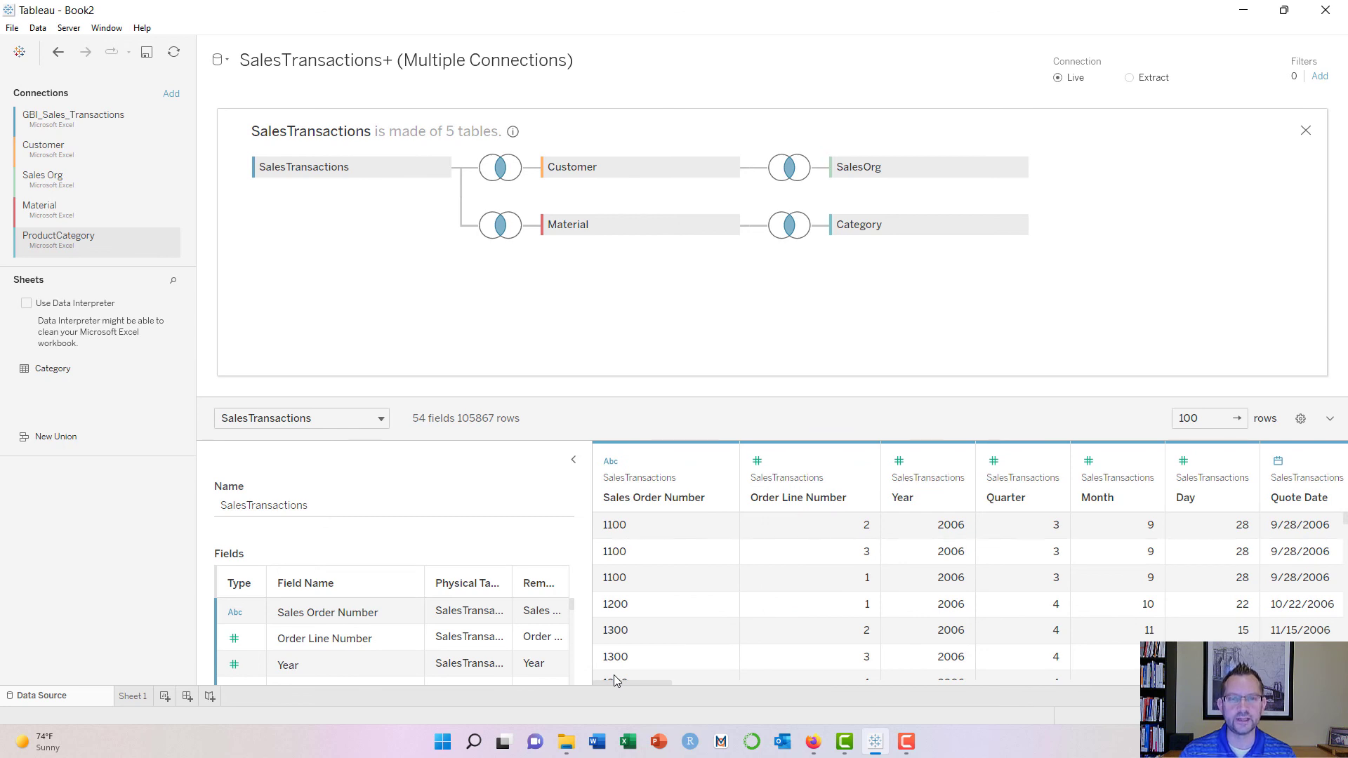